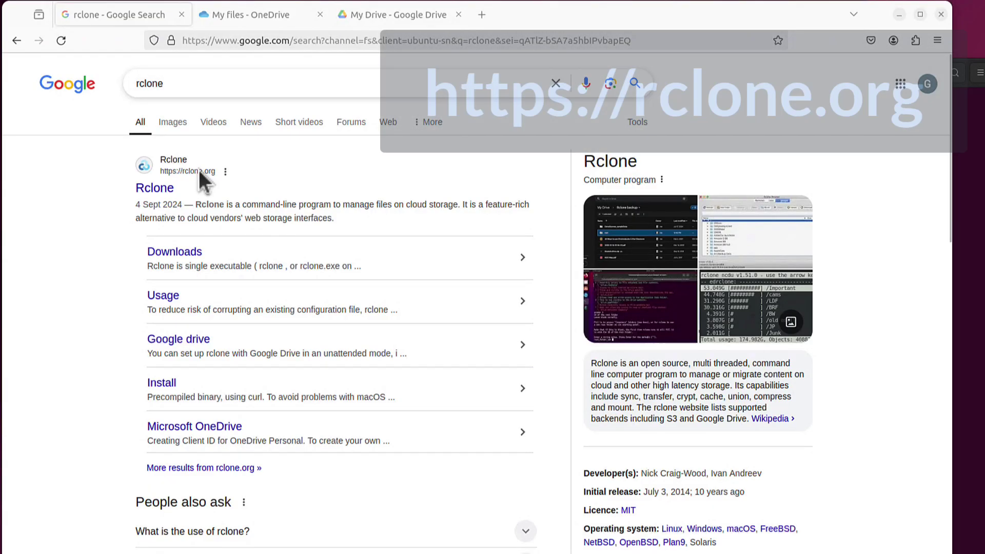
Step: Open rclone.org's Install page and copy the Linux sudo curl script install command
left_click(198, 187)
scroll(372, 219, "down", 1)
scroll(372, 220, "down", 5)
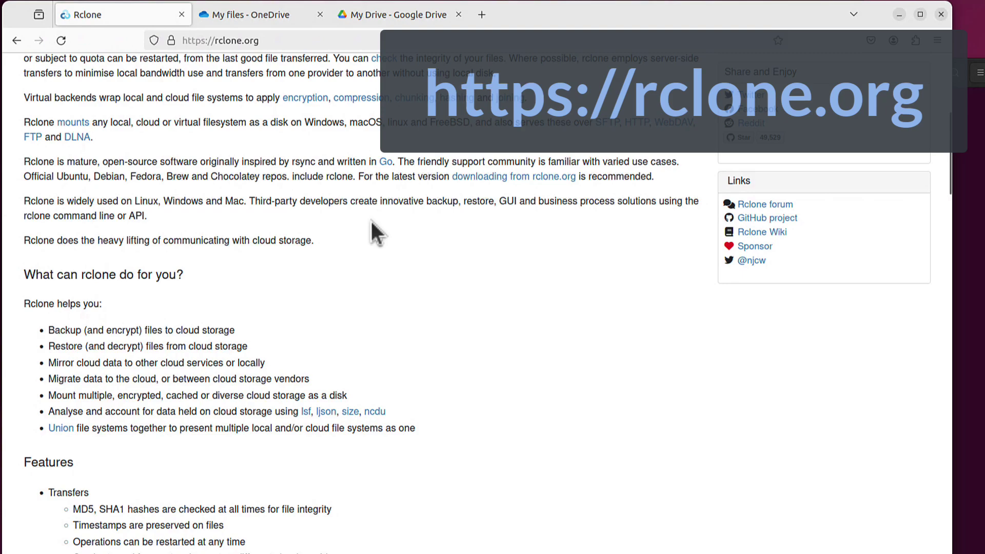
scroll(369, 231, "down", 5)
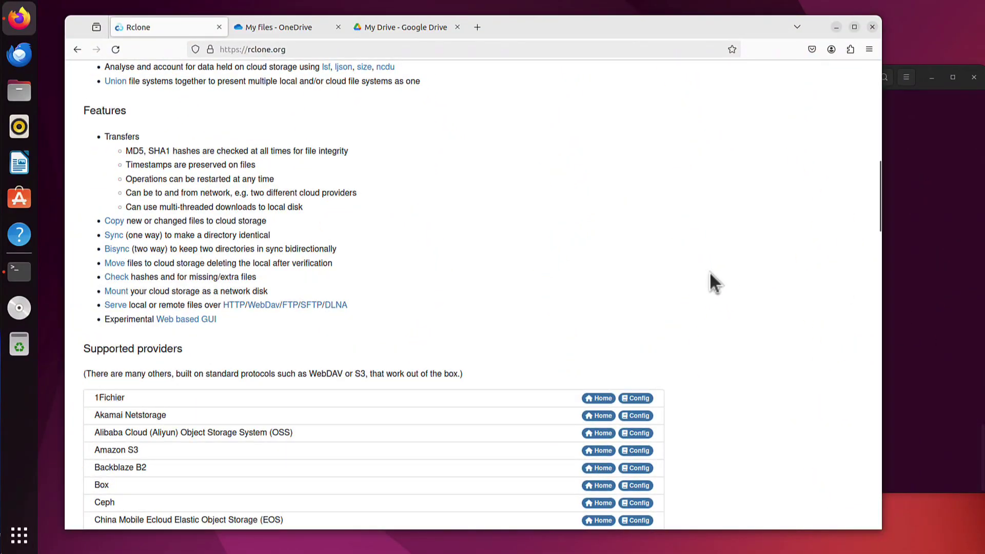
scroll(708, 272, "up", 5)
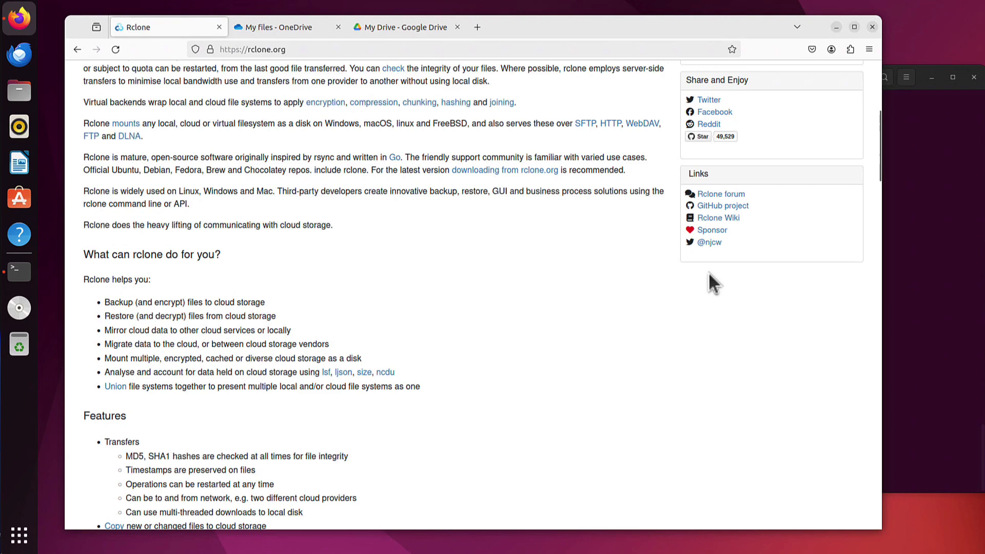
scroll(708, 271, "up", 5)
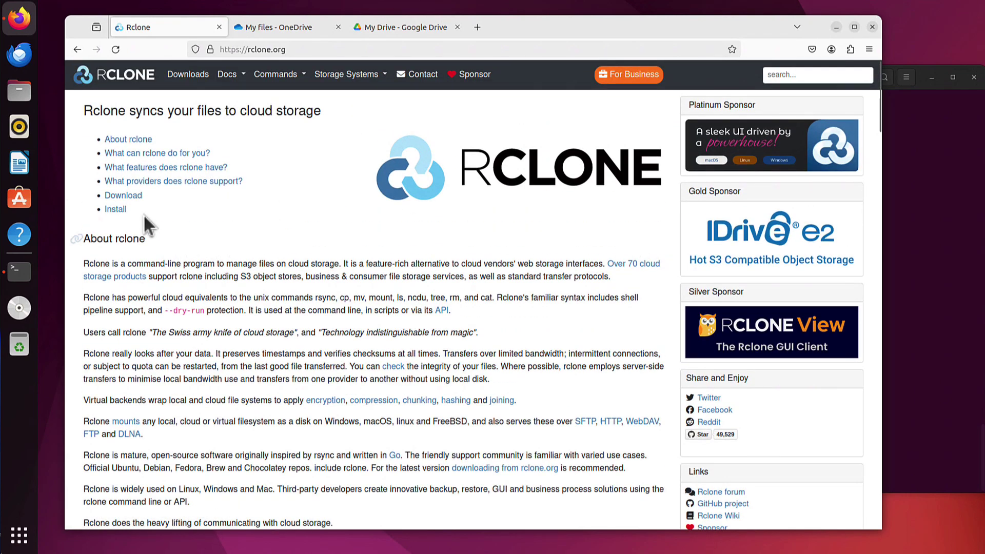
left_click(114, 209)
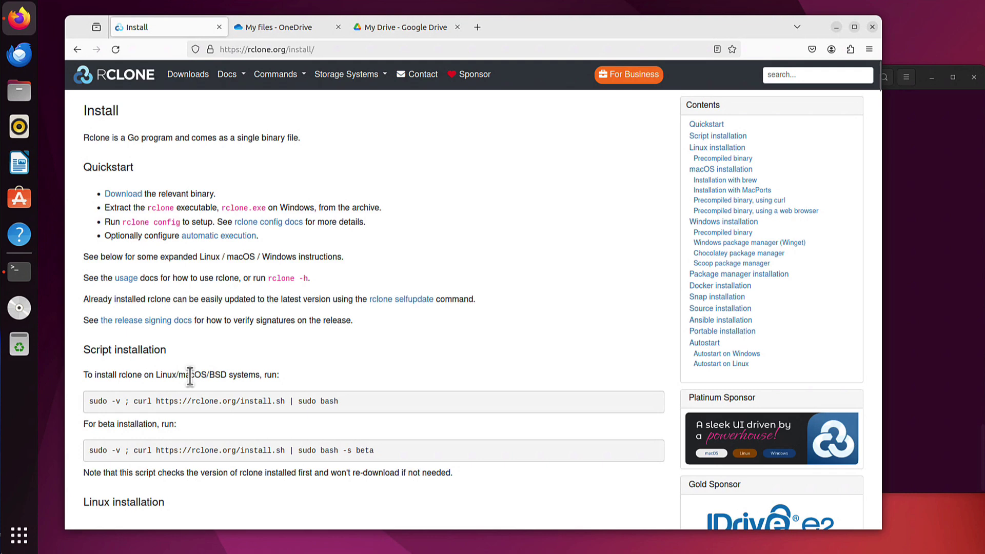
left_click_drag(339, 402, 94, 405)
right_click(109, 406)
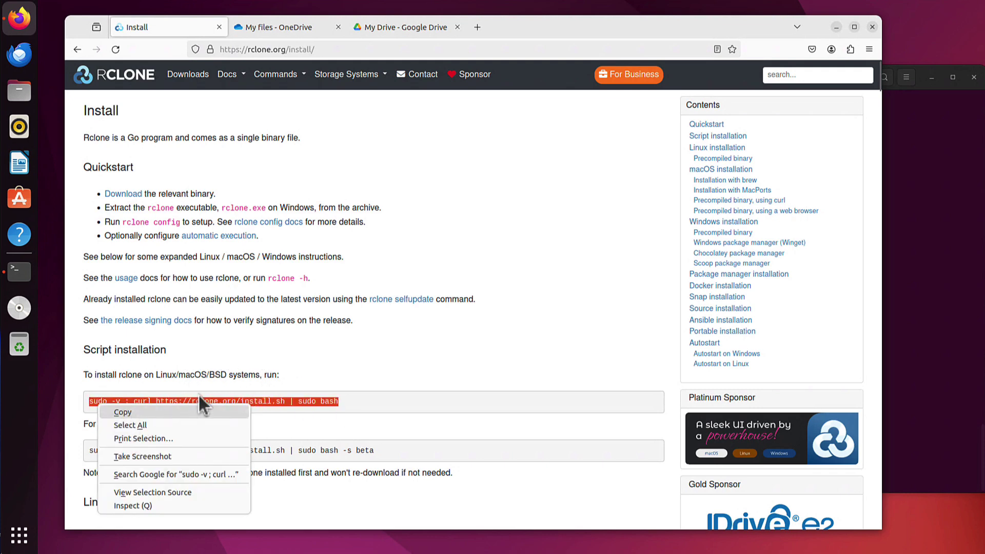
left_click(131, 413)
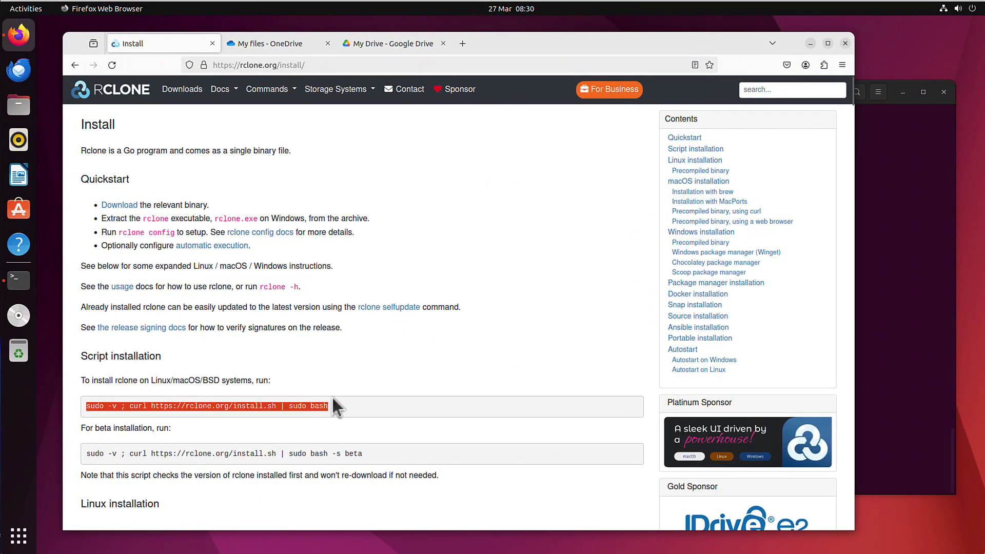
left_click(537, 218)
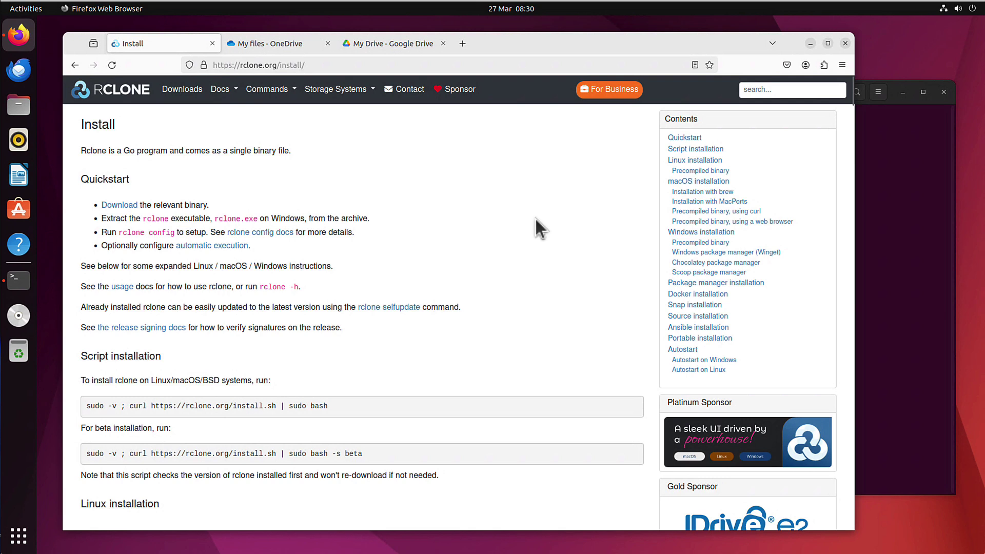
Step: Paste and run the sudo curl install script in the terminal, supplying the sudo password
left_click(883, 221)
right_click(504, 140)
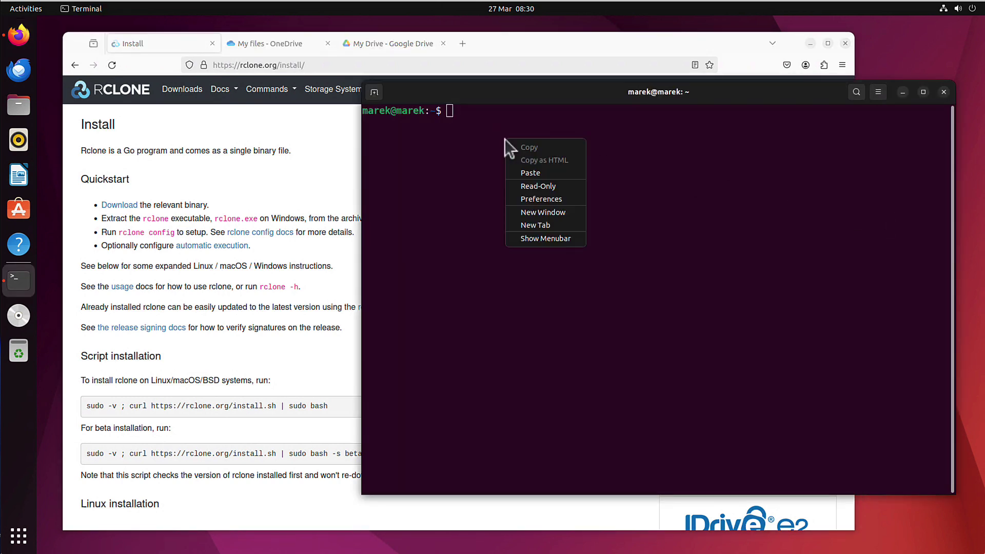
left_click(553, 172)
key("Return")
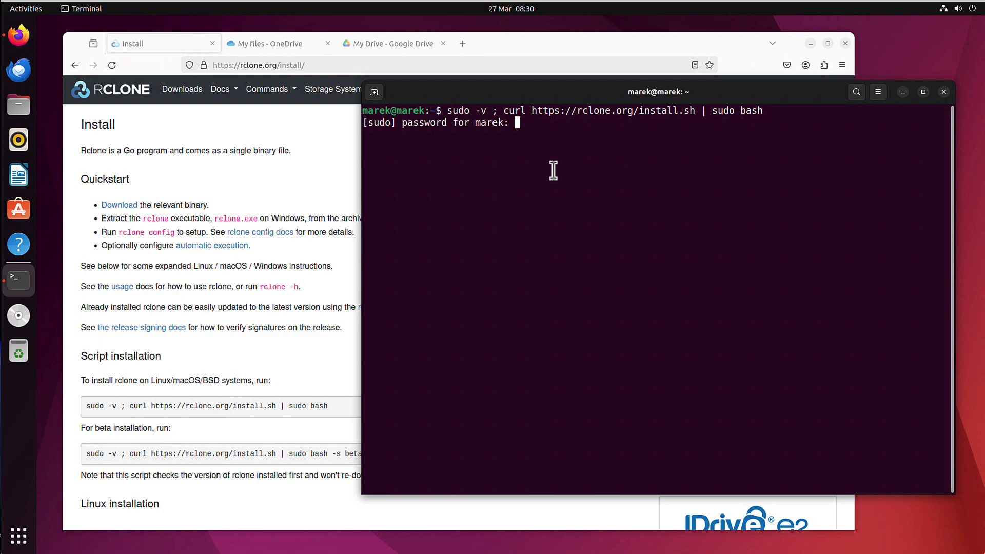
key("Return")
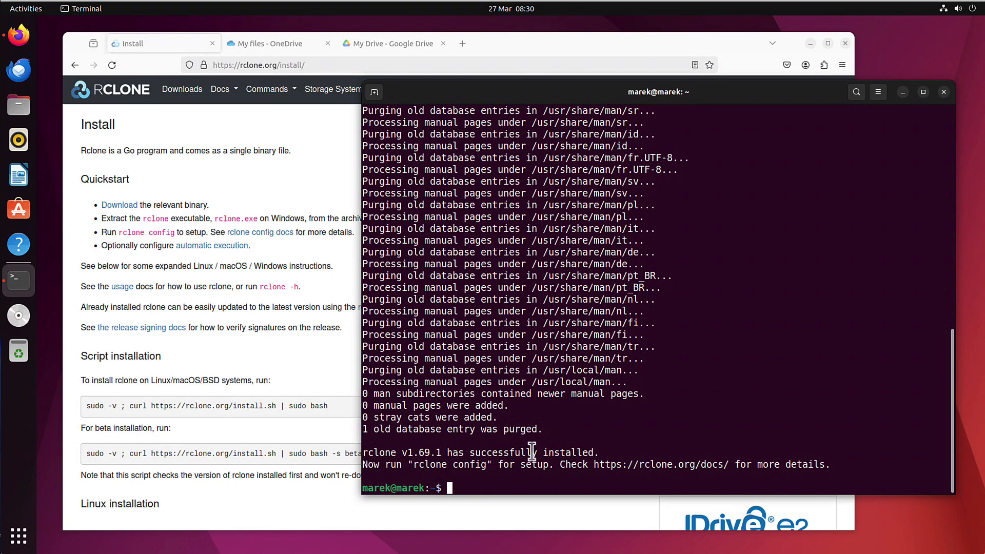
Step: Review the install success output, run rclone to list its commands, then clear the screen
left_click_drag(599, 453, 437, 453)
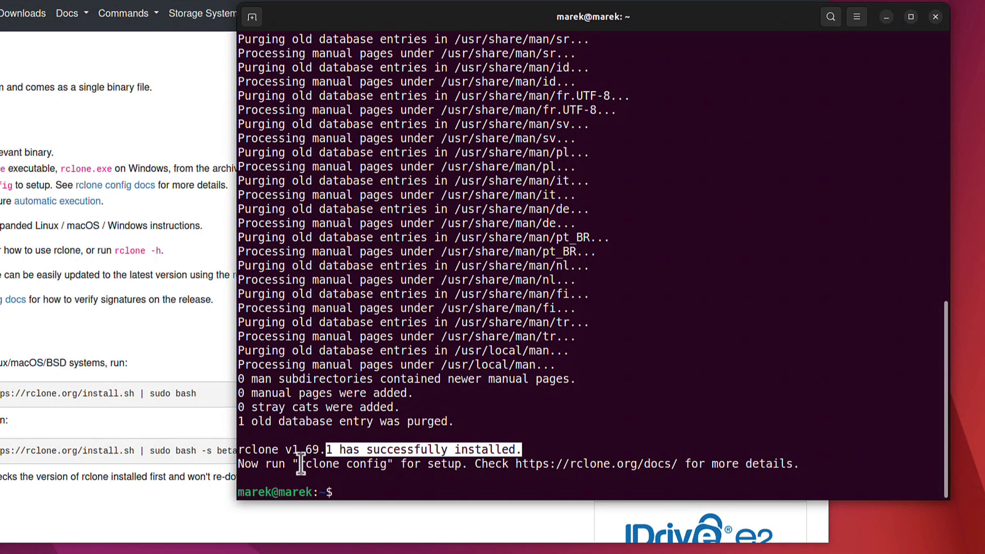
left_click_drag(300, 463, 401, 464)
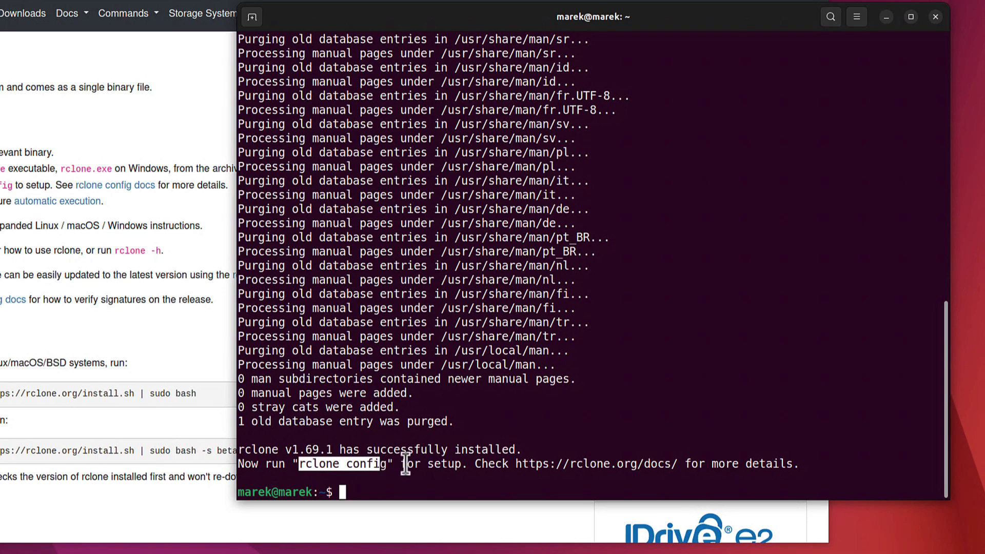
left_click(651, 481)
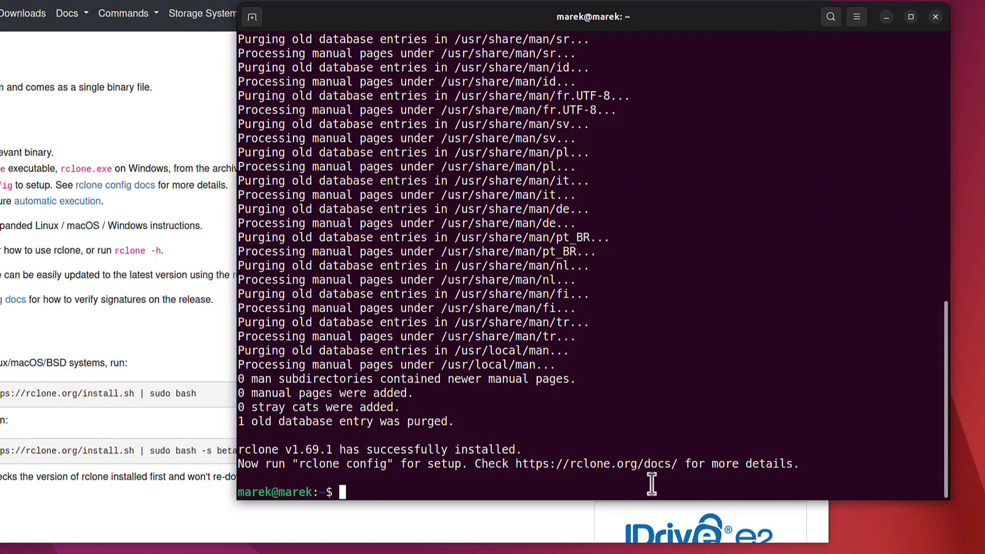
double_click(342, 463)
left_click(471, 423)
key("Return")
type("cle")
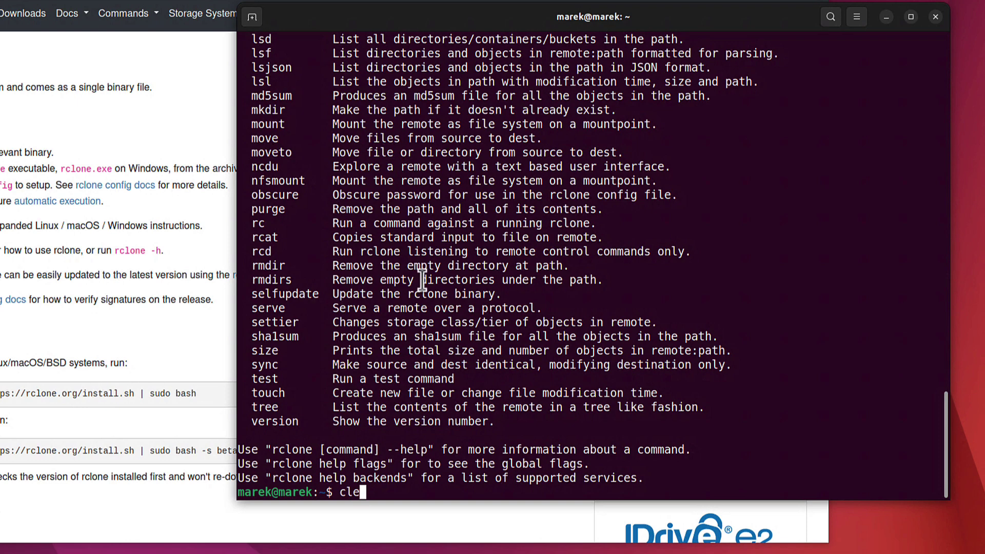
type("ar")
key("Return")
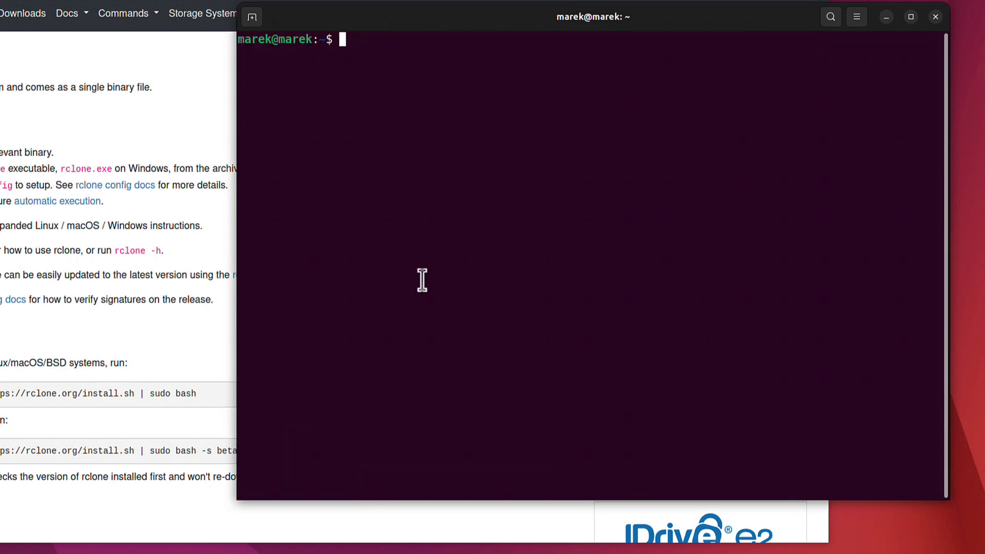
type("rclone config")
Step: Launch rclone config, start a new remote named marekgdrive, and locate Google Drive in the storage list
key("Return")
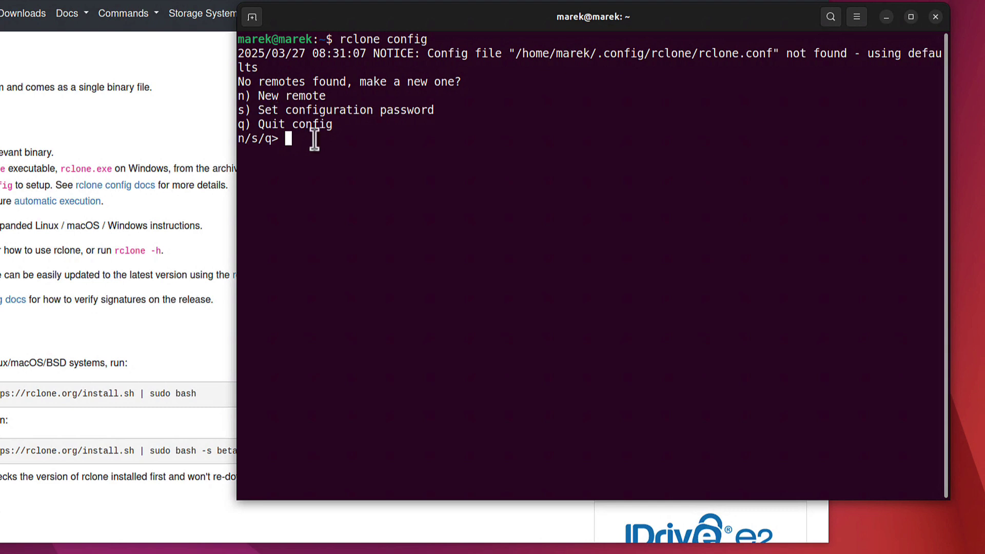
type("n")
key("Return")
type("marekgdrive")
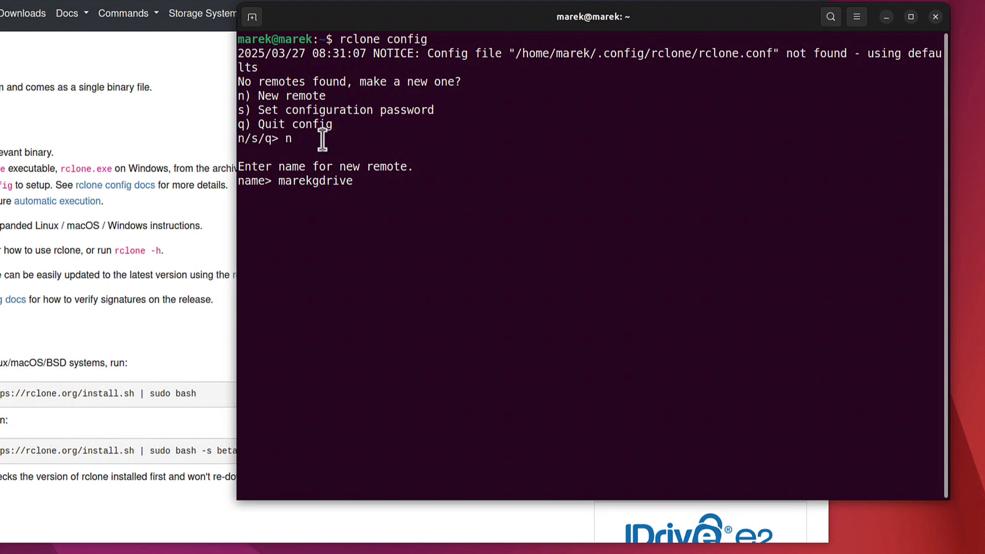
key("Return")
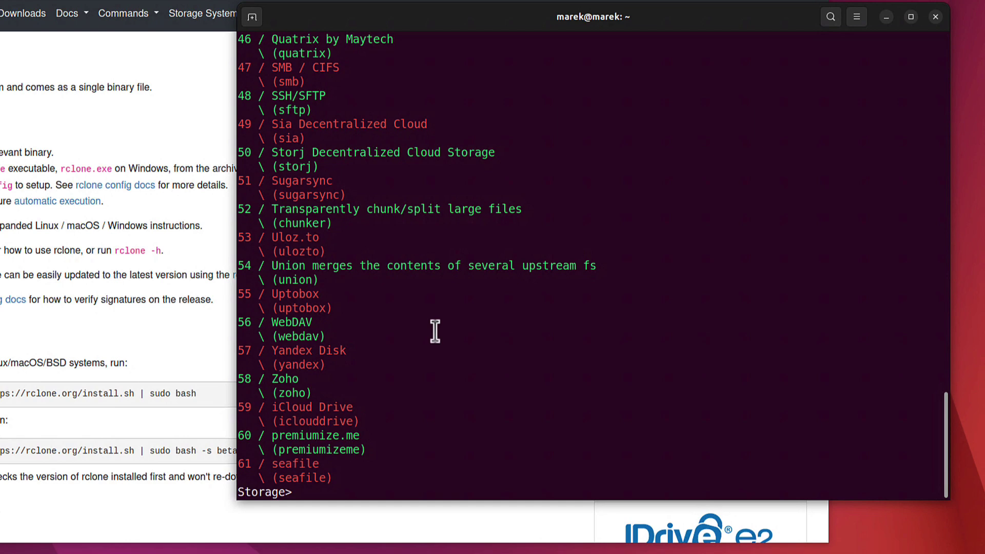
scroll(435, 330, "up", 5)
scroll(443, 340, "up", 5)
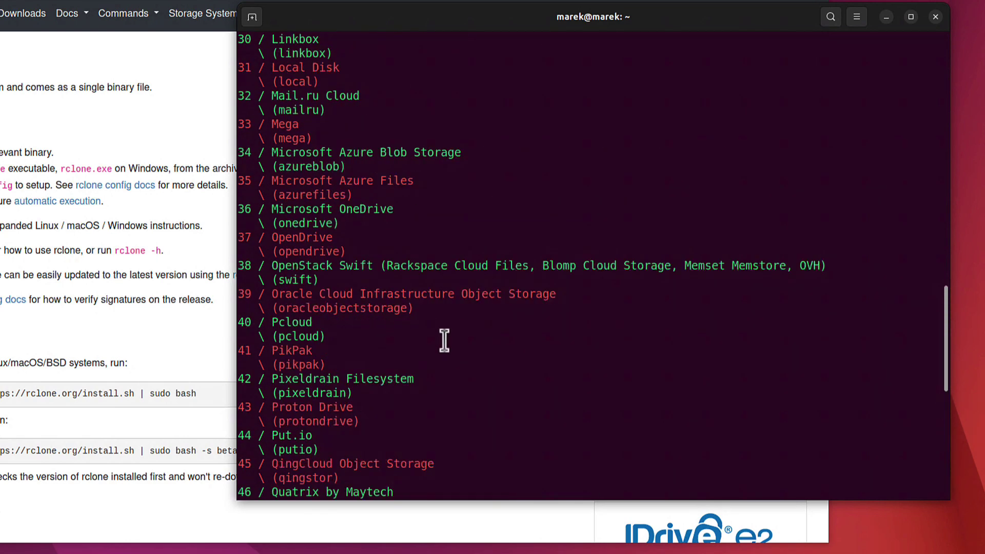
scroll(444, 341, "up", 1)
scroll(445, 340, "up", 5)
scroll(447, 342, "up", 3)
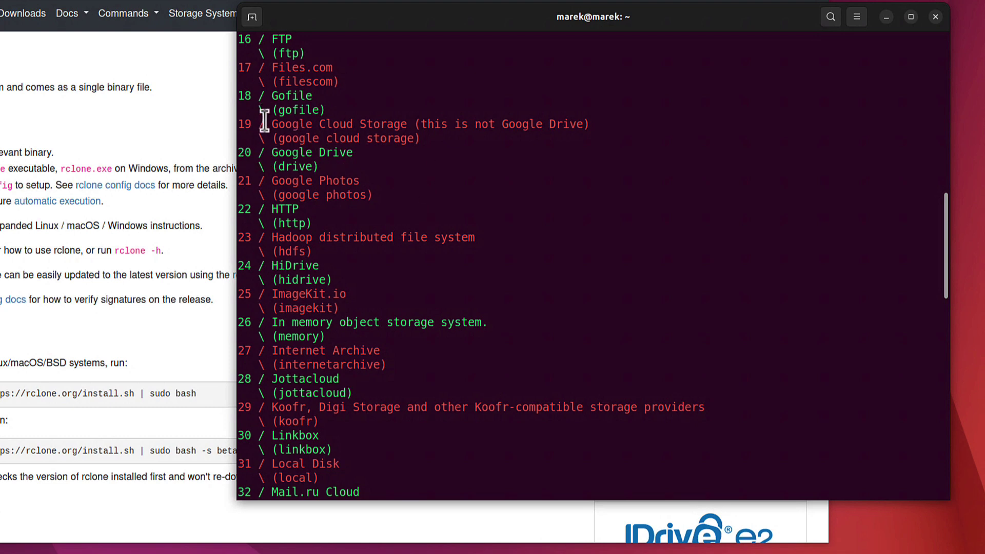
left_click_drag(354, 153, 240, 152)
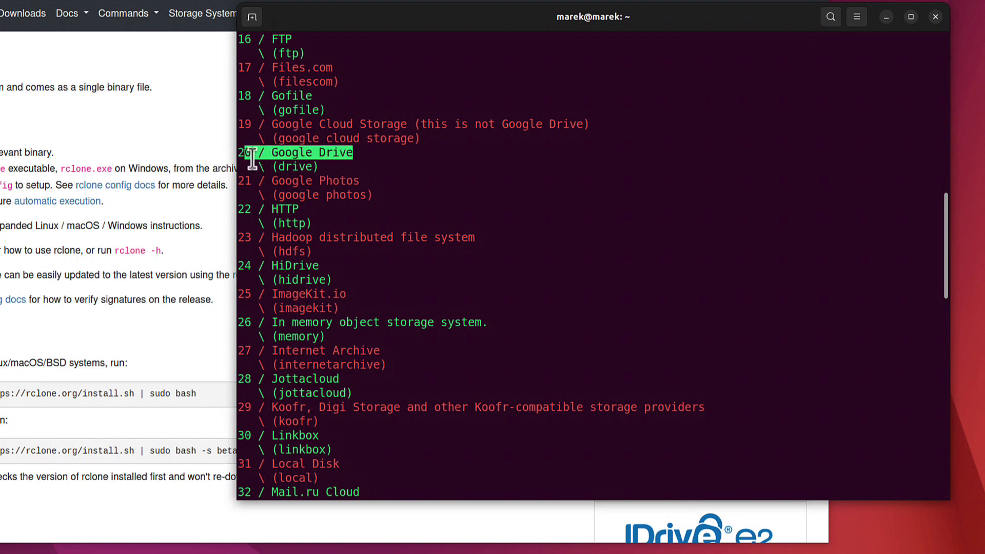
left_click_drag(373, 194, 240, 181)
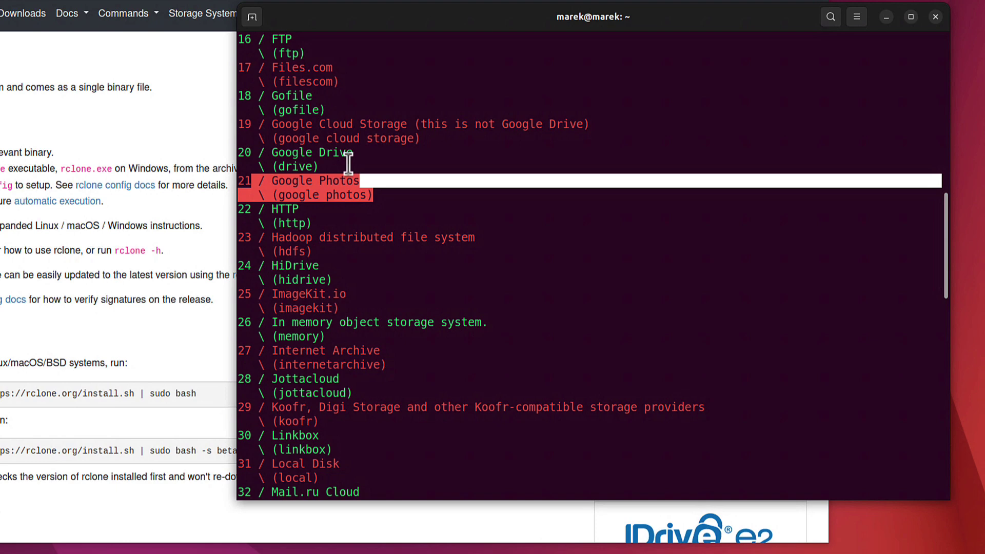
mouse_move(318, 167)
left_mouse_down()
mouse_move(231, 166)
mouse_move(231, 152)
left_mouse_up()
scroll(398, 193, "down", 1)
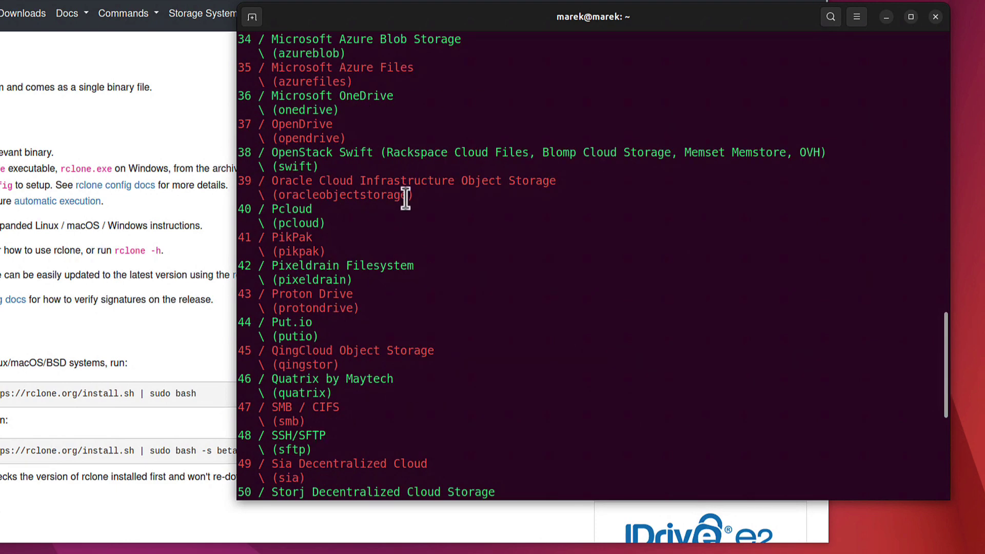
scroll(416, 276, "down", 8)
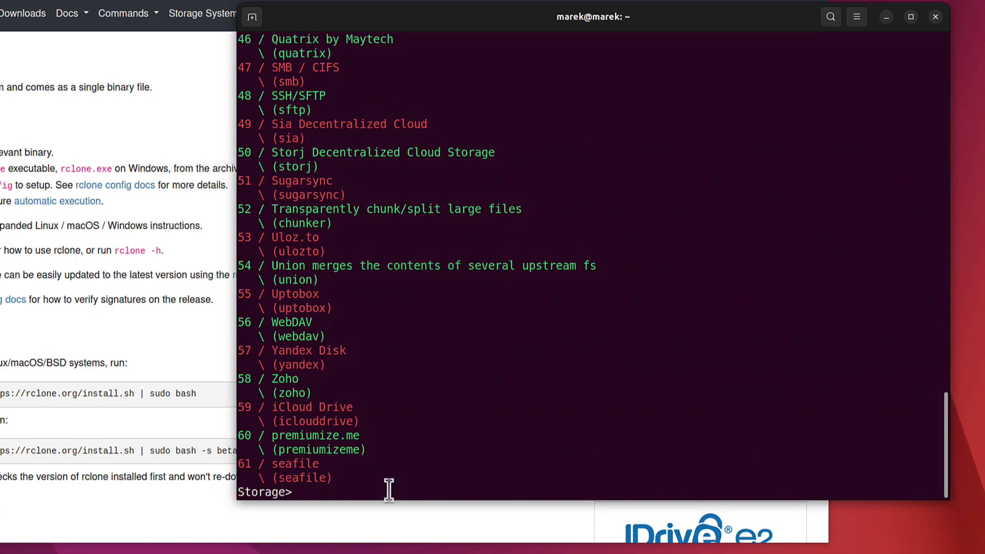
type("20")
Step: Submit Google Drive as the storage type, leaving client ID and client secret empty
key("Return")
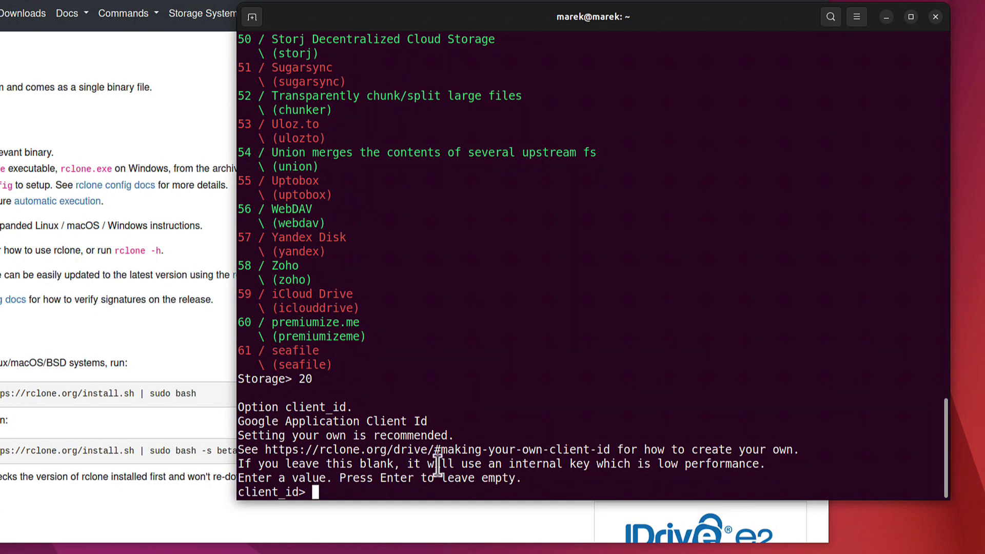
key("Return")
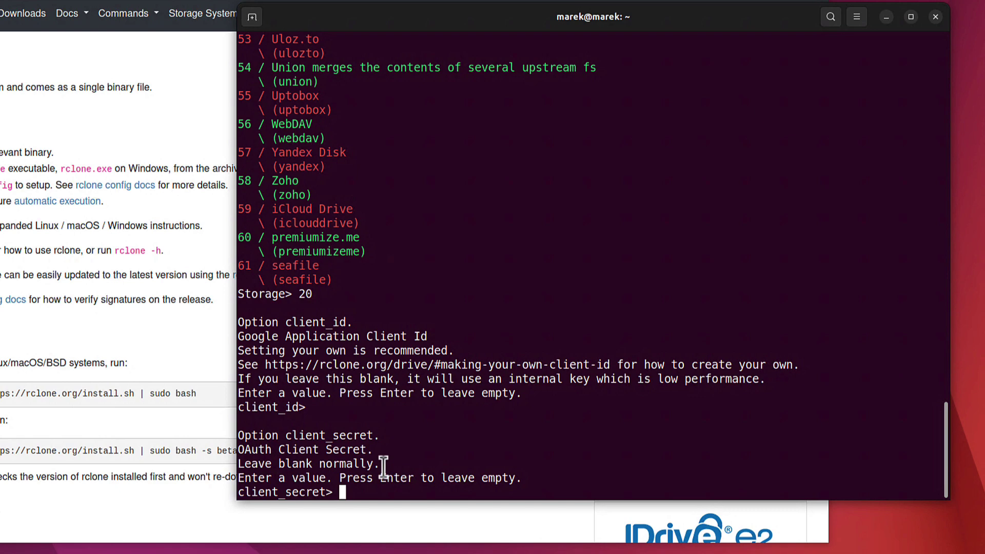
left_click_drag(380, 464, 244, 465)
left_click(477, 476)
key("Return")
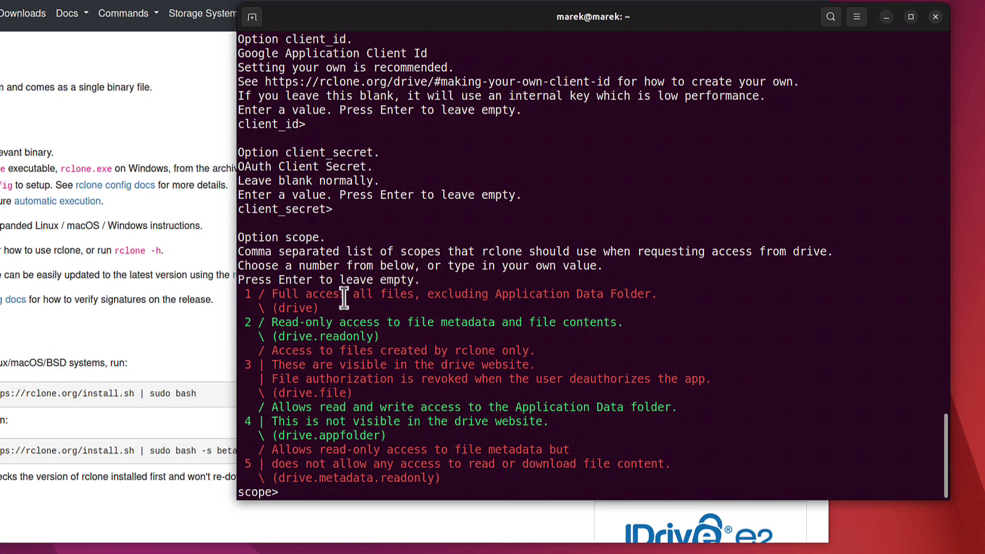
type("1")
Step: Choose scope 1 for full access, skip the service account file, and decline advanced config
key("Return")
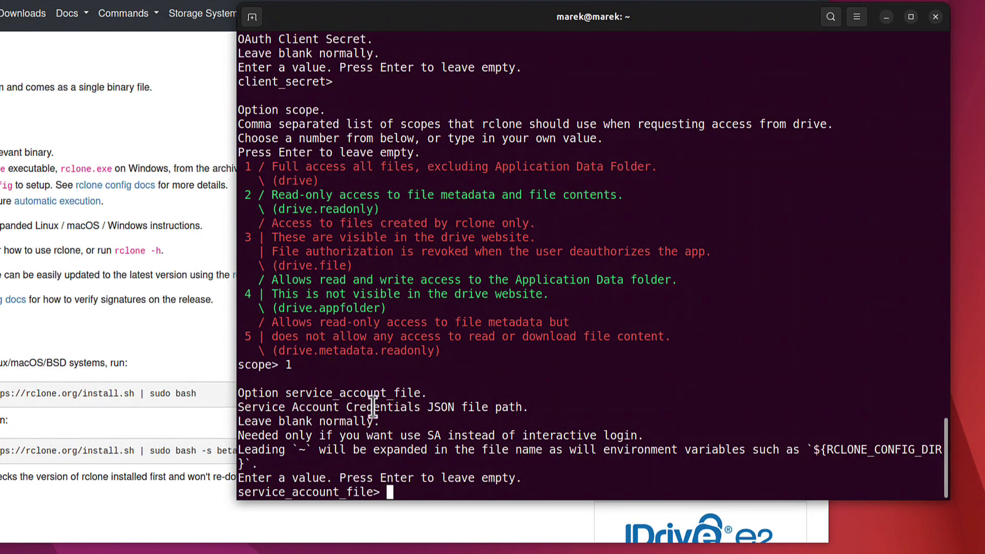
left_click_drag(378, 422, 288, 431)
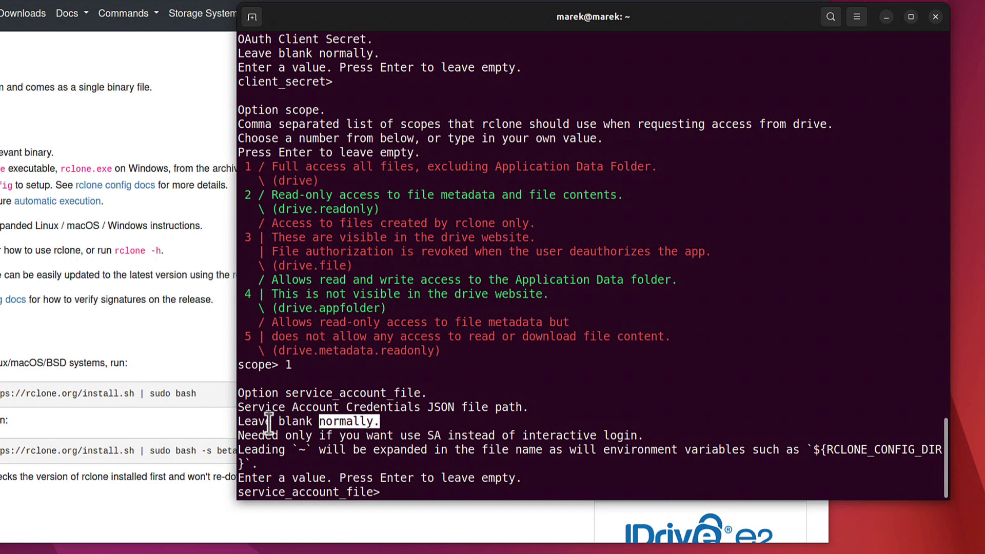
left_click(445, 482)
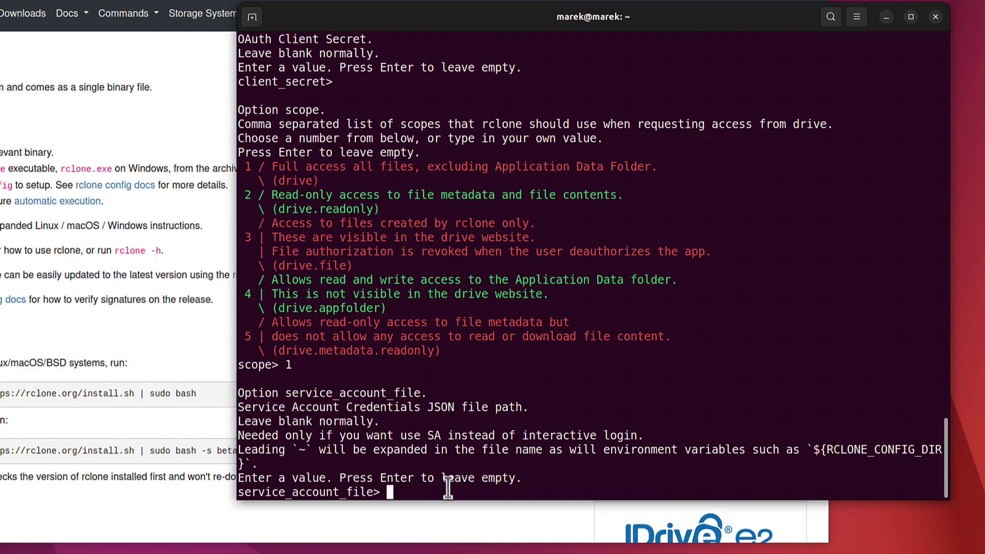
key("Return")
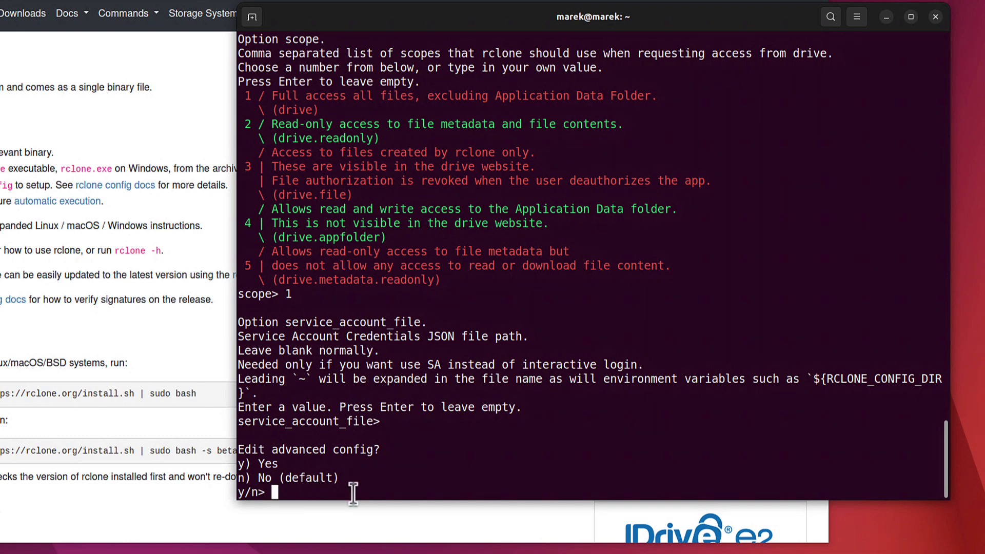
key("Return")
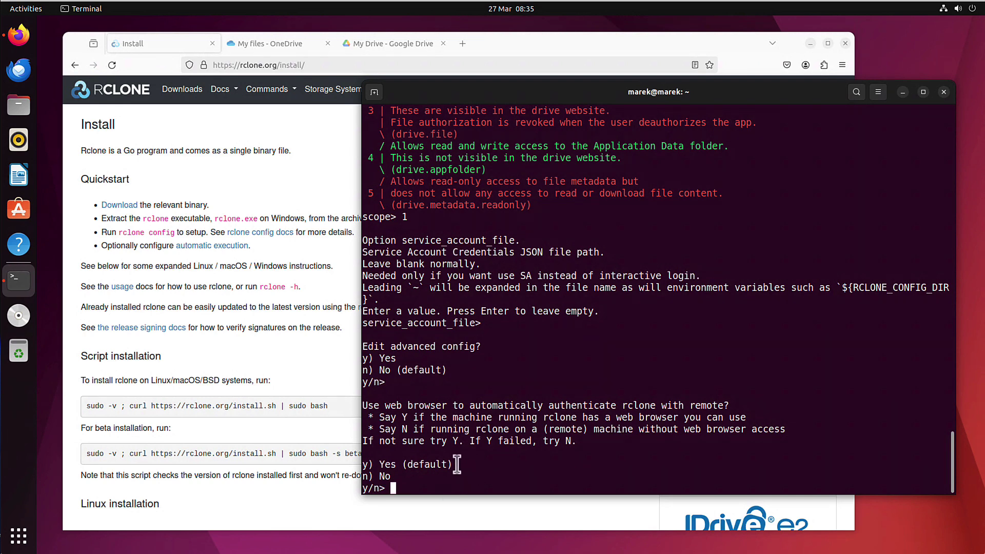
Step: Accept the default Yes to authenticate rclone through the web browser
triple_click(457, 463)
left_click(446, 488)
key("Return")
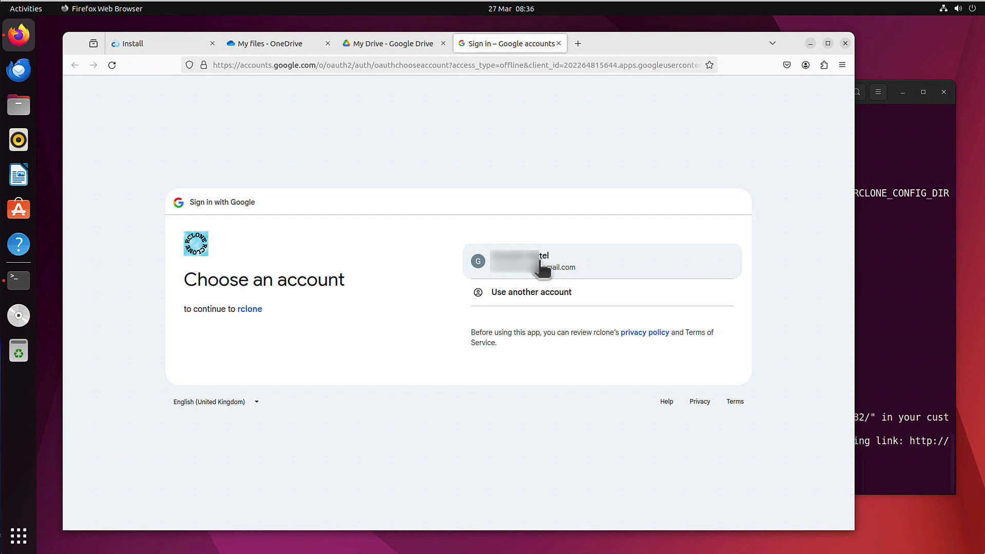
Step: Pick the Google account, grant rclone Drive access, and return to the terminal's Shared Drive question
left_click(531, 273)
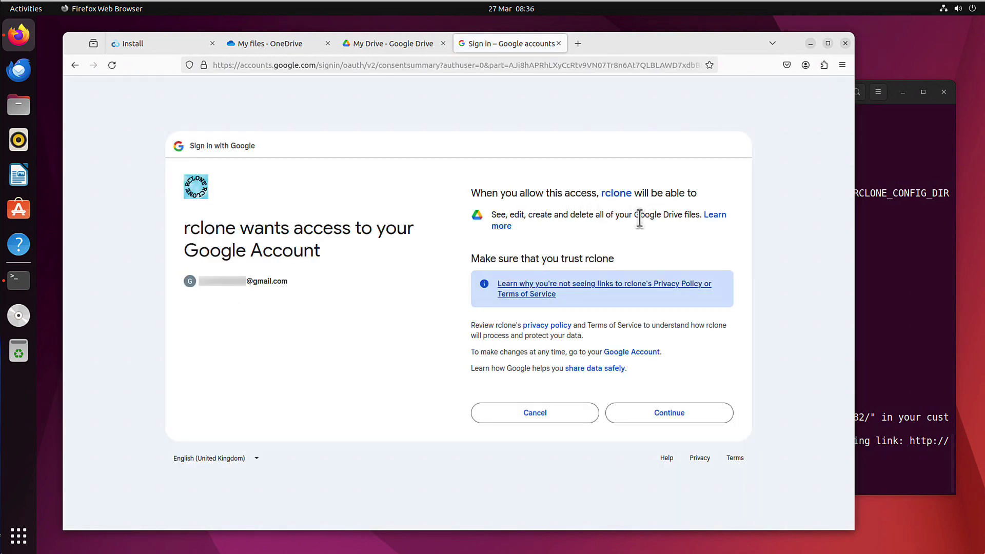
left_click(672, 413)
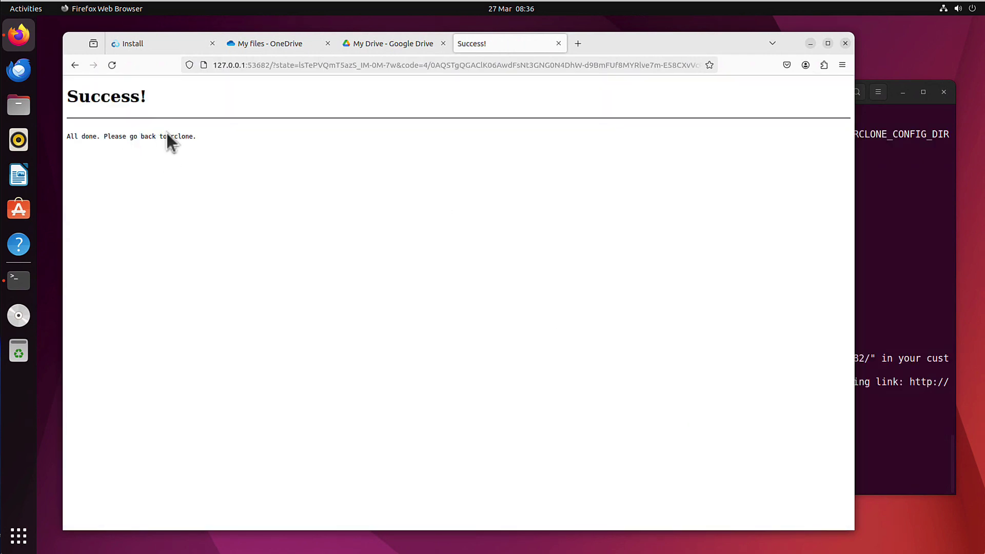
left_click(882, 214)
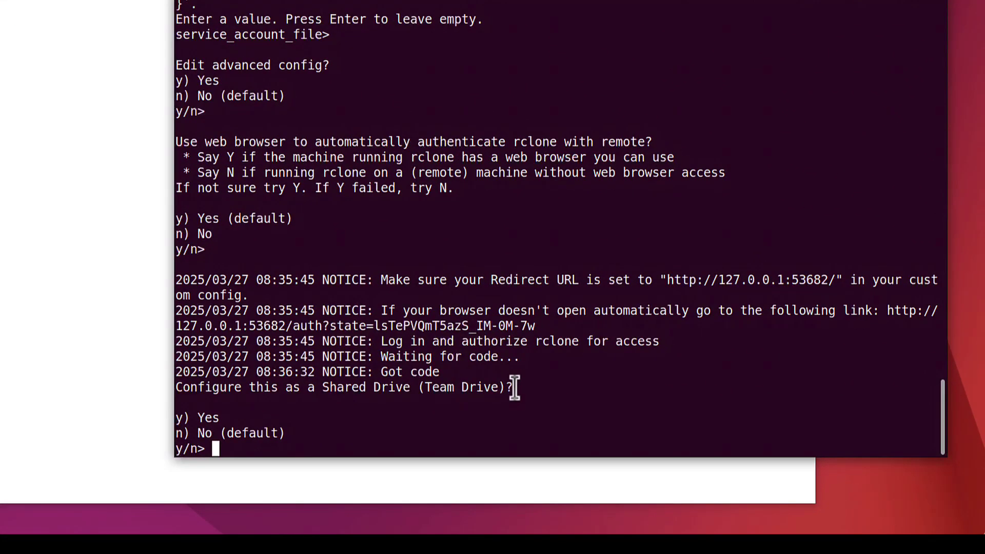
left_click_drag(512, 387, 204, 387)
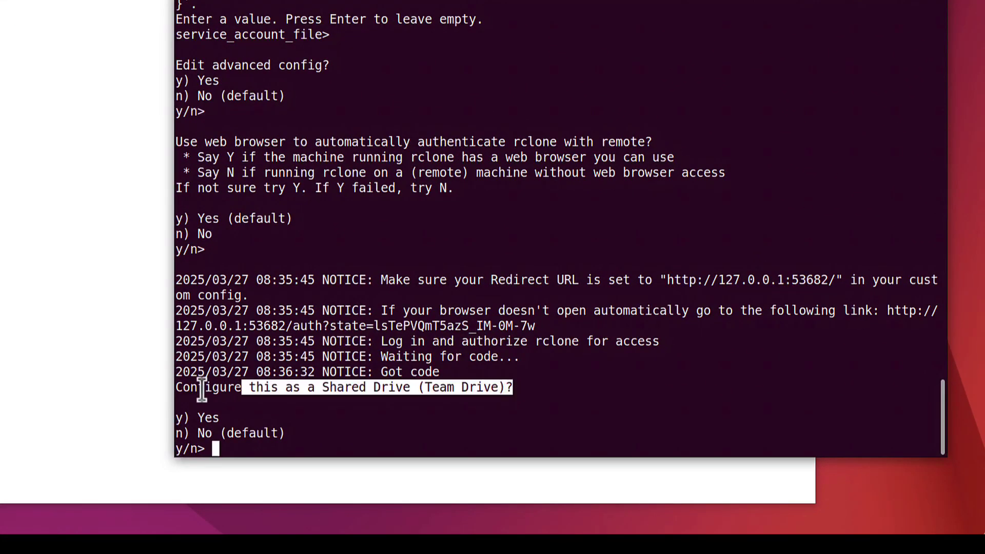
Step: Answer the default No to configuring marekgdrive as a Shared Drive
left_click(485, 409)
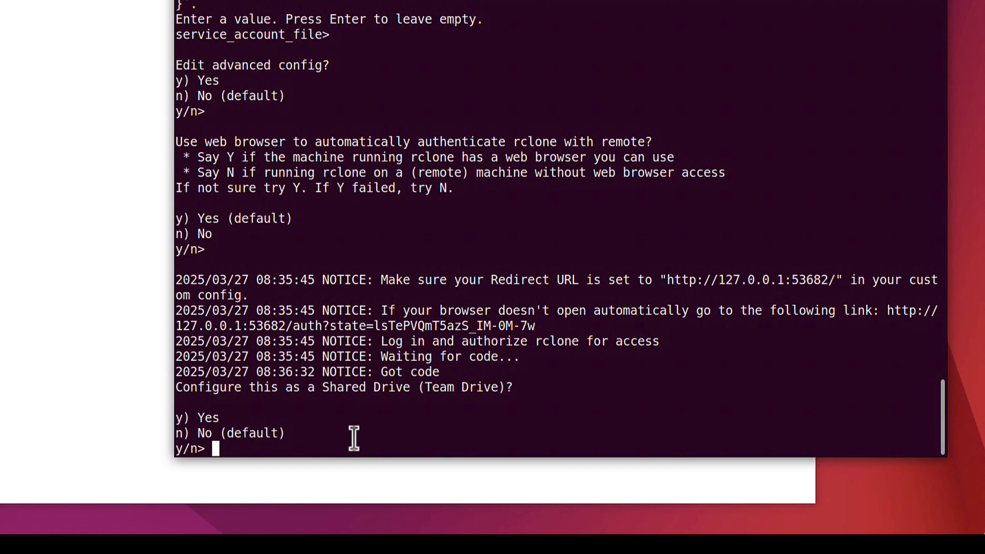
left_click_drag(285, 433, 213, 433)
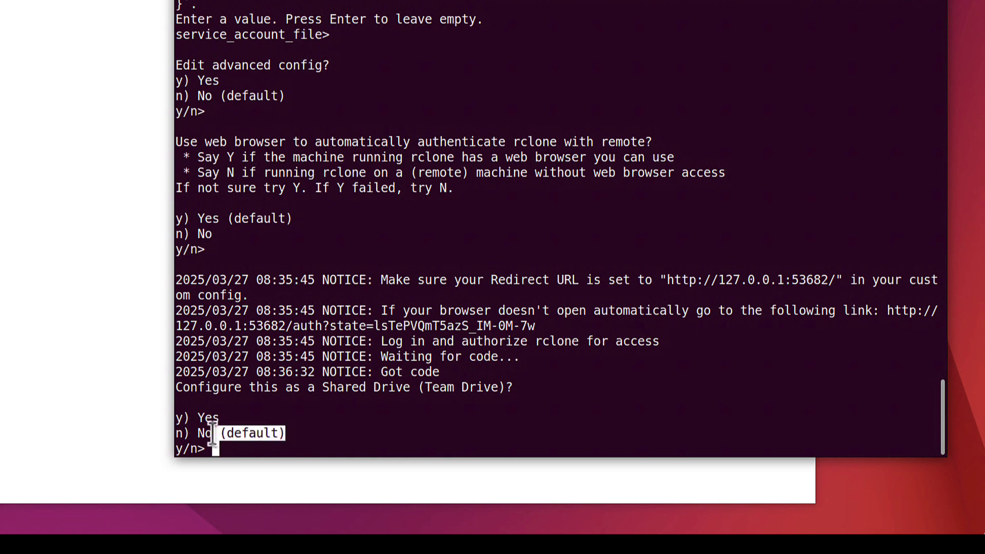
left_click(342, 446)
key("Return")
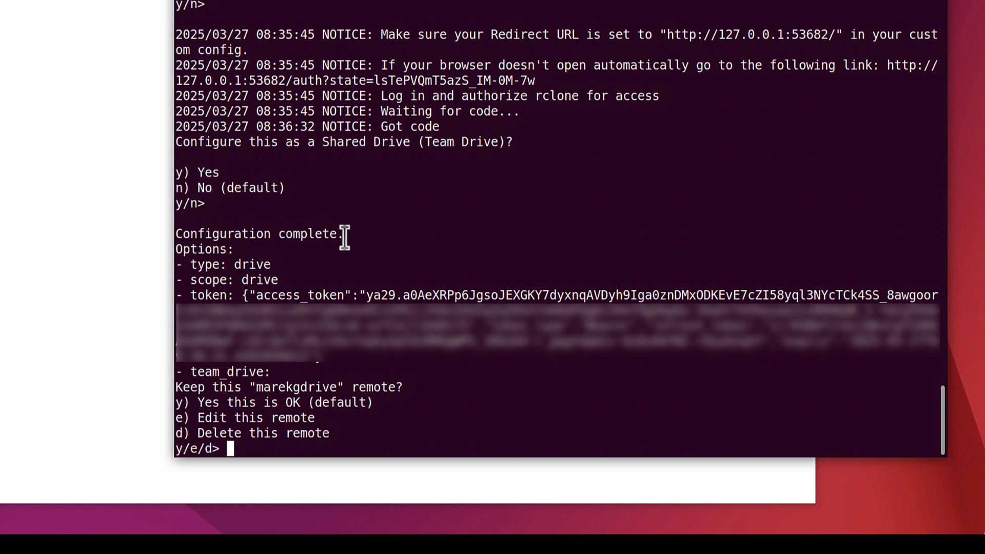
Step: Confirm configuration is complete and keep the marekgdrive remote with y
left_click_drag(343, 233, 182, 233)
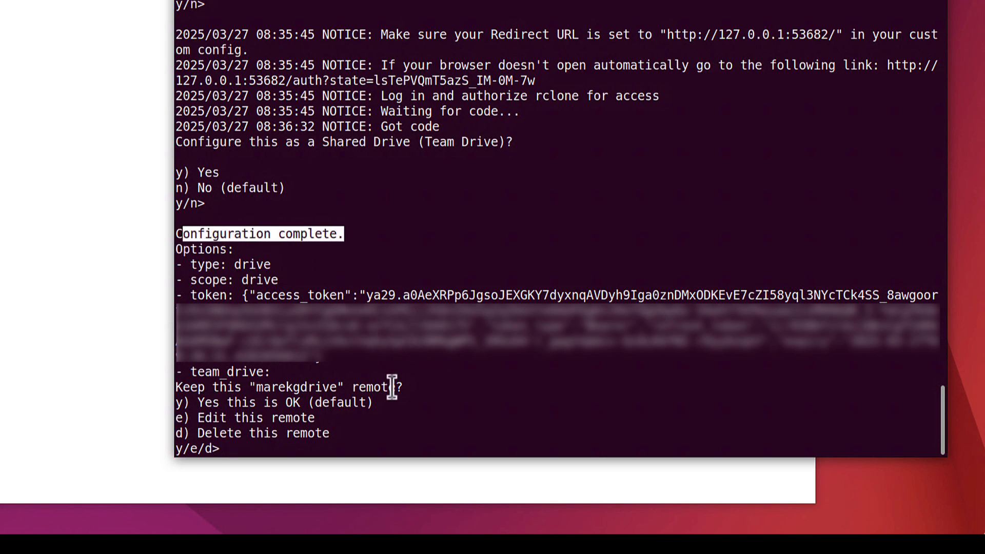
mouse_move(406, 385)
left_mouse_down()
mouse_move(327, 384)
mouse_move(314, 415)
left_mouse_up()
left_click(357, 411)
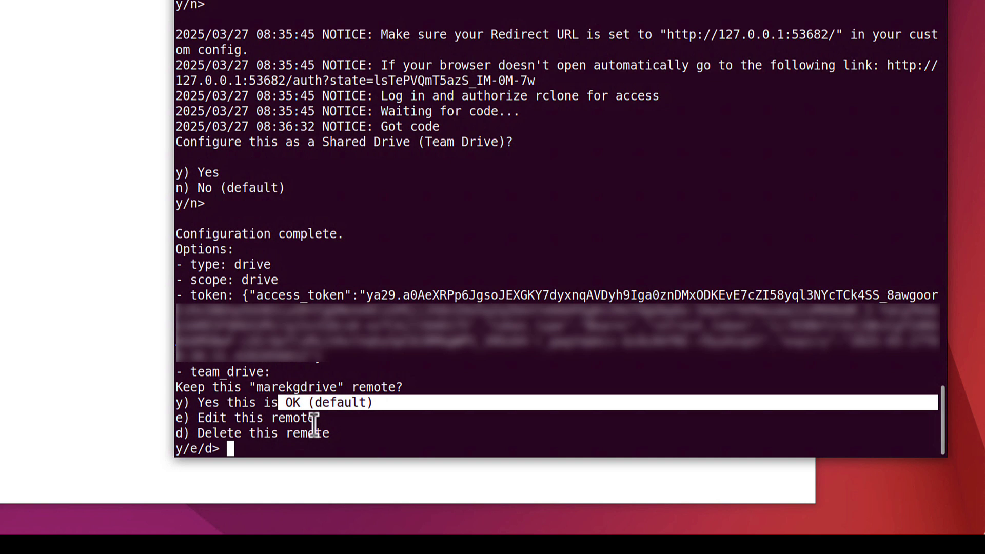
left_click(329, 441)
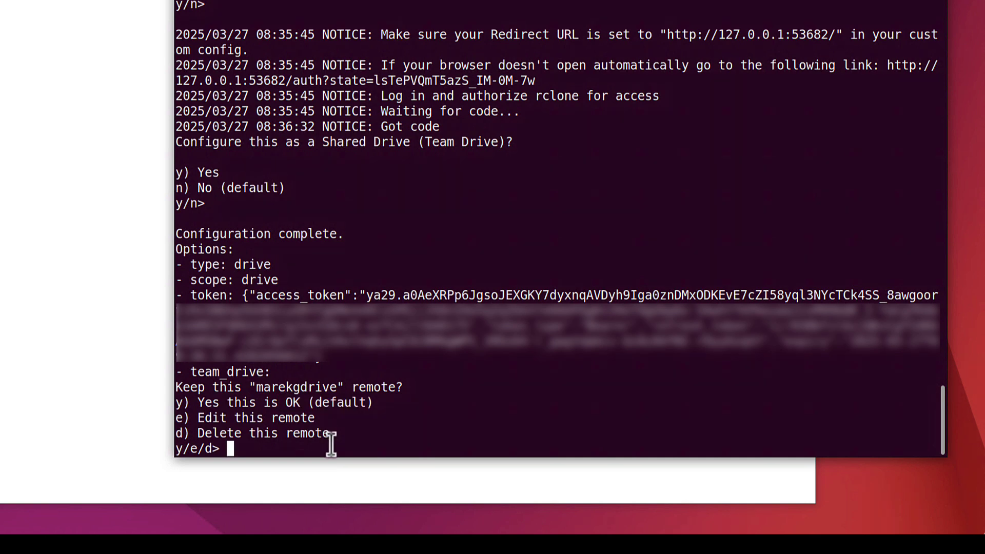
type("y")
left_click_drag(373, 402, 264, 403)
left_click(348, 451)
key("Return")
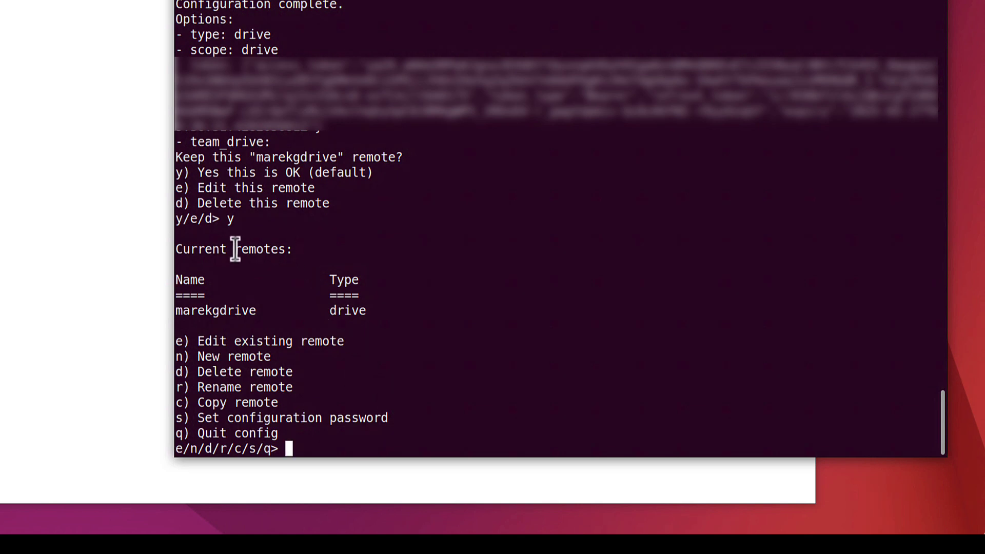
Step: Check marekgdrive in the Current remotes table, then quit config with q
left_click_drag(293, 250, 183, 249)
left_click_drag(259, 309, 176, 309)
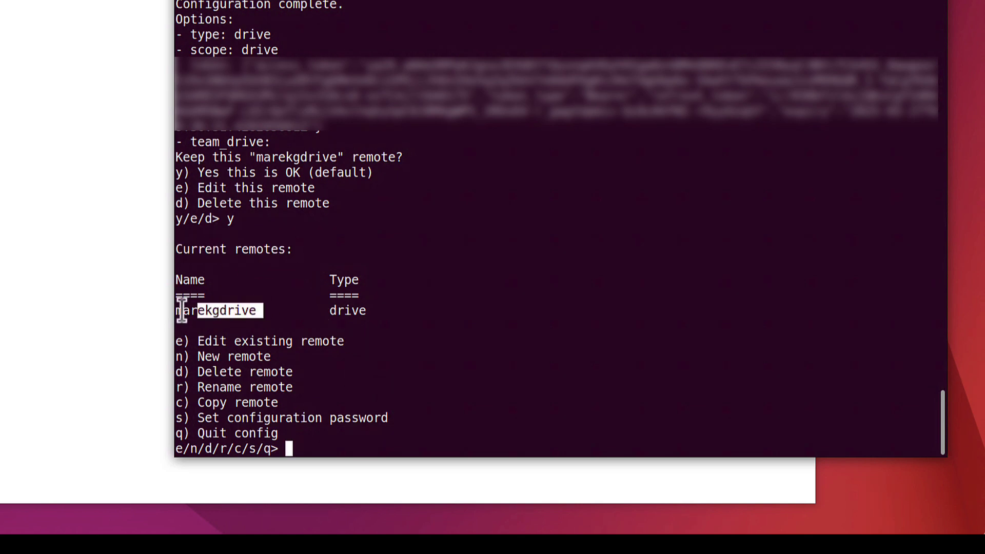
left_click(272, 313)
left_click_drag(260, 311, 175, 310)
key("Return")
type("cl")
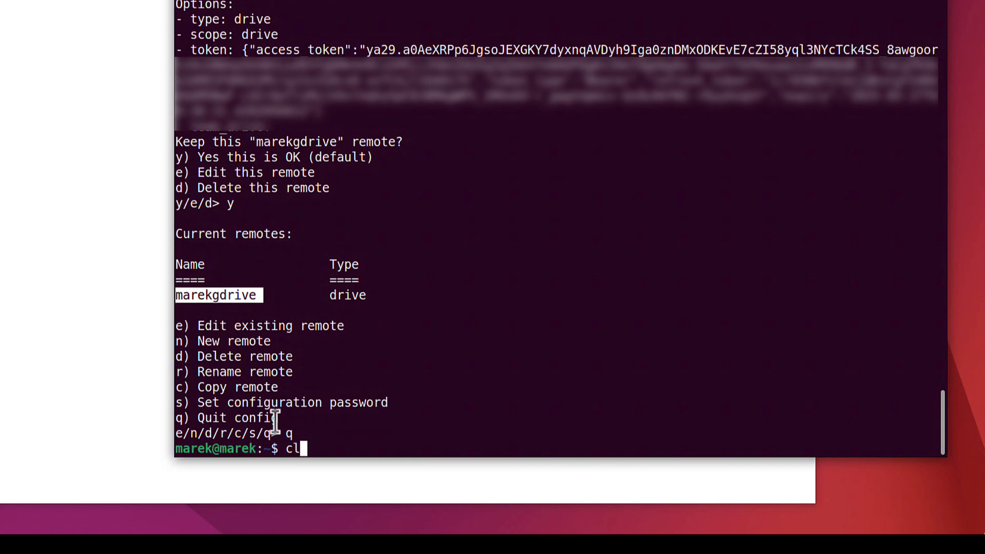
type("ear")
Step: Clear the screen and relaunch rclone config to show the existing remotes table
key("Return")
type("r")
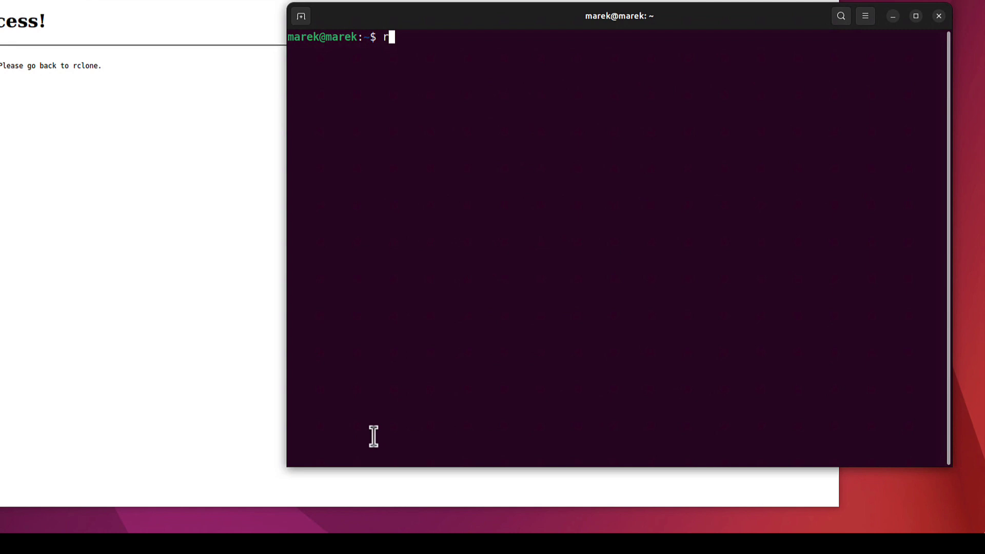
type("clone config")
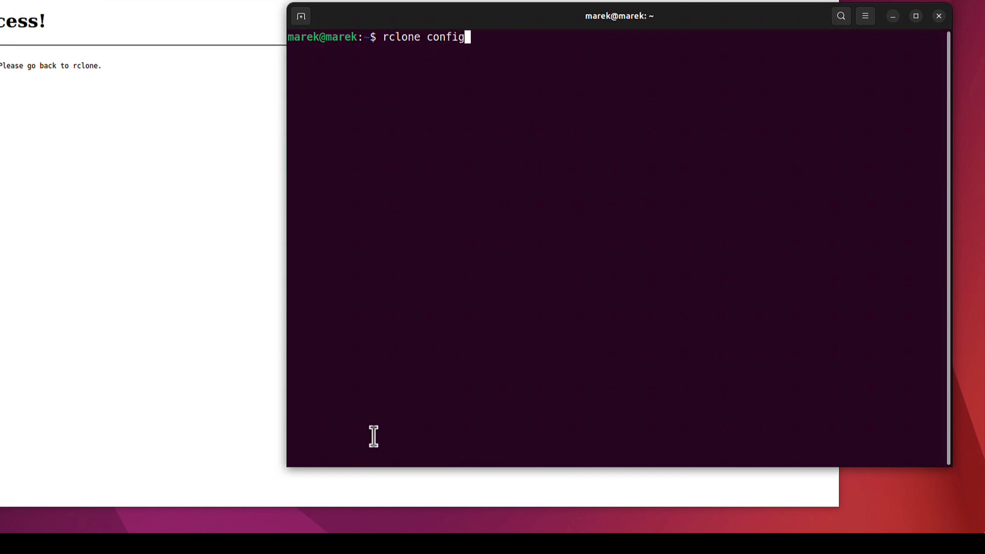
key("Return")
left_click_drag(450, 107, 291, 77)
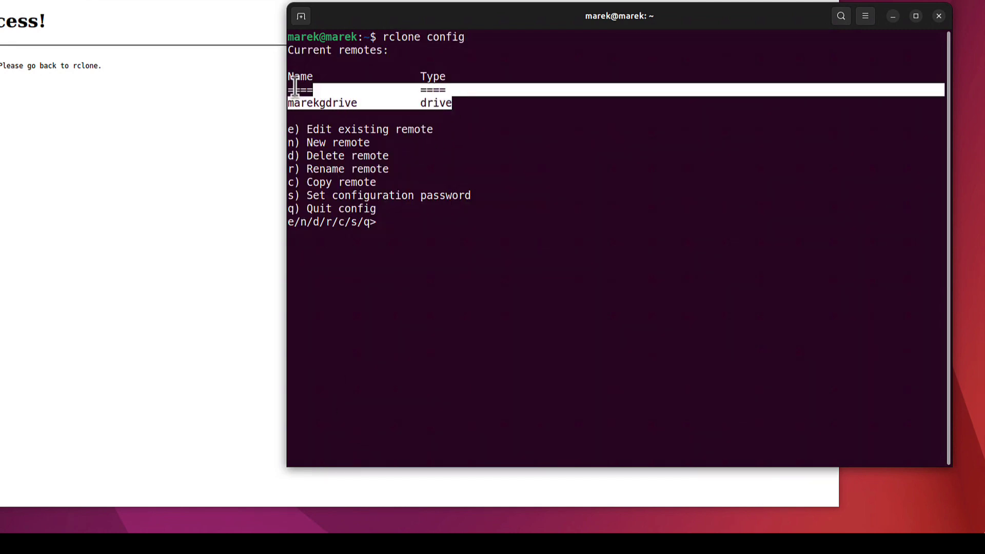
left_click(411, 124)
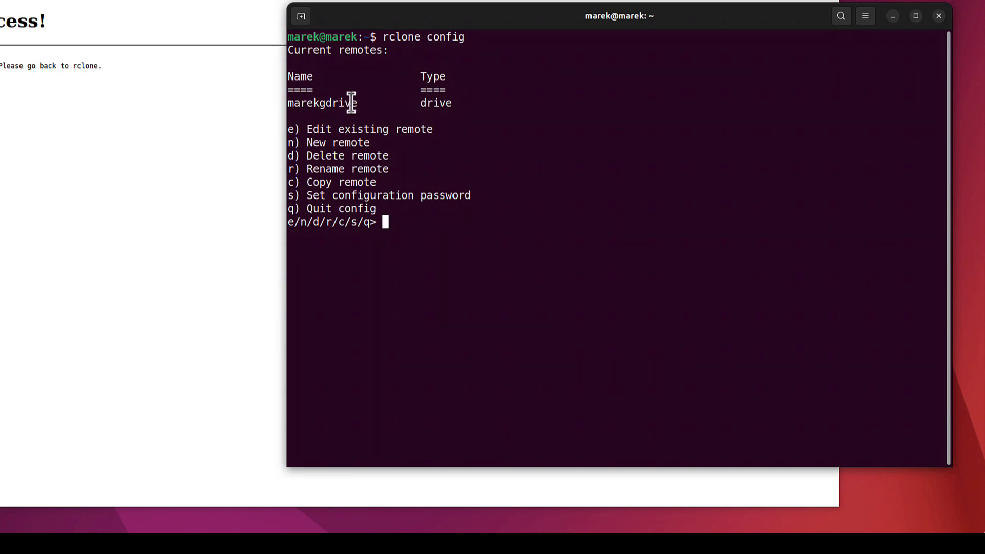
Step: Review the new-remote and delete options and marekgdrive, then quit with q
triple_click(374, 142)
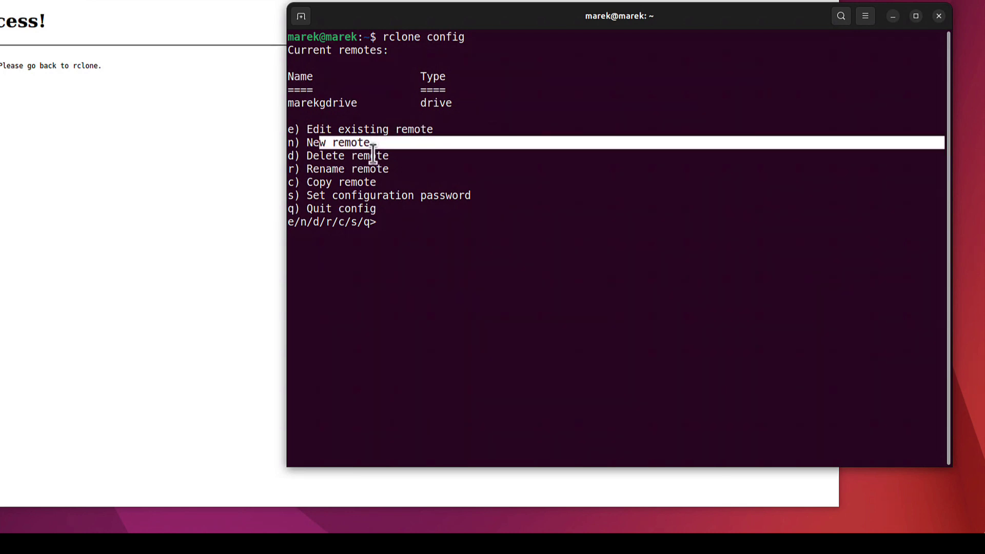
triple_click(400, 156)
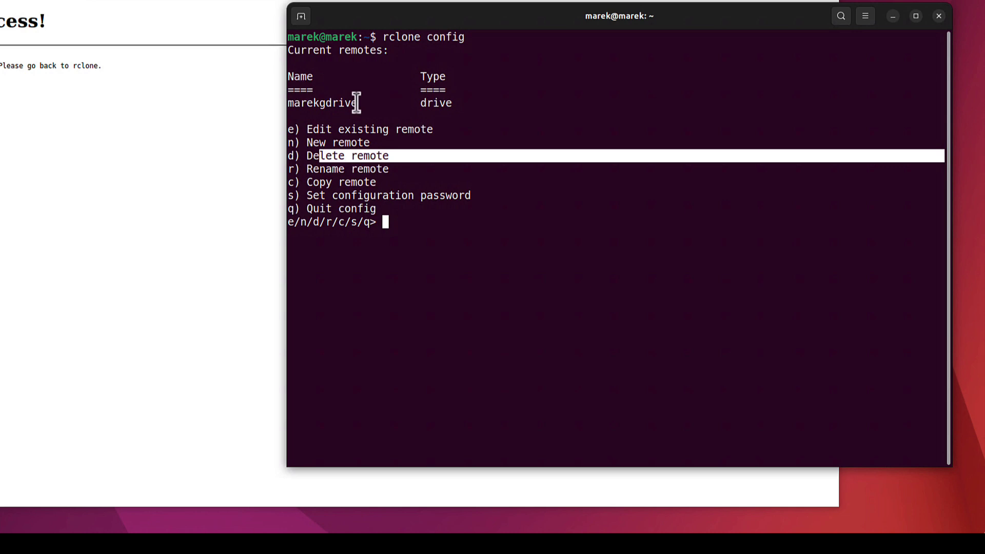
left_click_drag(357, 103, 302, 110)
left_click_drag(294, 156, 304, 160)
left_click(416, 224)
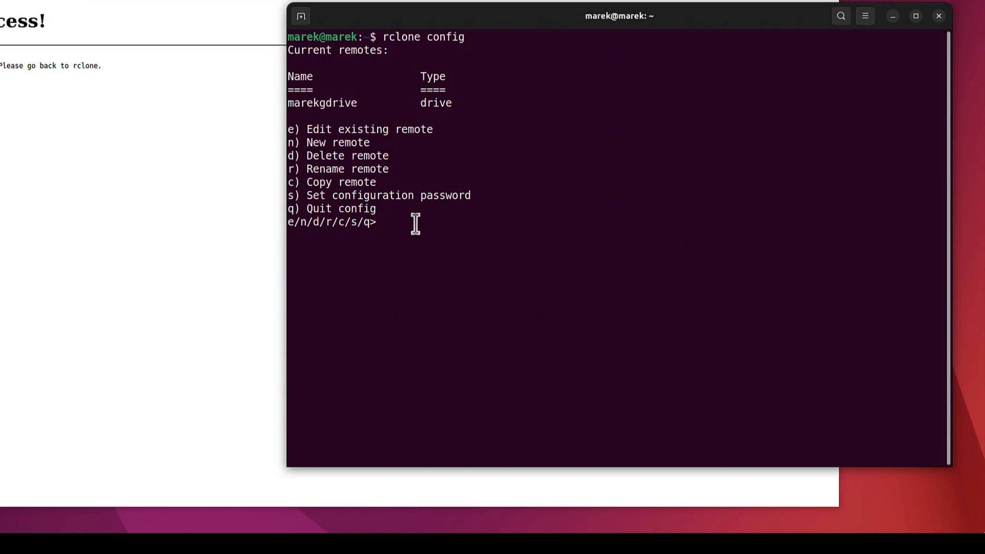
type("q")
key("Return")
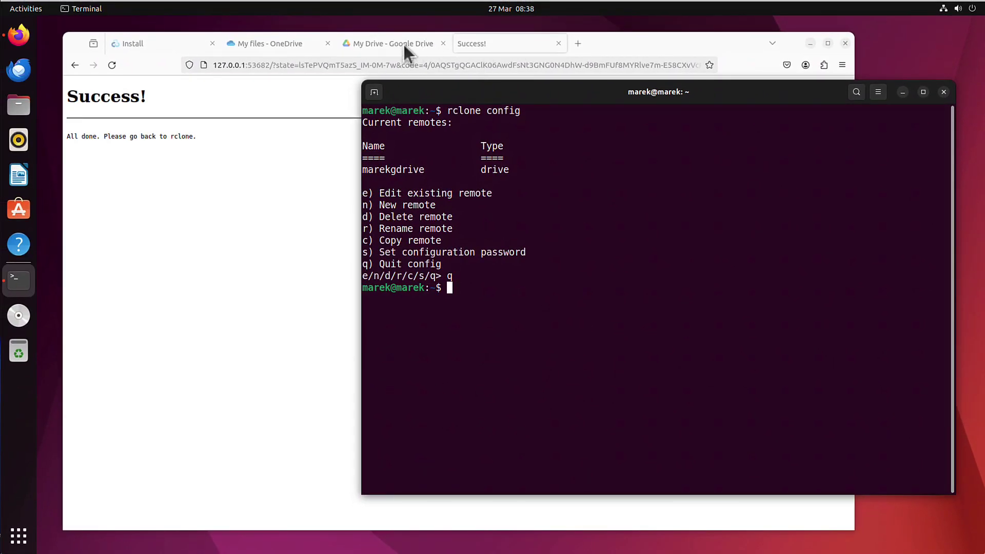
Step: Switch Firefox to the My Drive tab showing the empty Google Drive, 0 bytes used
left_click(406, 48)
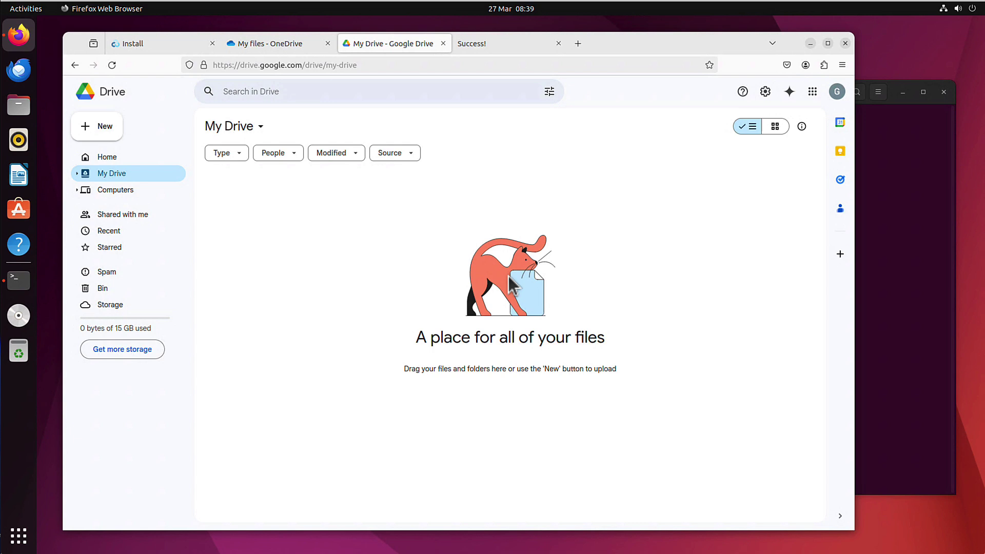
Step: Print rclone's command list and highlight the bisync and mkdir entries with their descriptions
left_click(896, 244)
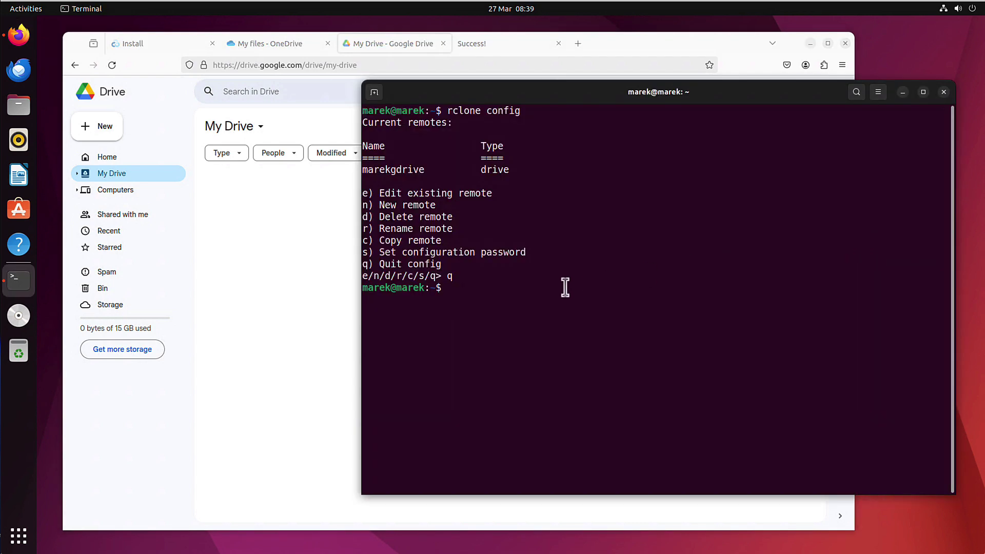
type("rclo")
type("ne")
key("Return")
scroll(458, 322, "up", 4)
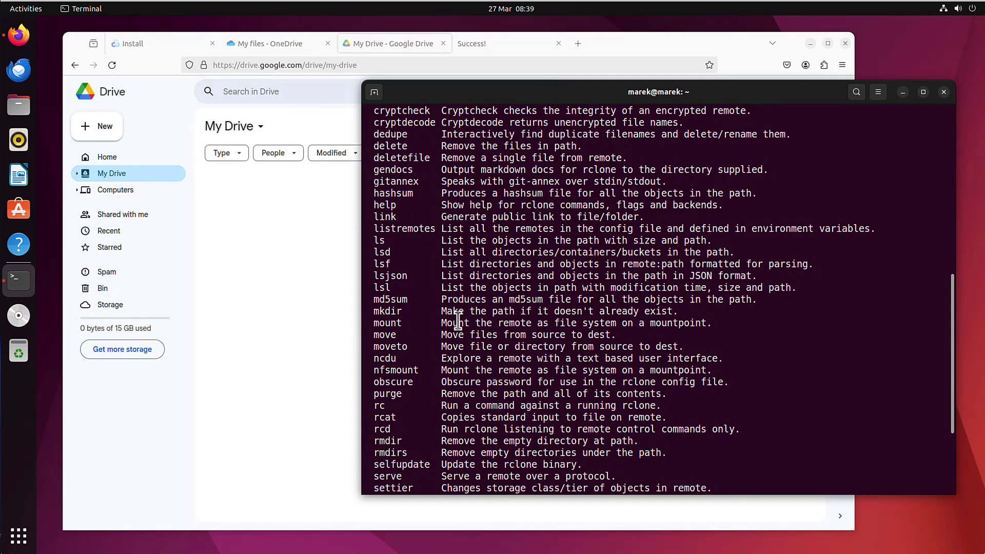
scroll(458, 322, "up", 5)
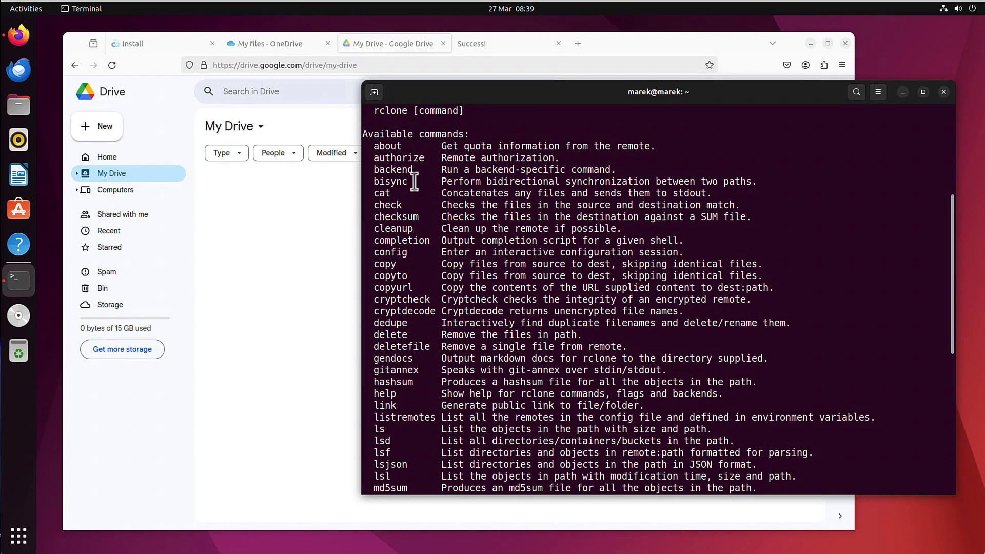
left_click_drag(414, 181, 384, 182)
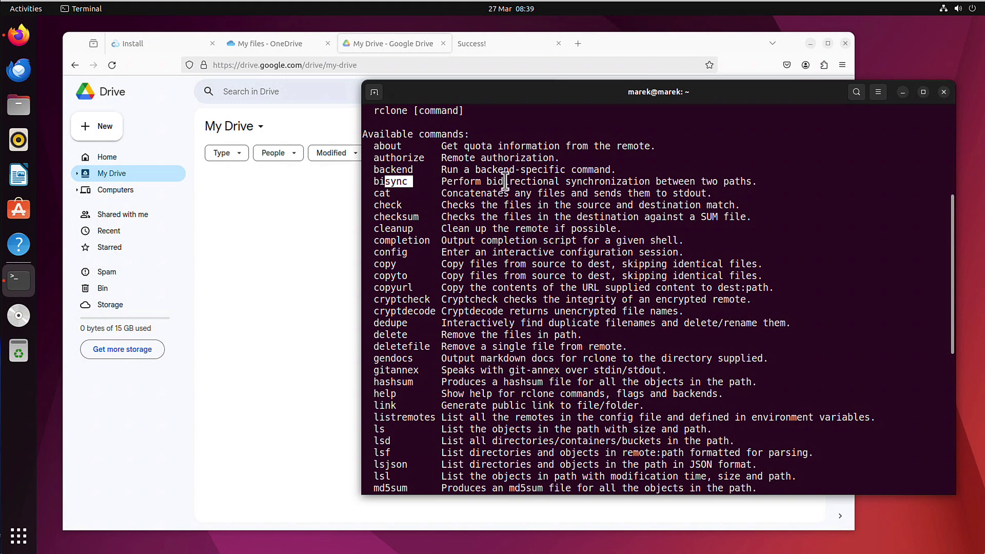
left_click_drag(490, 181, 692, 182)
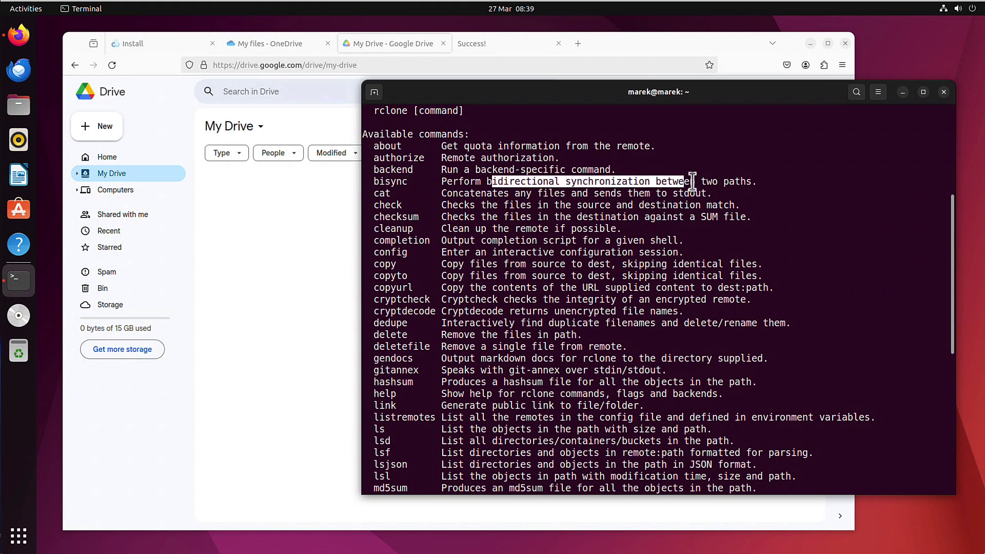
scroll(654, 204, "down", 3)
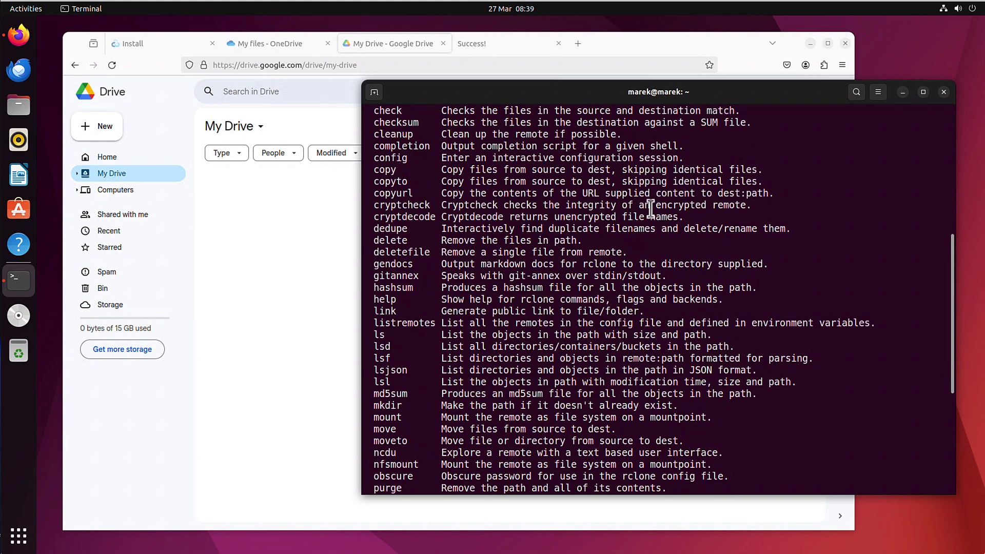
scroll(669, 251, "down", 2)
left_click_drag(379, 359, 520, 359)
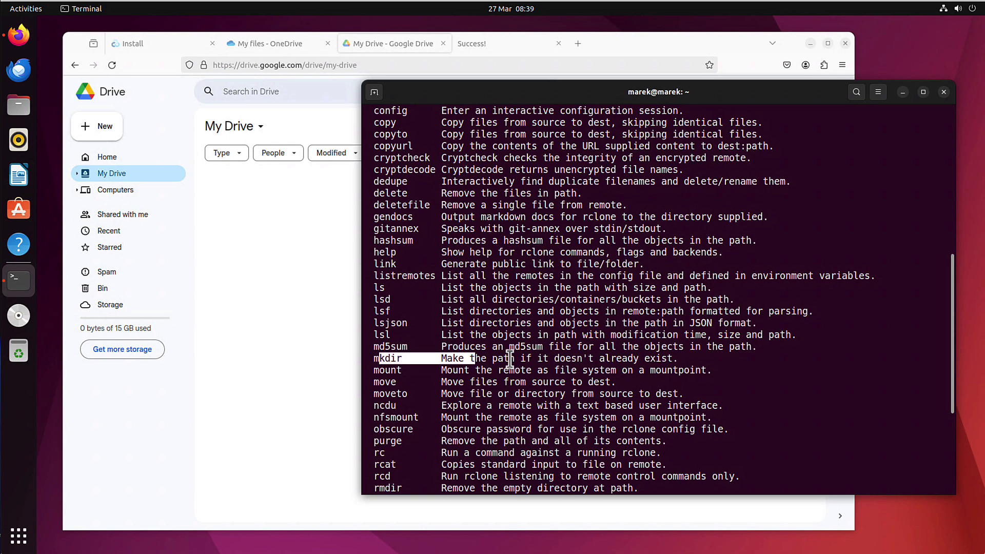
double_click(378, 359)
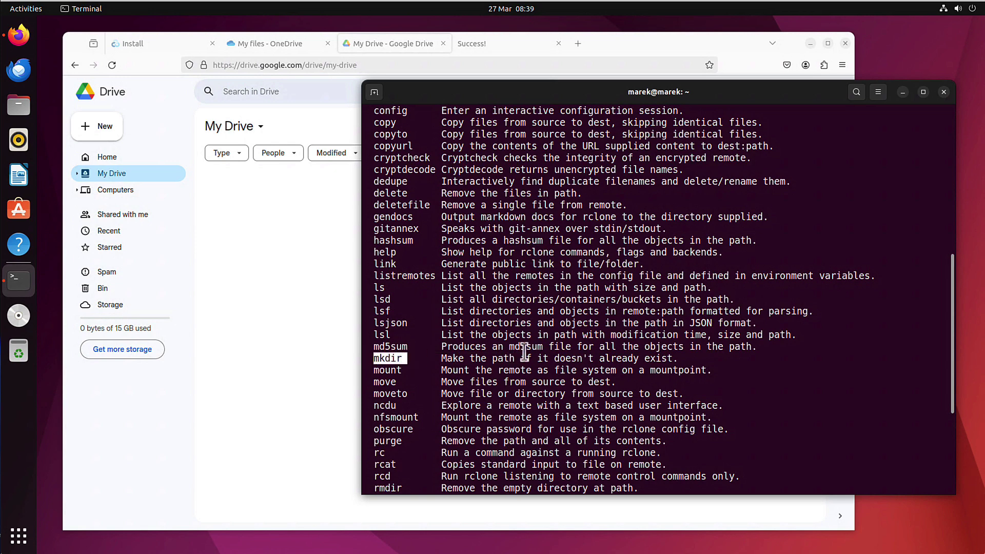
scroll(545, 346, "down", 5)
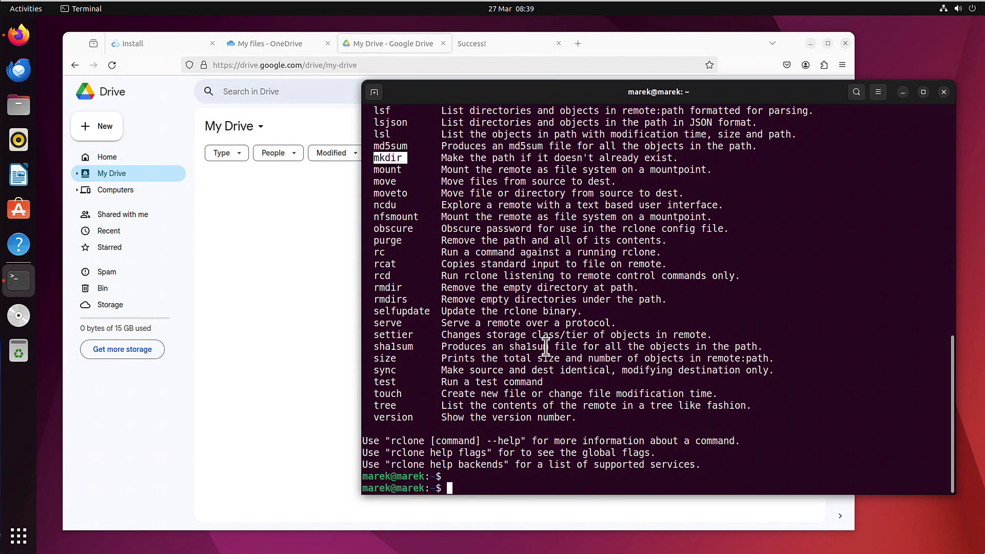
type("clear")
Step: Clear the screen and create myfolder on marekgdrive with rclone mkdir
key("Return")
type("clo")
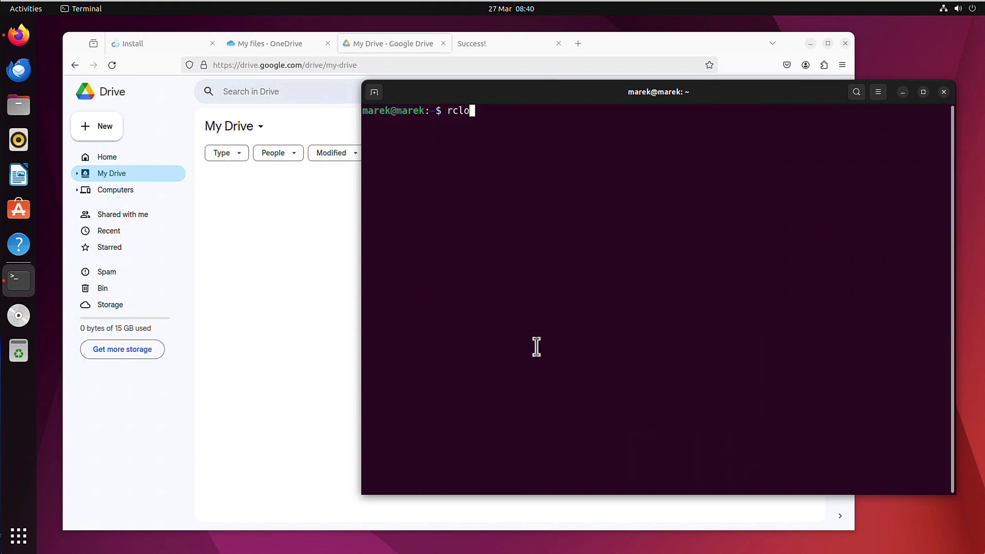
type("ne mkdir ")
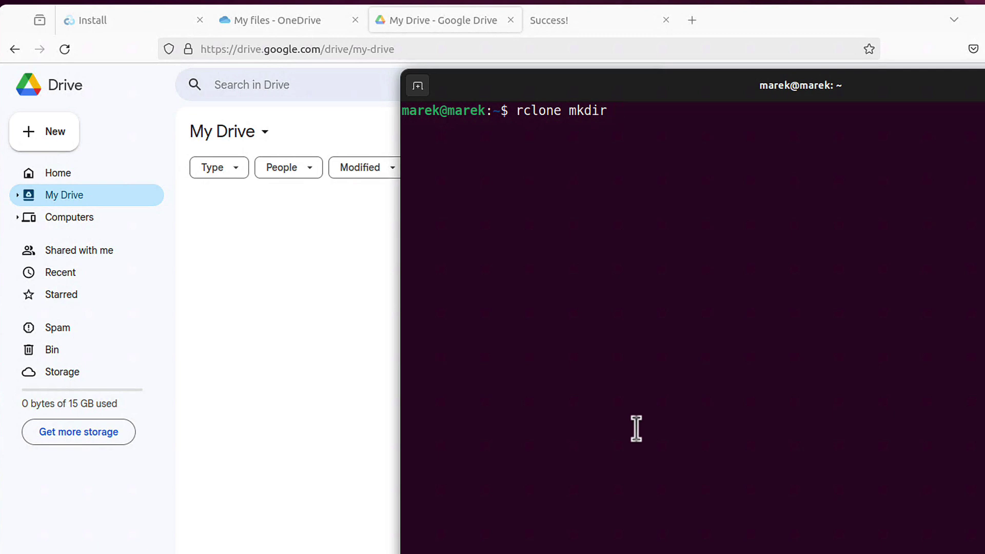
type("marekgdr")
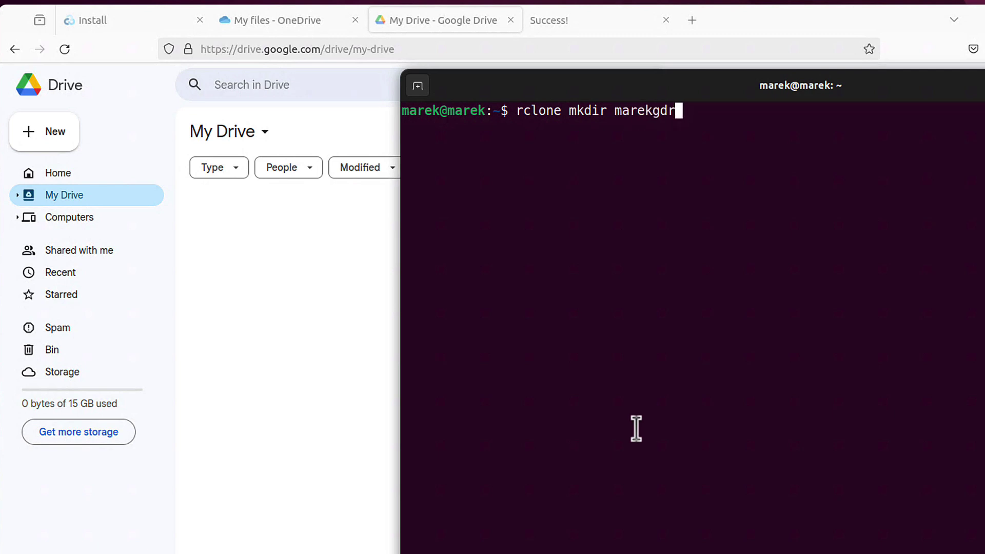
type("ive")
type(":")
type("myfolde")
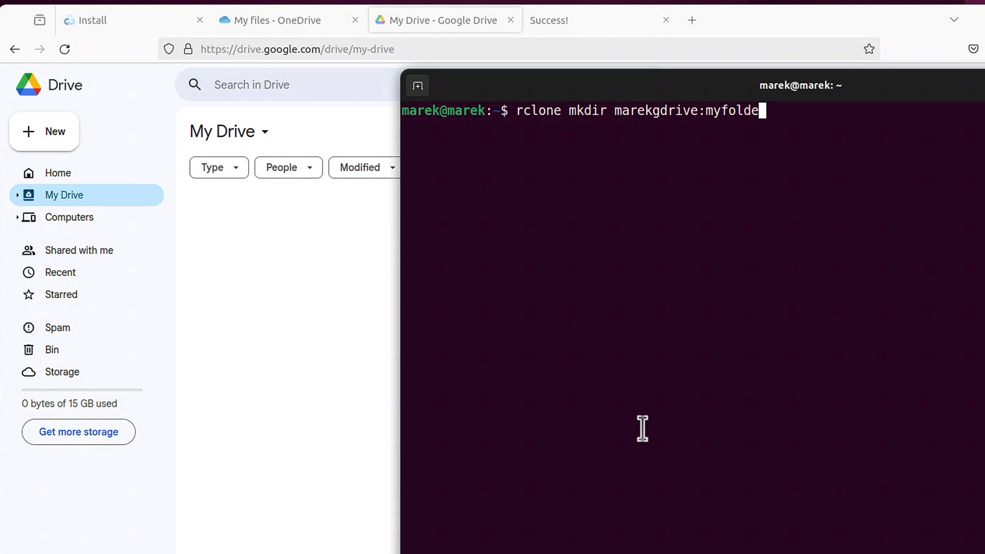
type("r")
key("Return")
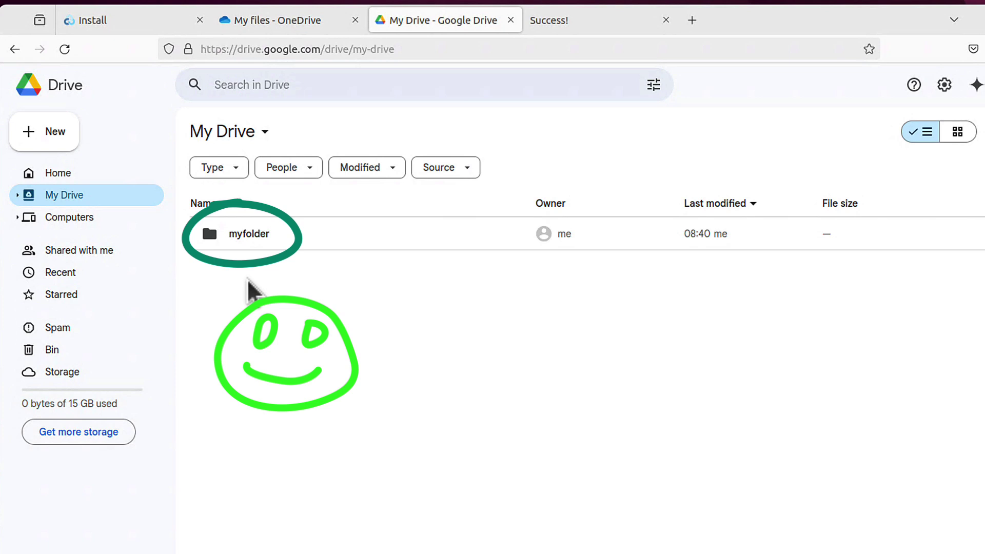
Step: Check that myfolder appears in Google Drive's My Drive, then return to the terminal
left_click(250, 312)
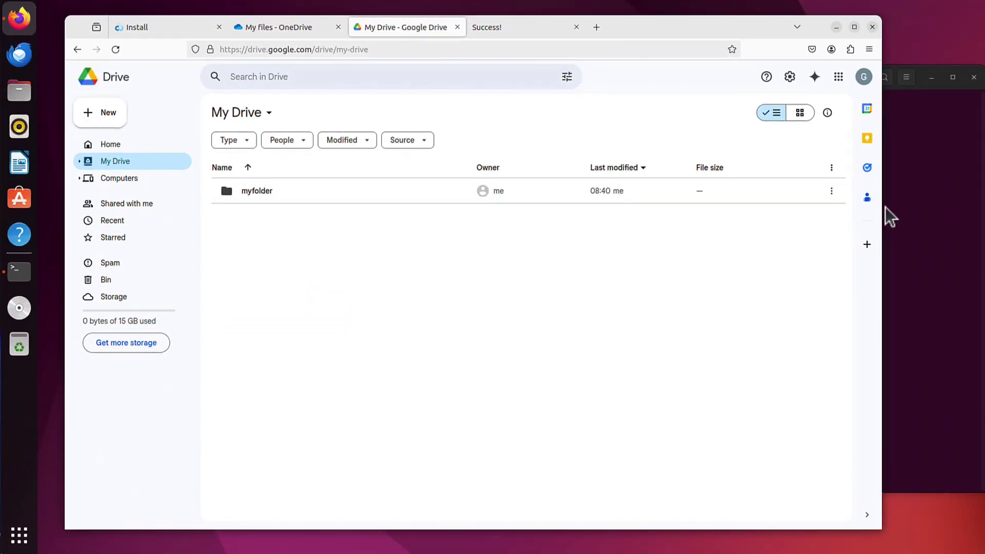
left_click(911, 196)
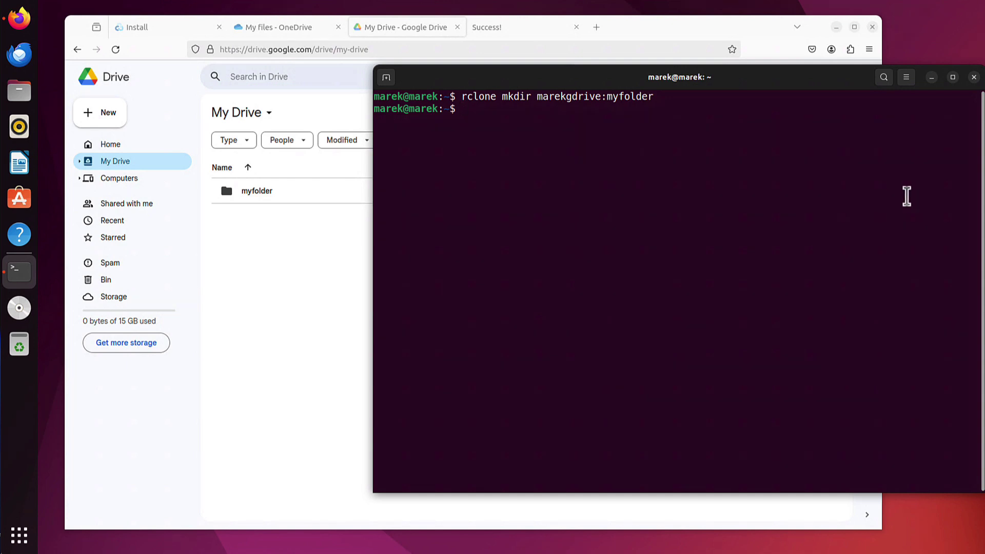
type("ls -l")
Step: Create empty marek1.txt with touch, checking the home folder with ls -l before and after
key("Return")
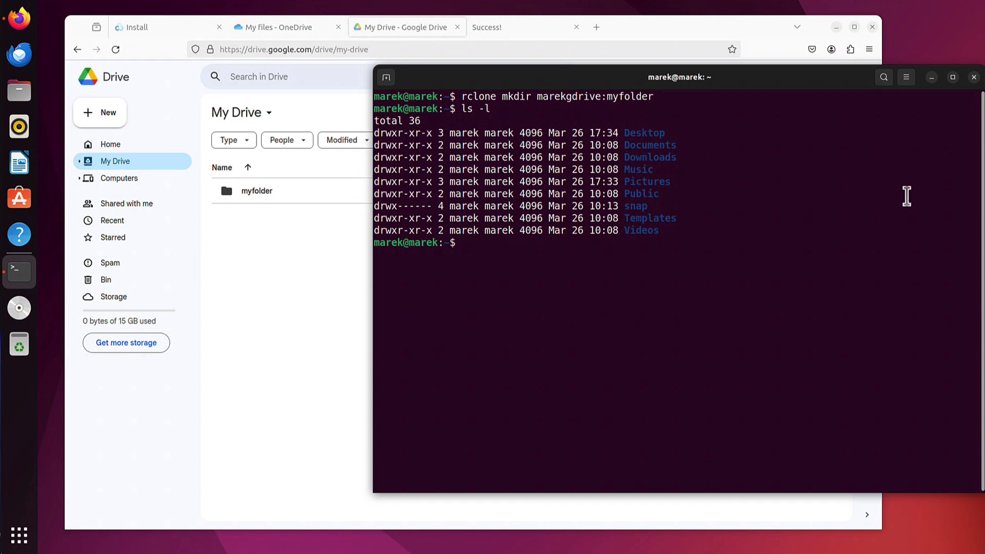
type("touch marek")
type("1.txt")
key("Return")
type("ls ")
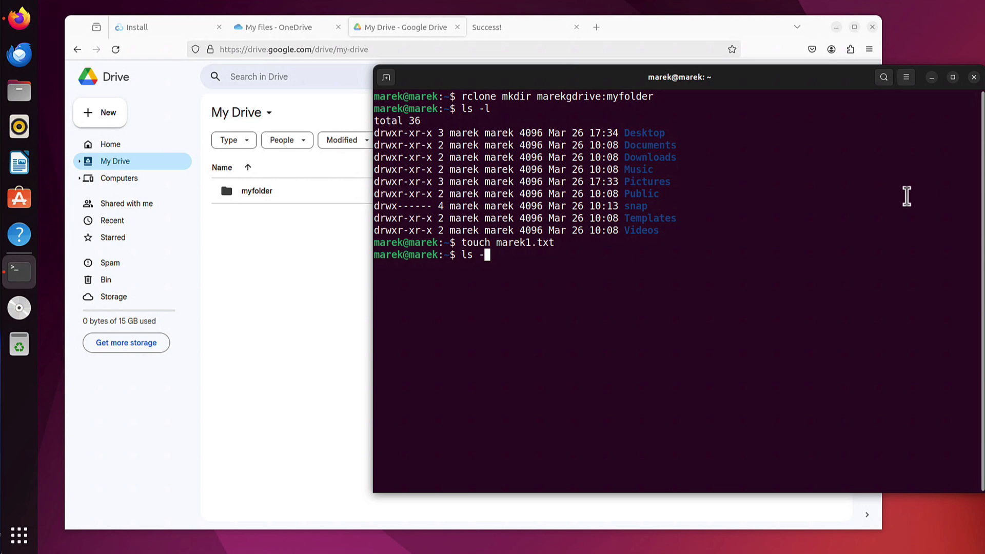
type("-l")
key("Return")
left_click_drag(682, 309, 435, 317)
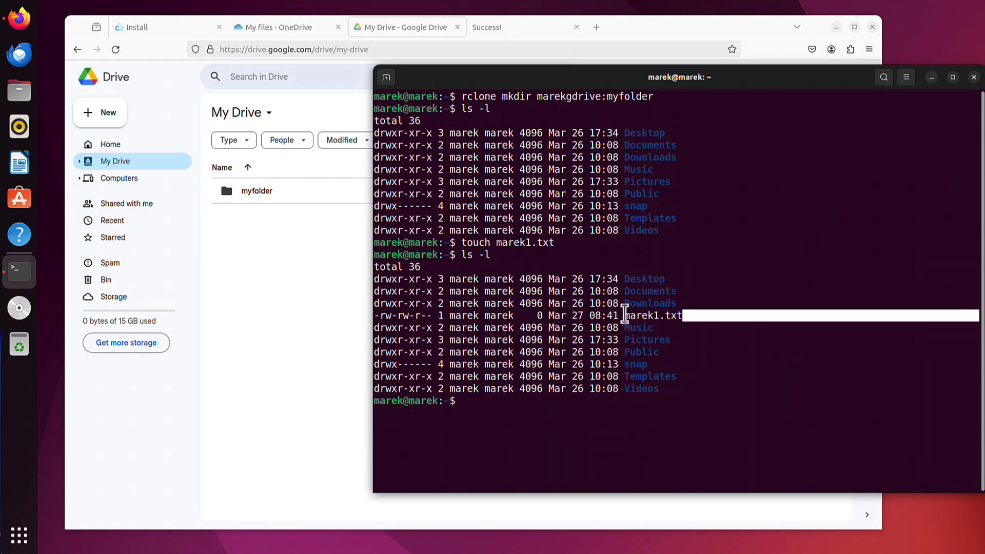
left_click(670, 315)
type("r")
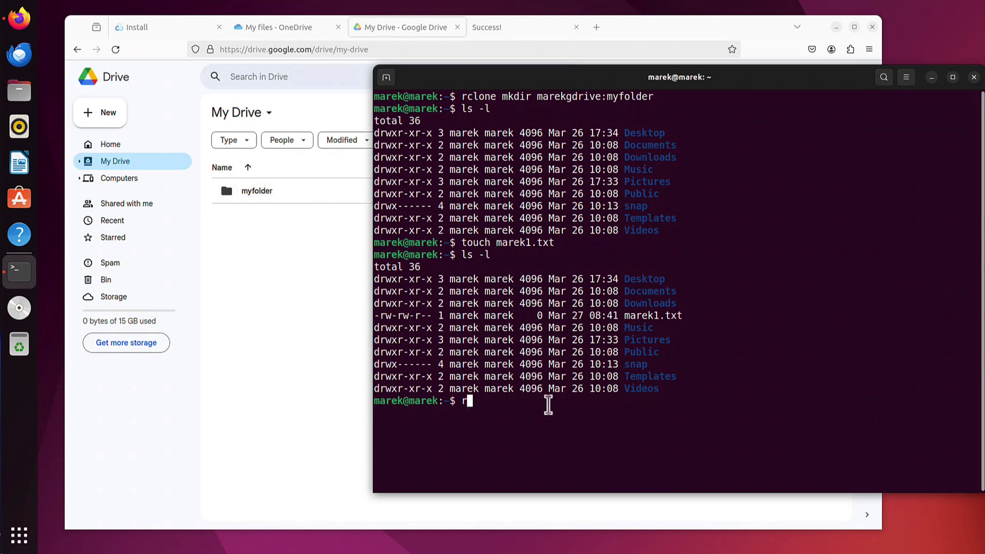
type("clone")
Step: Print rclone's command list again and highlight the copy command and its description
key("Return")
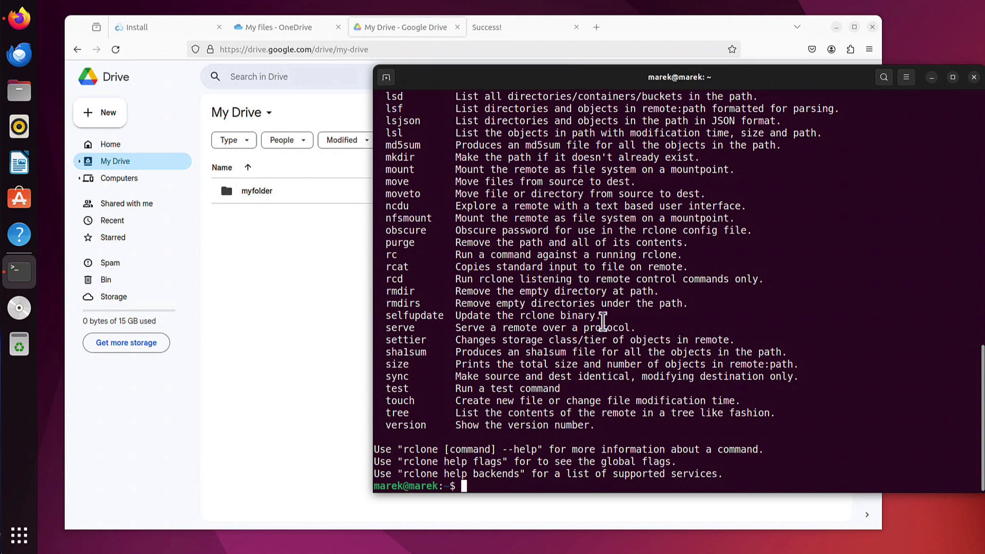
scroll(600, 323, "up", 3)
scroll(602, 323, "up", 3)
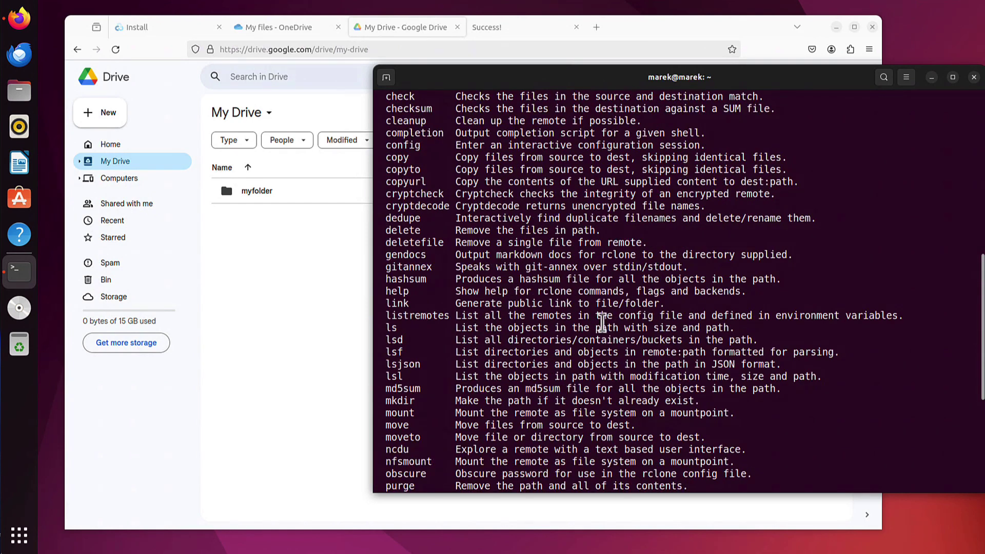
double_click(390, 158)
left_click_drag(520, 157, 696, 157)
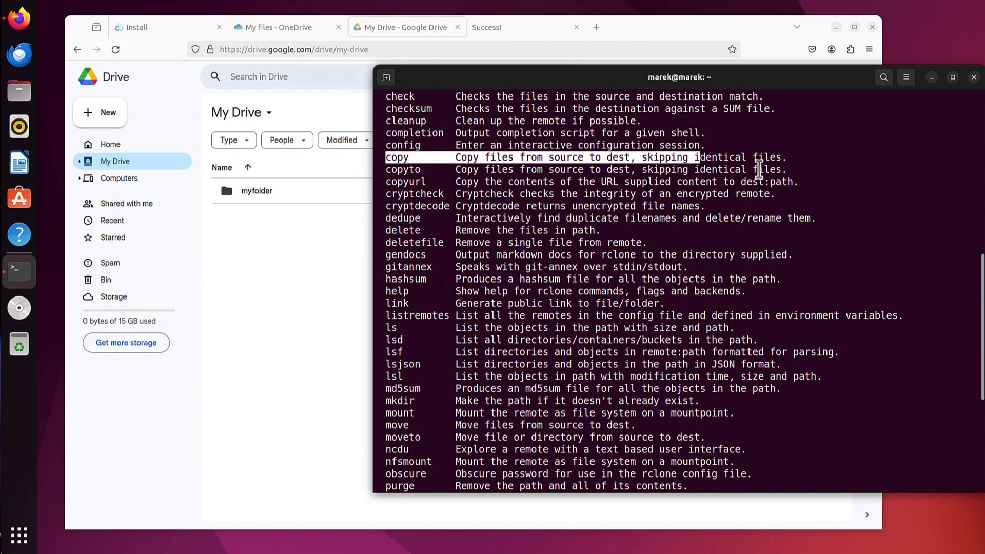
type("cl")
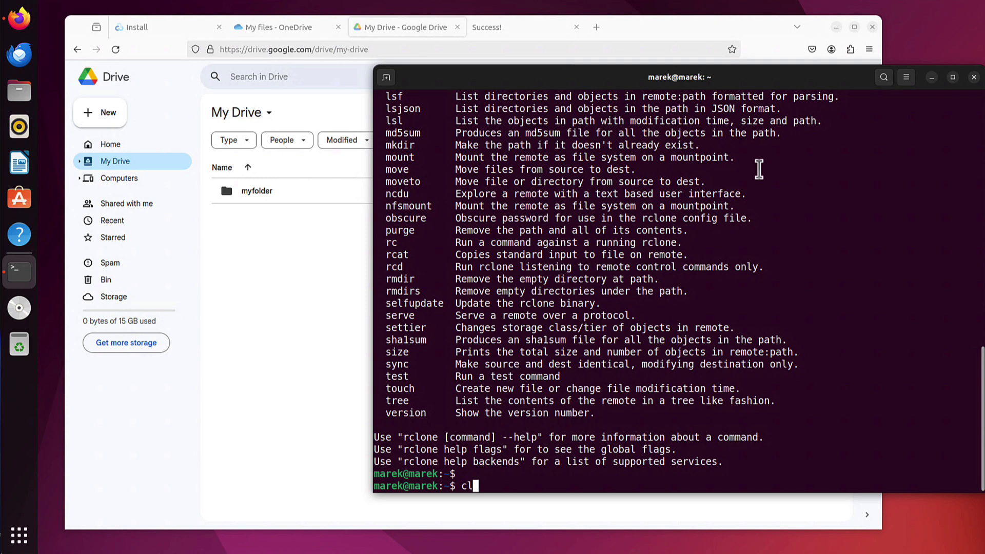
type("ear")
Step: Clear the screen and run rclone copy marek1.txt marekgdrive:myfolder
key("Return")
type("rclone ")
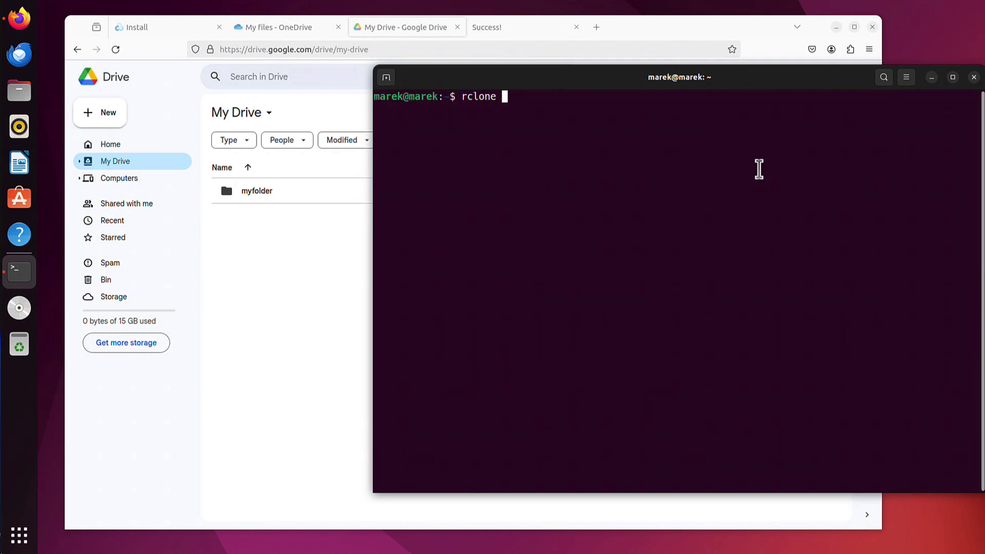
type("copy ")
type("marek")
key("Tab")
type("marek")
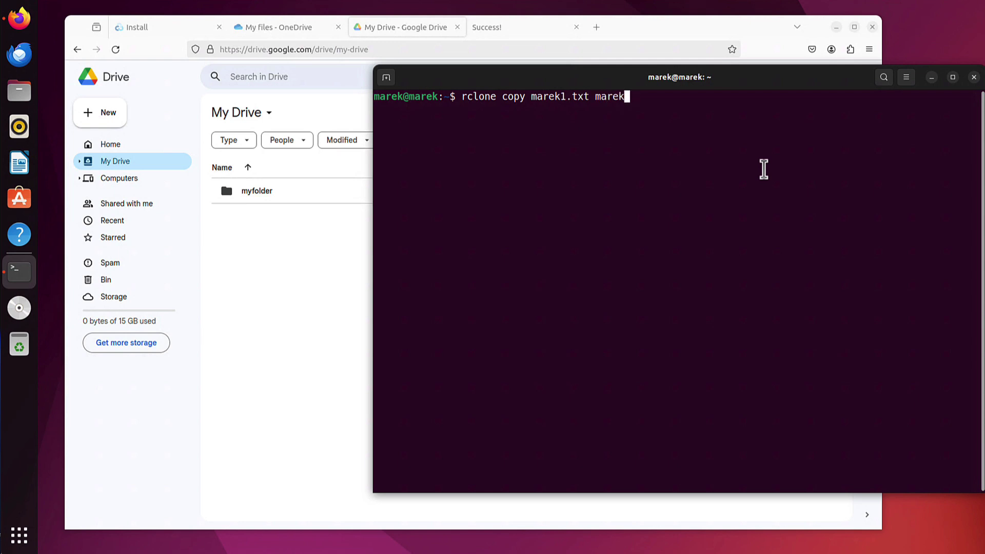
type("gdriv")
type("e:myfolder")
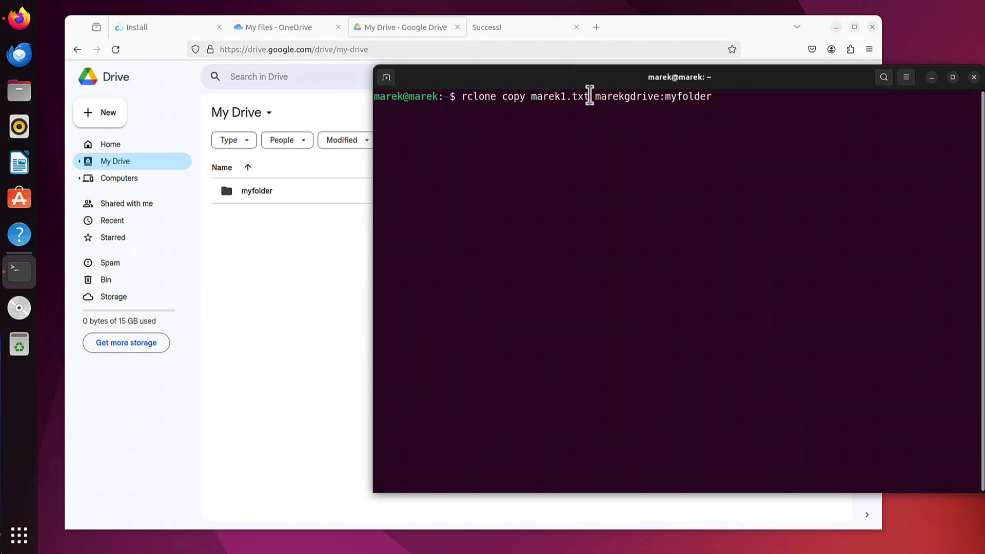
left_click_drag(589, 96, 532, 96)
left_click(632, 96)
double_click(622, 96)
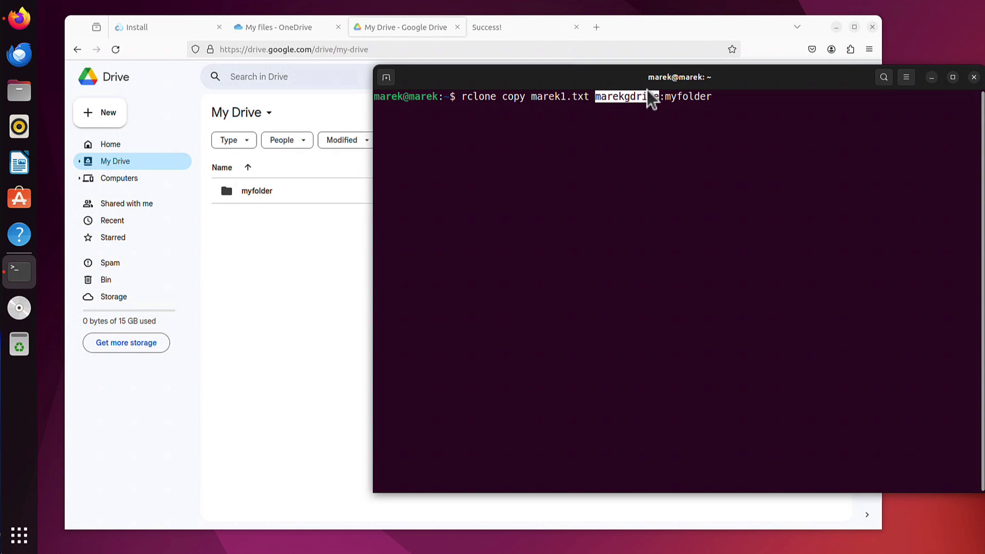
left_click_drag(665, 96, 713, 96)
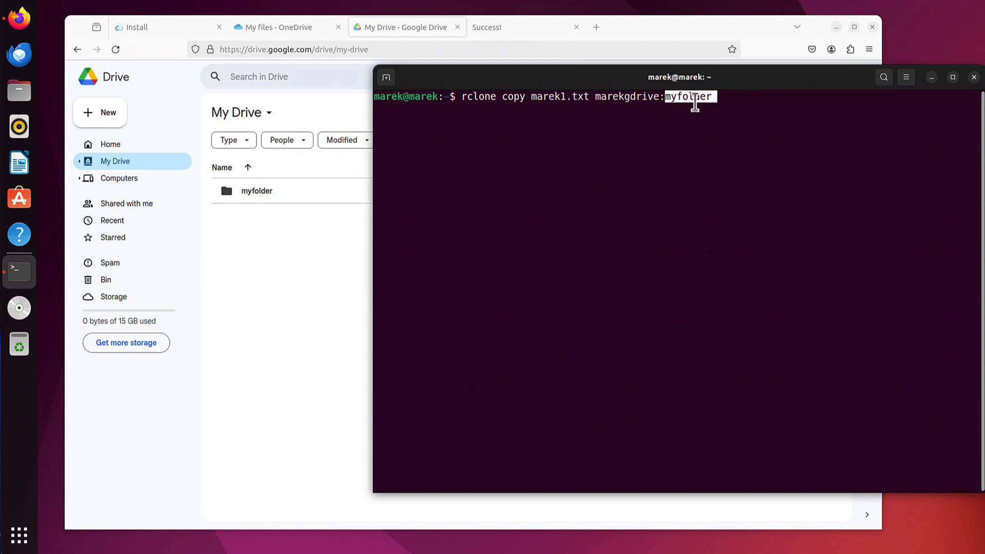
left_click(753, 95)
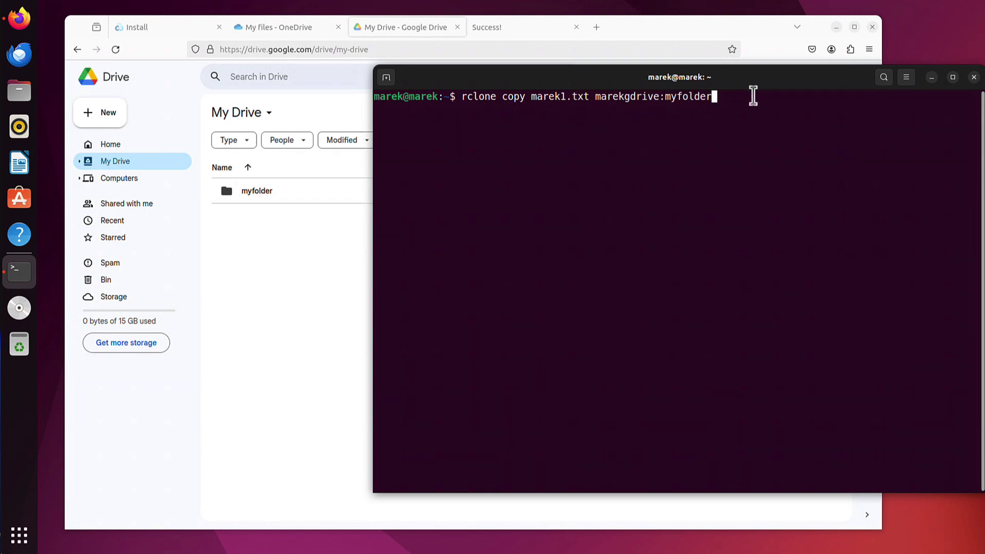
key("Return")
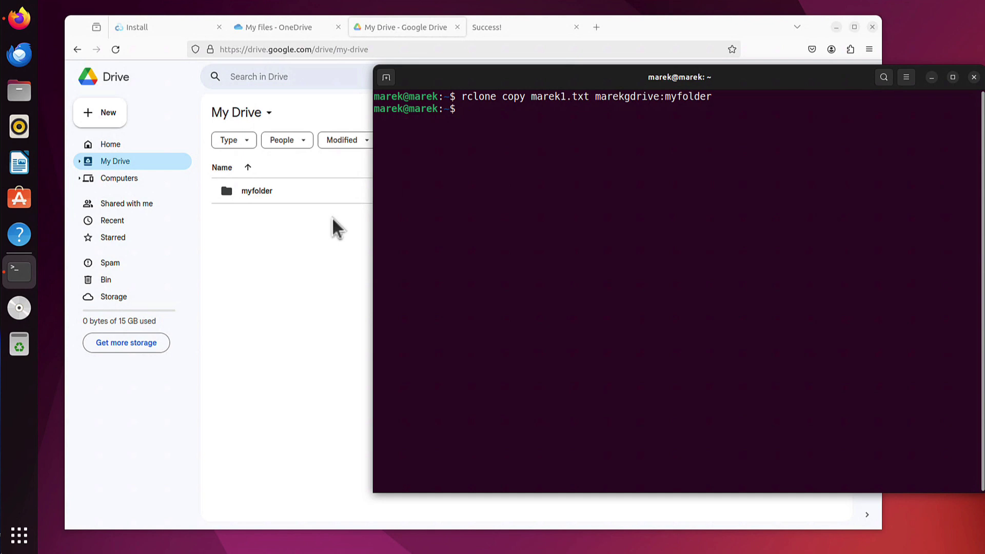
left_click(276, 225)
double_click(249, 190)
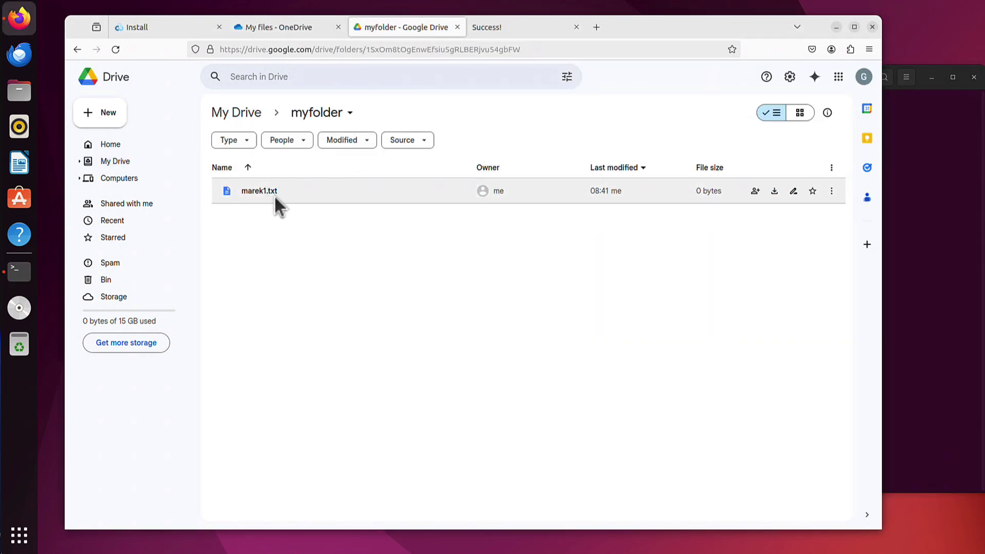
left_click(121, 163)
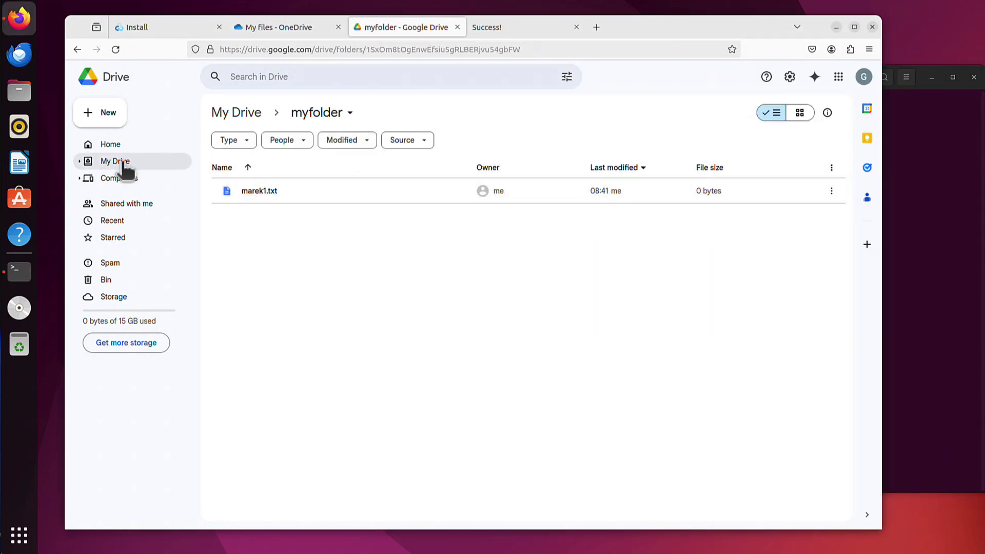
left_click(931, 239)
left_click_drag(589, 96, 530, 96)
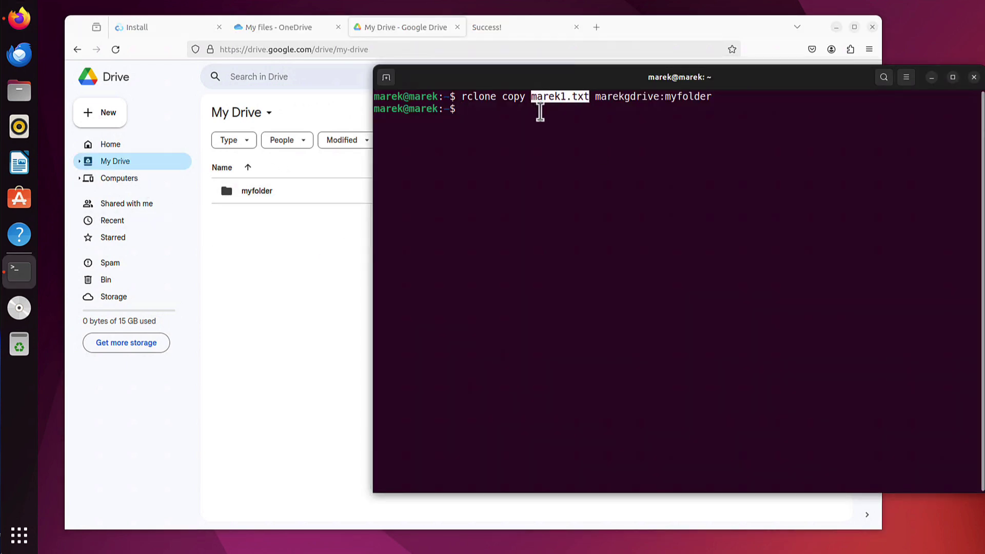
Step: Try rclone rmdir marekgdrive:myfolder and review the resulting 'directory not empty' error
left_click(539, 112)
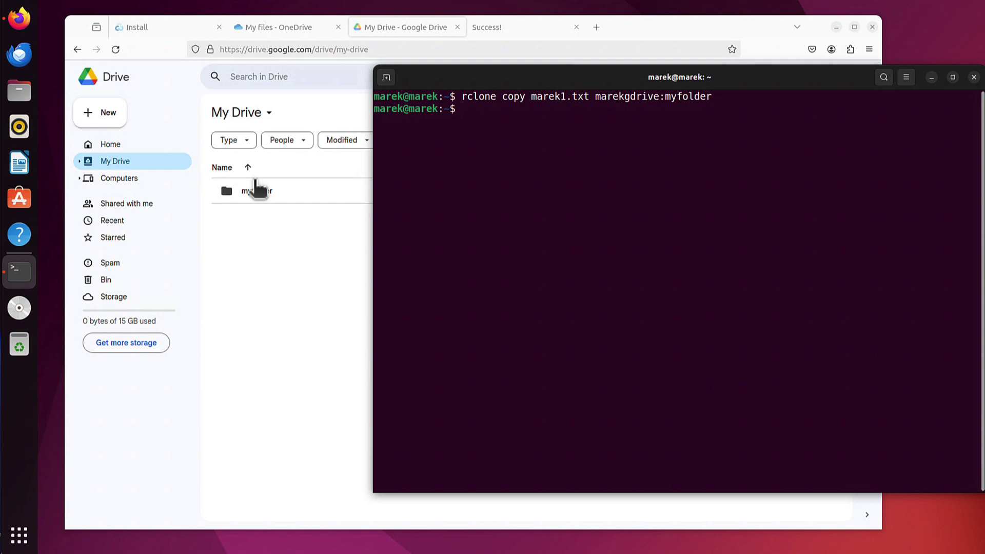
type("rclone ")
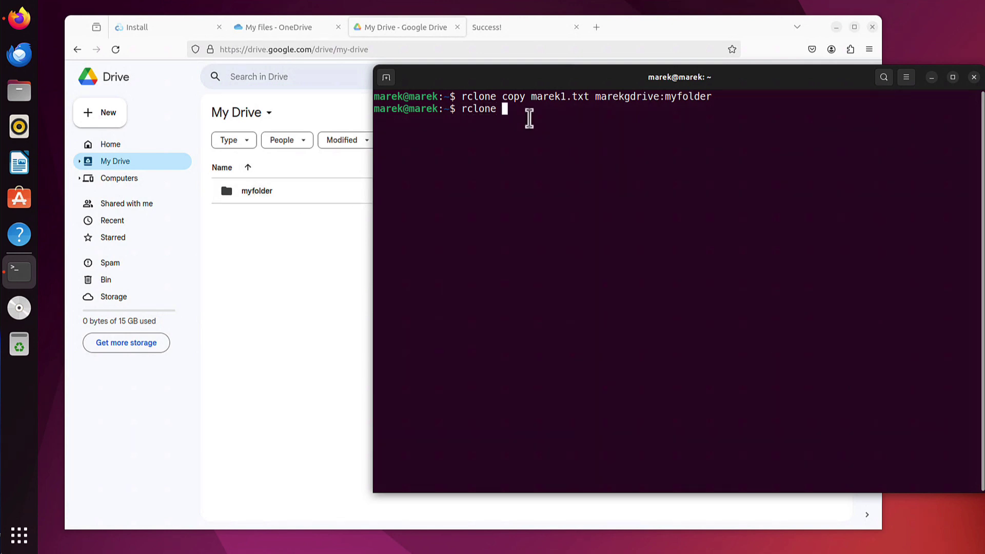
type("rmdir")
type("marekdriv")
key("BackSpace")
key("BackSpace")
key("BackSpace")
key("BackSpace")
type("gdrive:m")
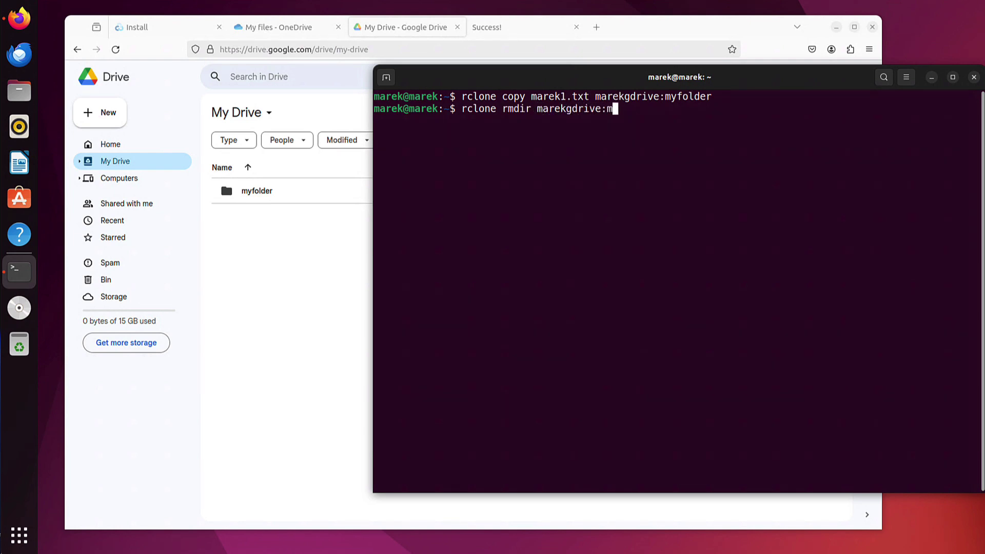
type("yfolder")
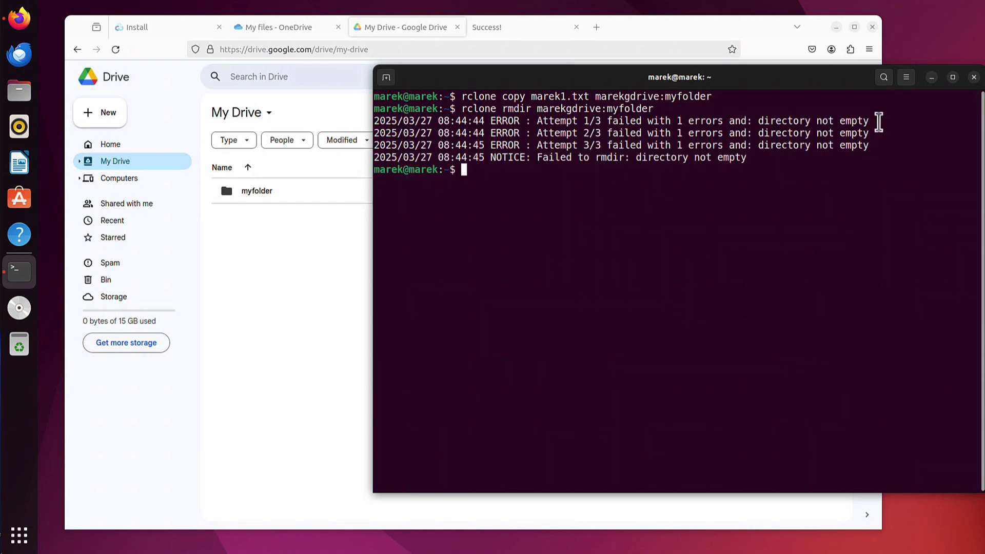
left_click_drag(879, 121, 753, 120)
left_click(753, 168)
left_click_drag(523, 109, 515, 108)
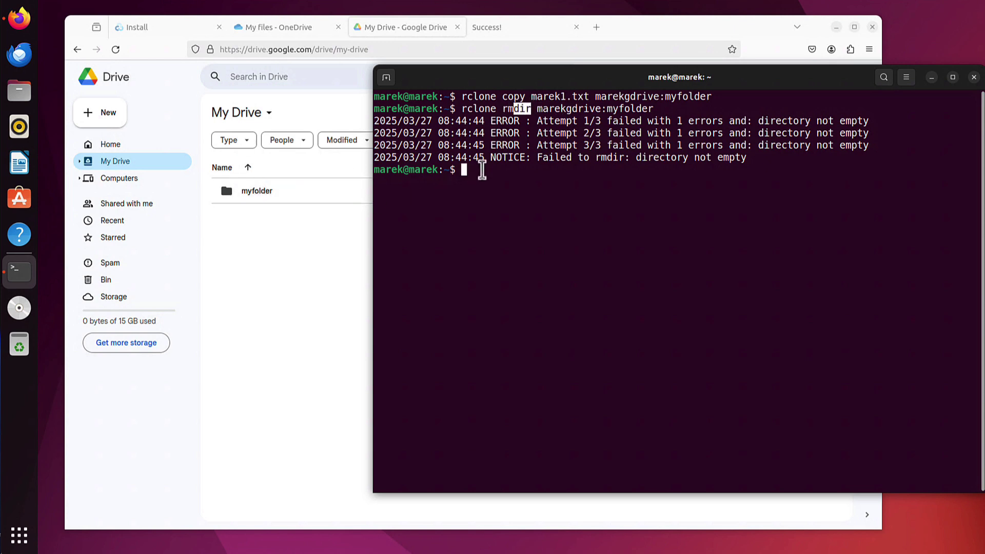
left_click(482, 169)
Step: Change the recalled rmdir command to rclone purge marekgdrive:myfolder
key("Up")
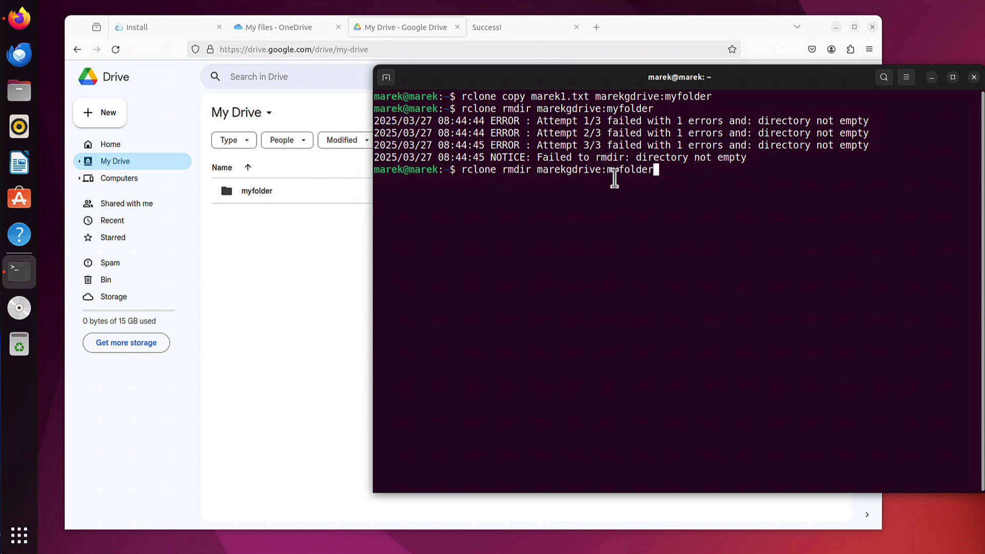
key("Left")
key("Left")
key("Left")
key("Left")
key("Left")
key("Left")
key("BackSpace")
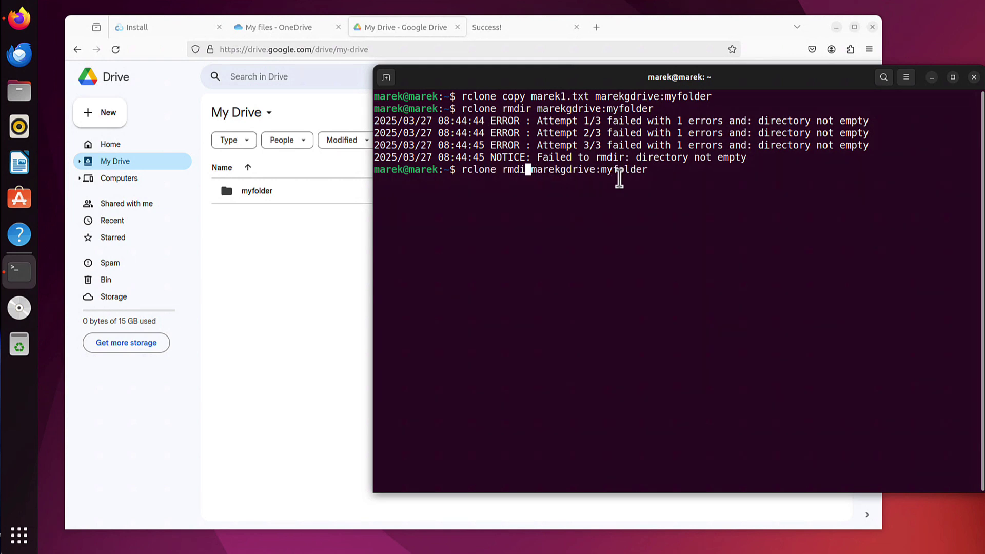
key("BackSpace")
key("BackSpace")
key("BackSpace")
type("purge")
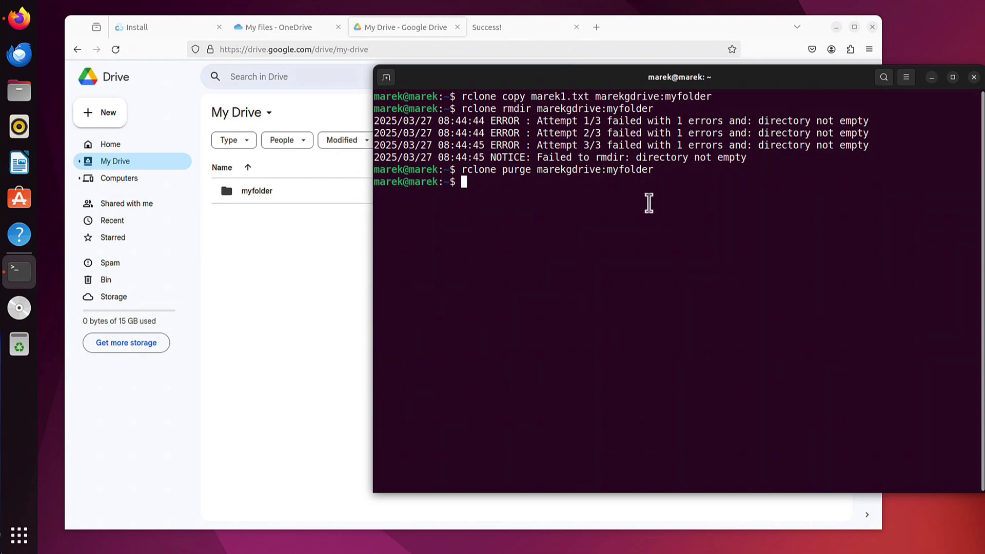
Step: Reload My Drive in Firefox to see it empty, then bring the terminal back
left_click(292, 244)
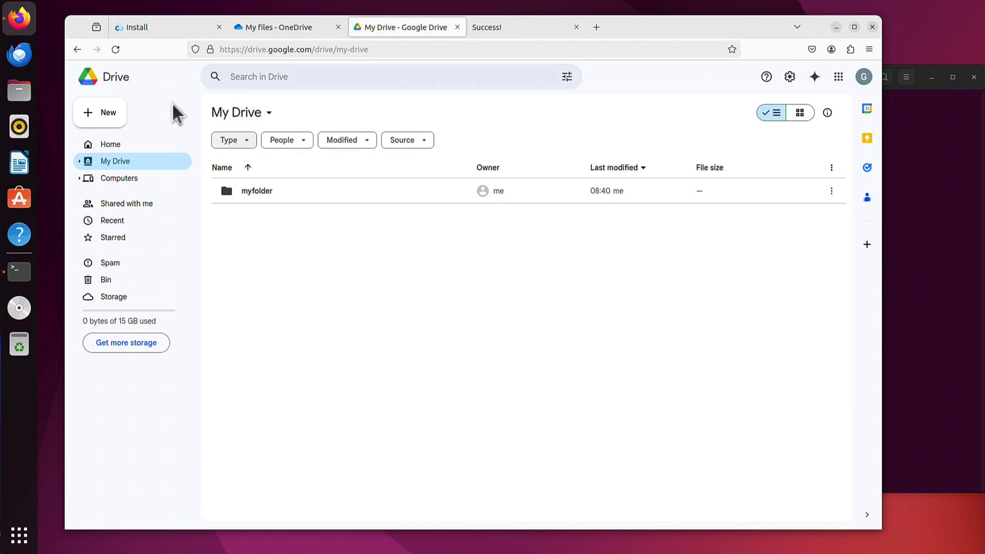
left_click(115, 48)
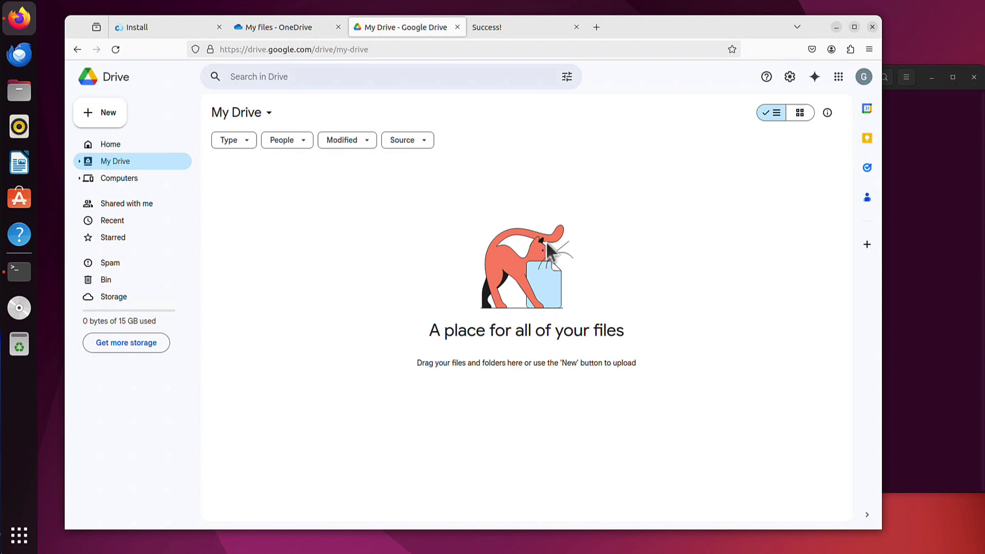
left_click(925, 221)
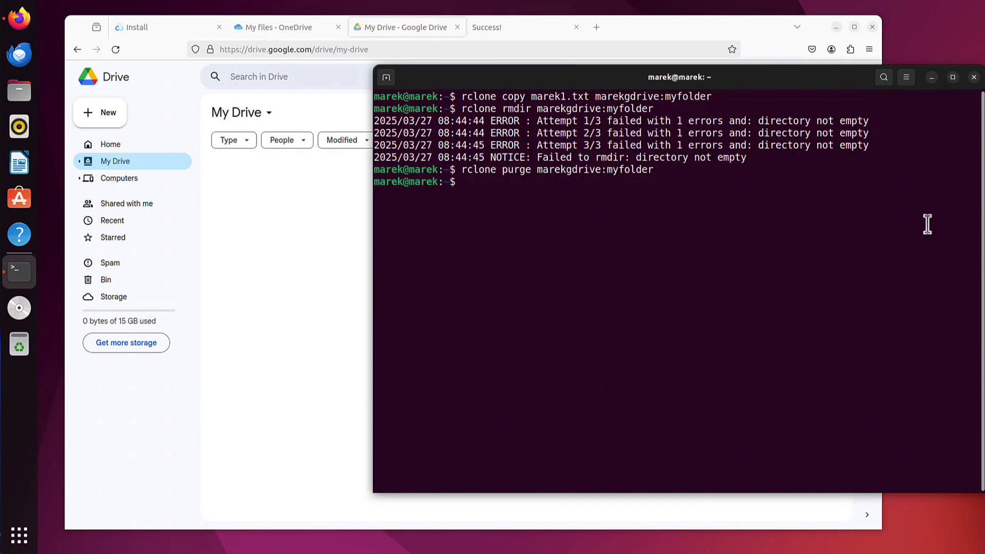
Step: List rclone's commands and highlight the rmdir and purge descriptions to compare them
double_click(512, 109)
left_click(659, 170)
type("e")
key("Return")
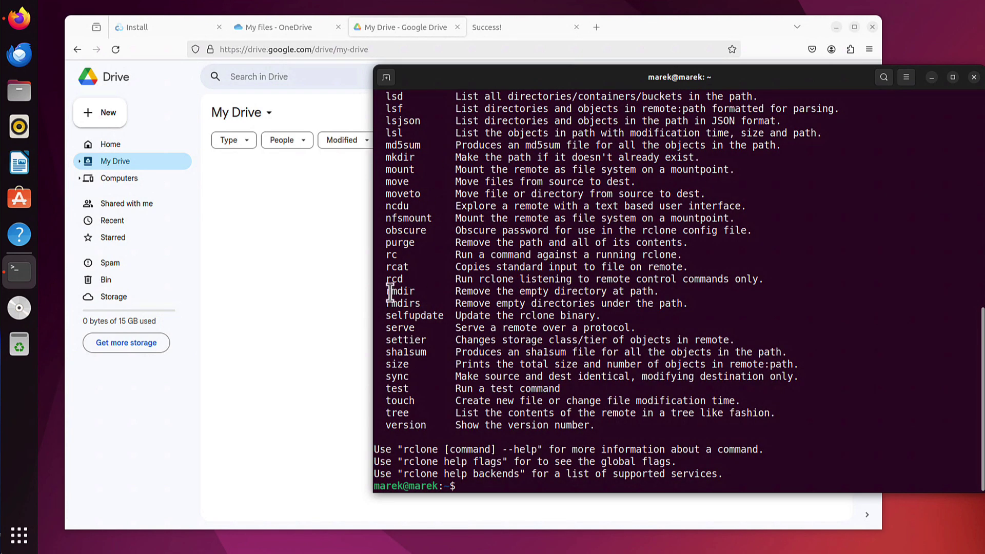
left_click_drag(385, 291, 641, 290)
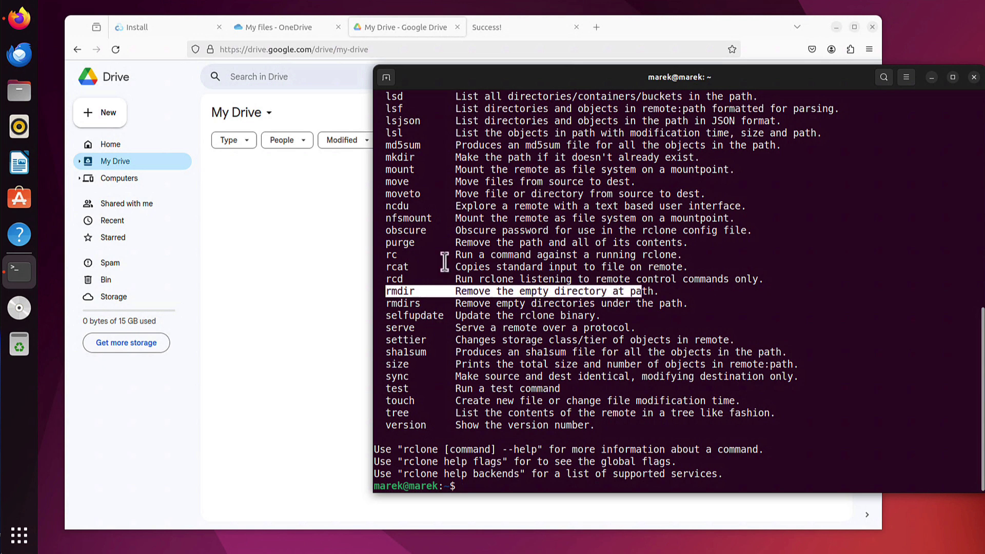
left_click_drag(385, 243, 641, 243)
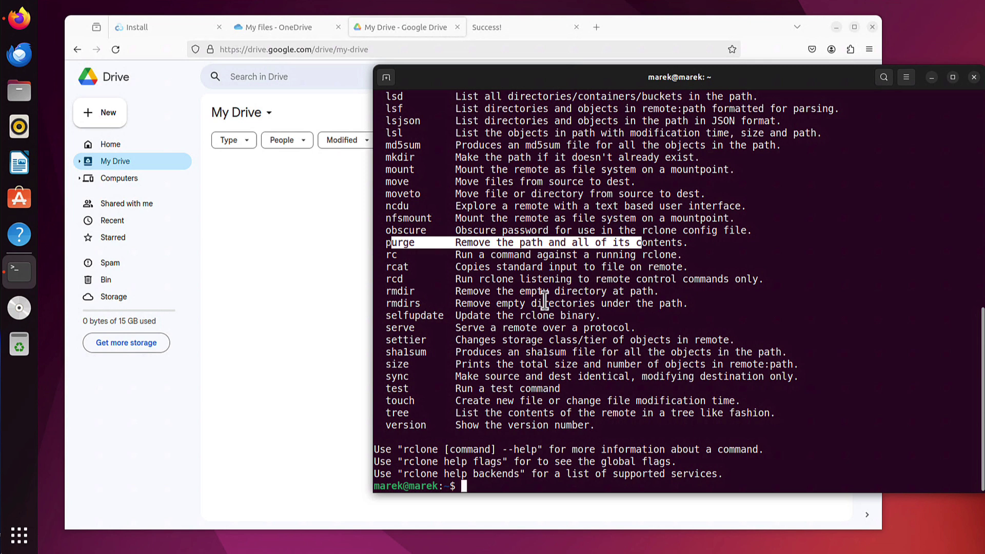
type("clear")
Step: Clear the terminal, view OneDrive's My files page, then return to the terminal
key("Return")
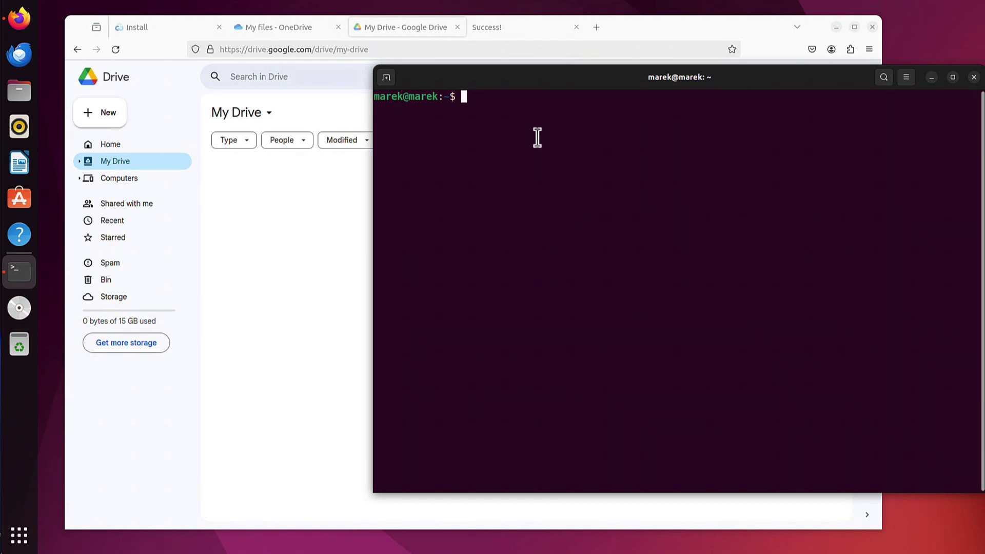
left_click(278, 32)
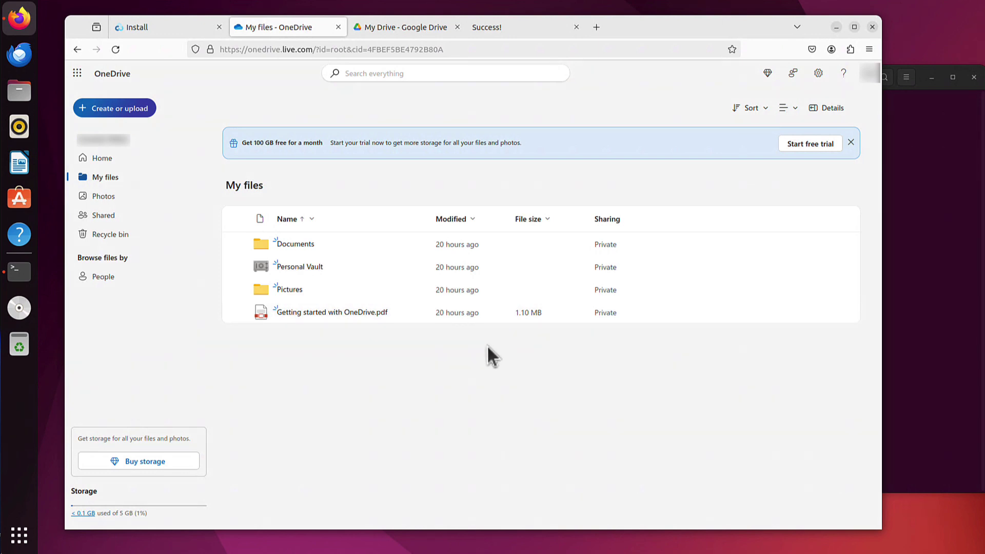
left_click(904, 296)
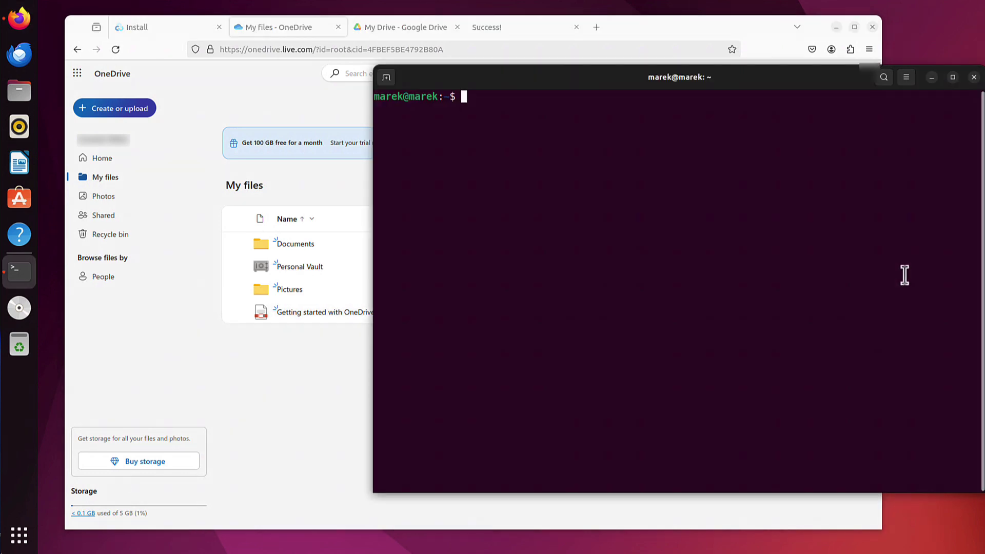
type("rc")
type("lone ")
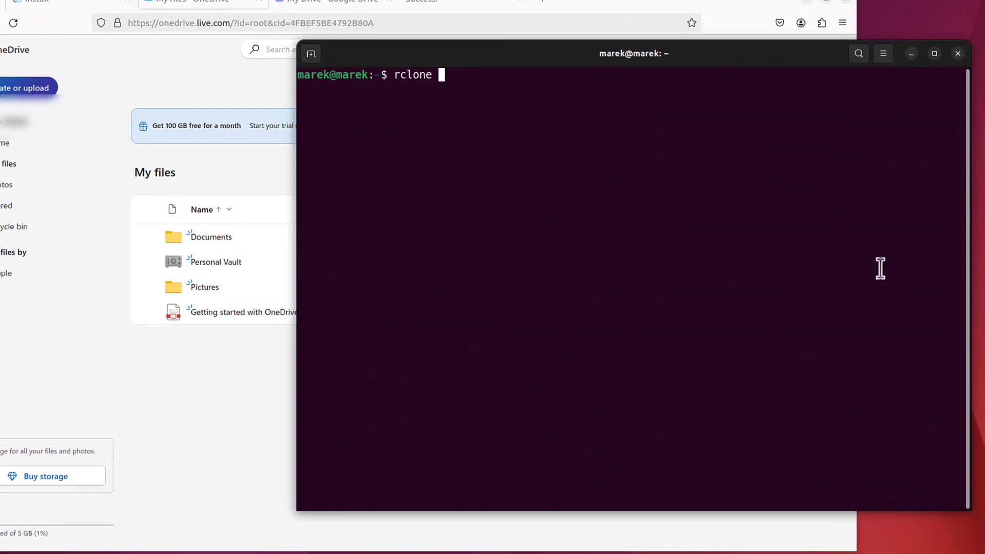
type("config")
Step: Run rclone config, note the existing marekgdrive remote, and choose New remote
key("Return")
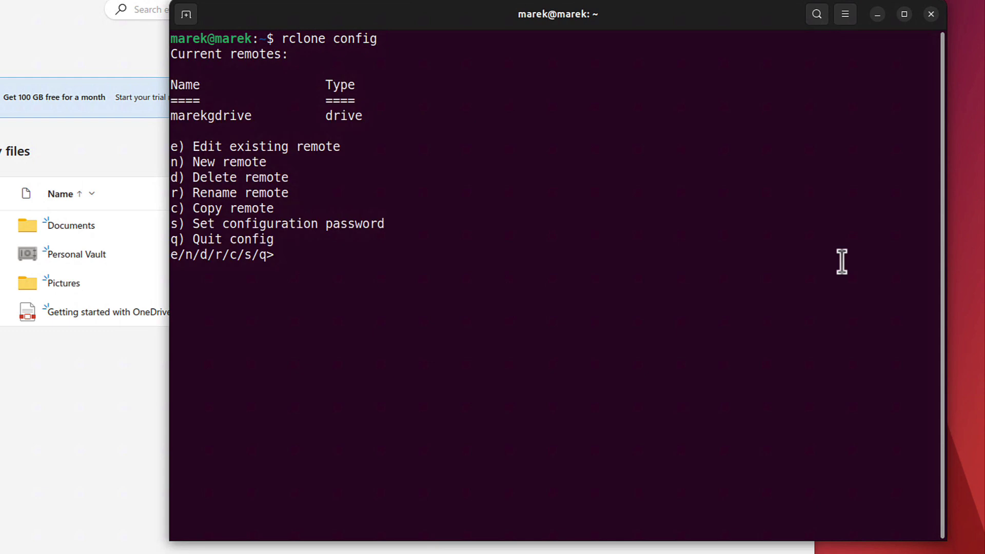
left_click_drag(244, 116, 185, 116)
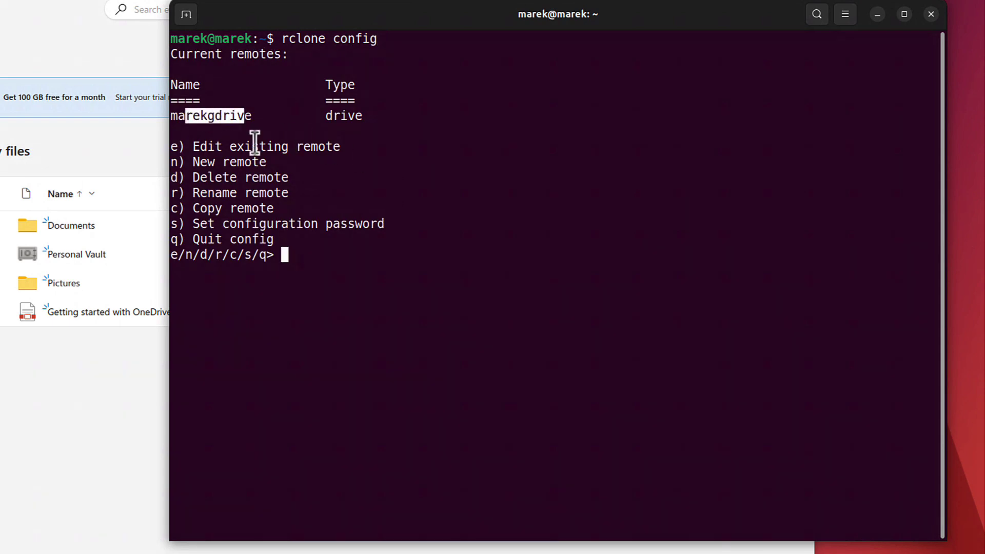
left_click(318, 176)
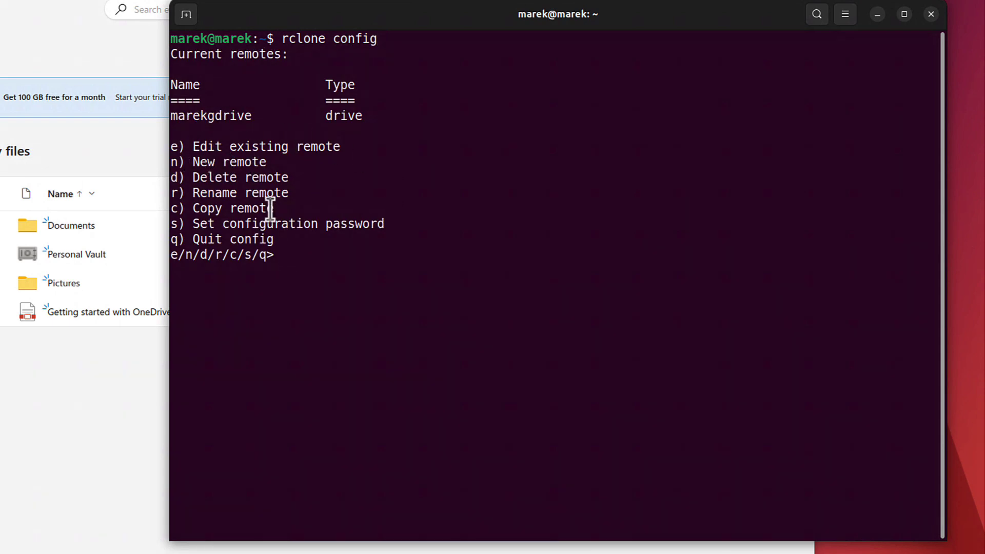
type("n")
key("Return")
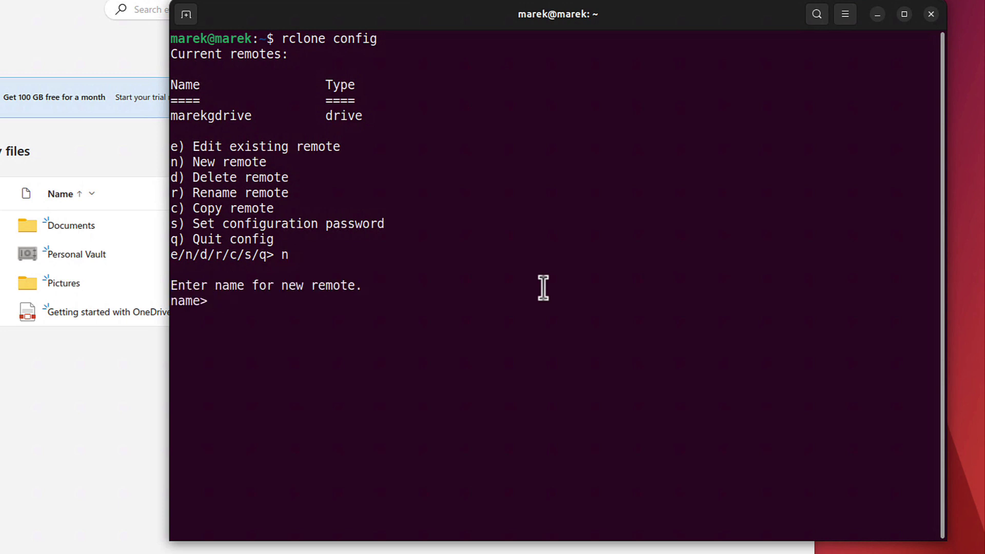
type("marekonedr")
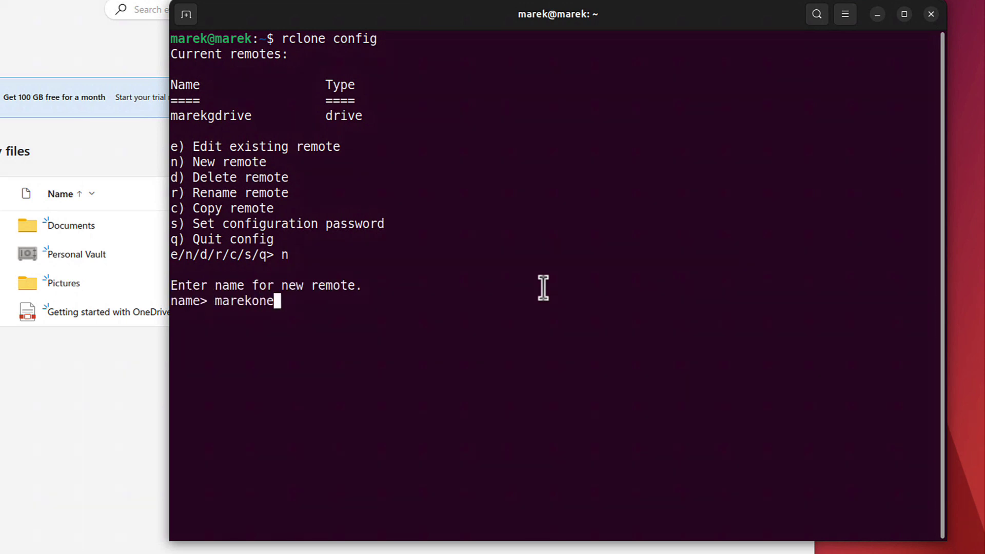
type("ive")
Step: Name the remote marekonedrive and choose storage type 36, Microsoft OneDrive
key("Return")
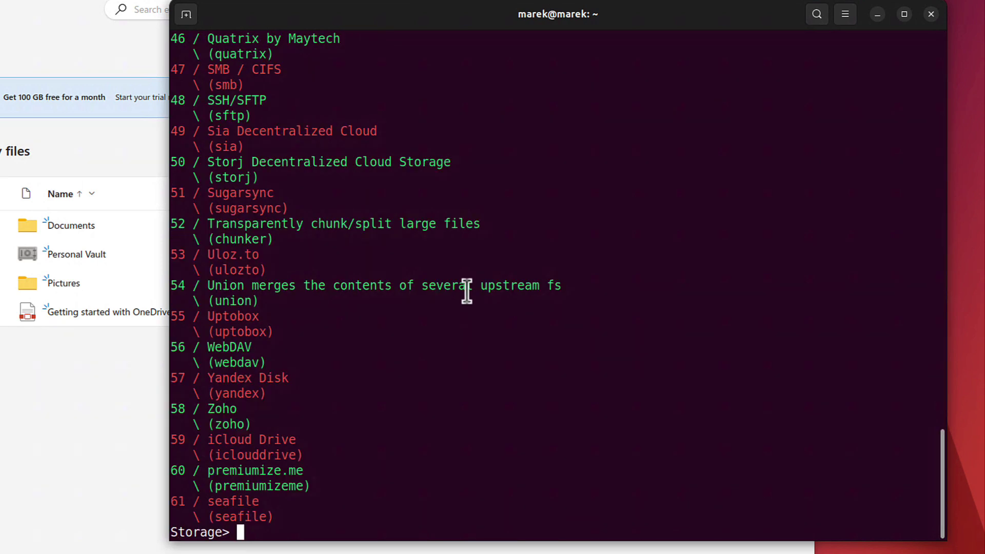
scroll(405, 387, "up", 1)
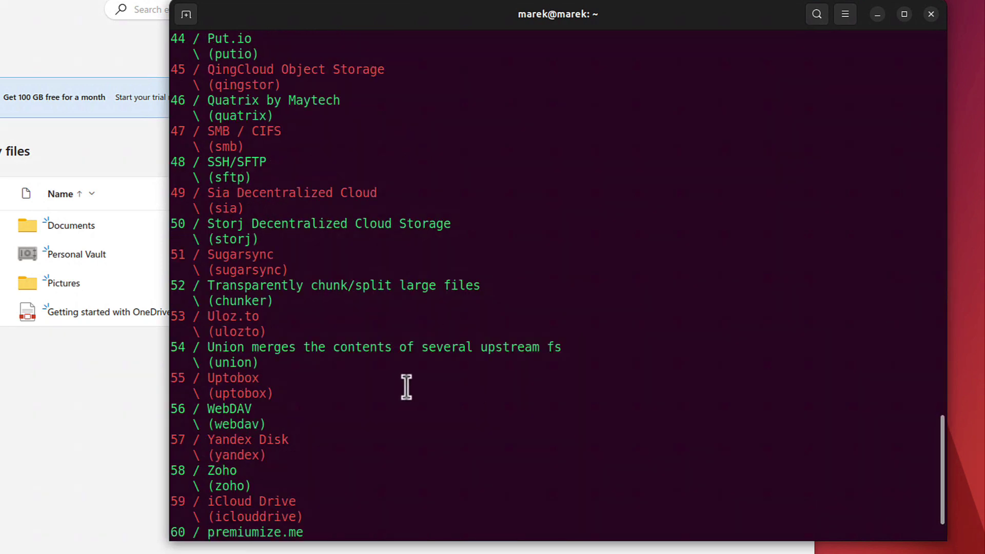
scroll(394, 369, "up", 4)
scroll(394, 369, "up", 1)
left_click_drag(281, 54, 169, 48)
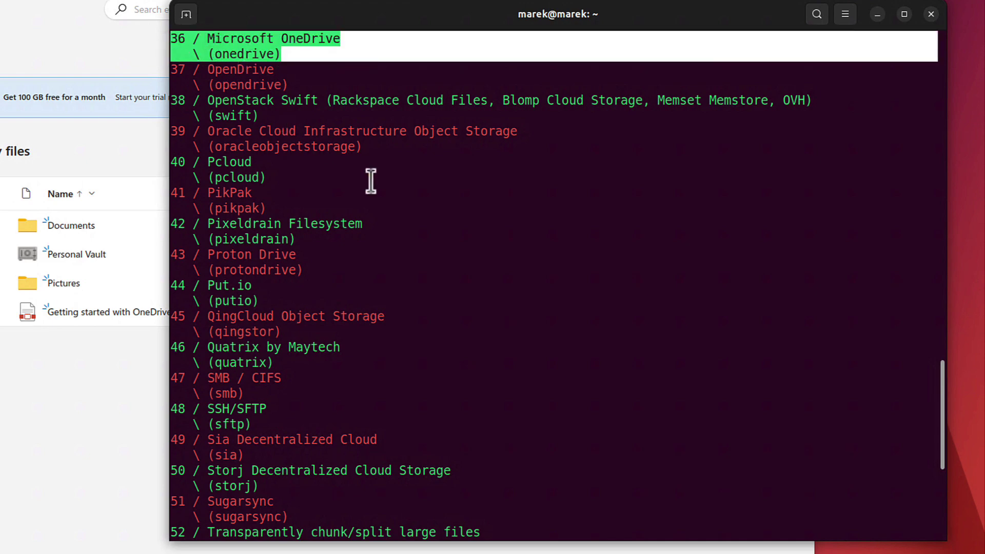
scroll(485, 239, "down", 5)
type("3")
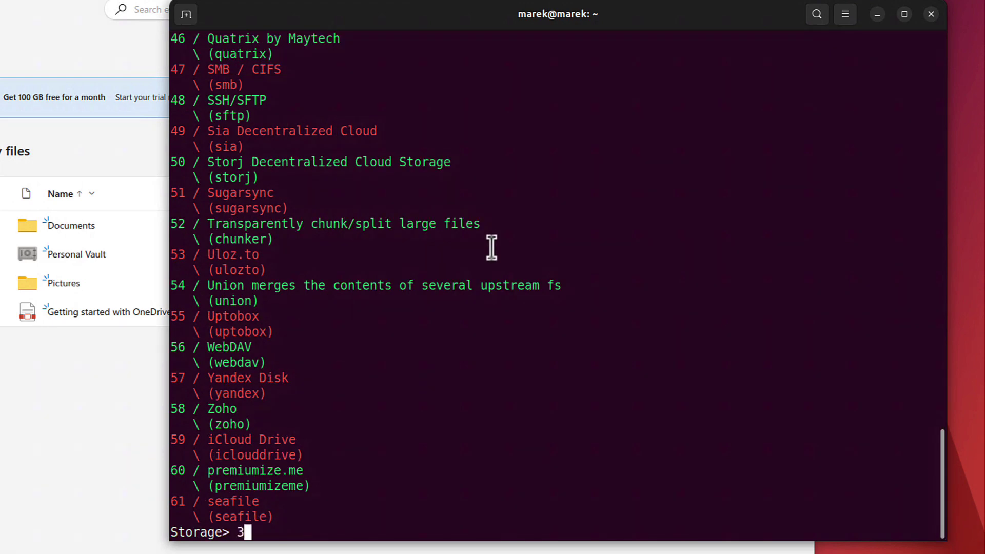
type("6")
key("Return")
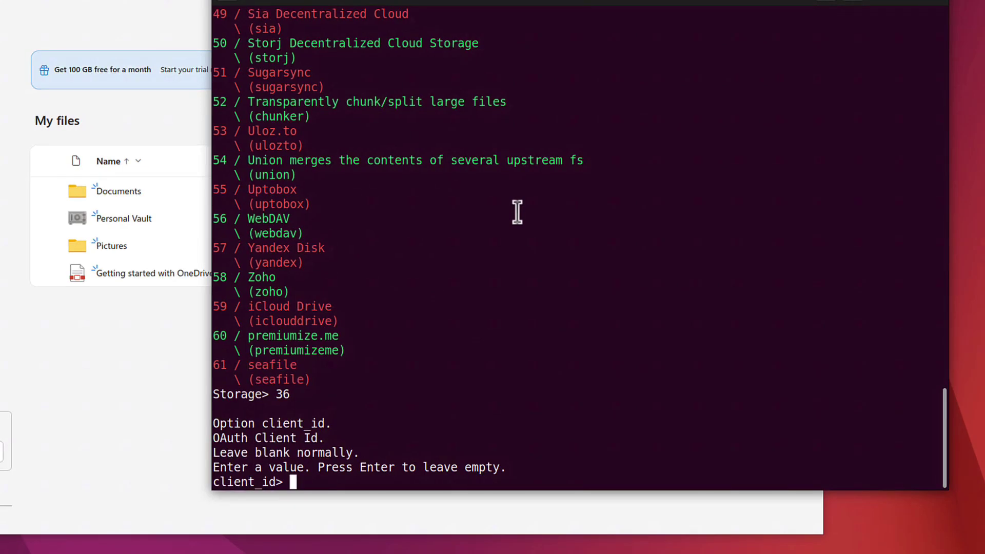
Step: Leave client ID and secret blank and choose the Microsoft Cloud Global region
key("Return")
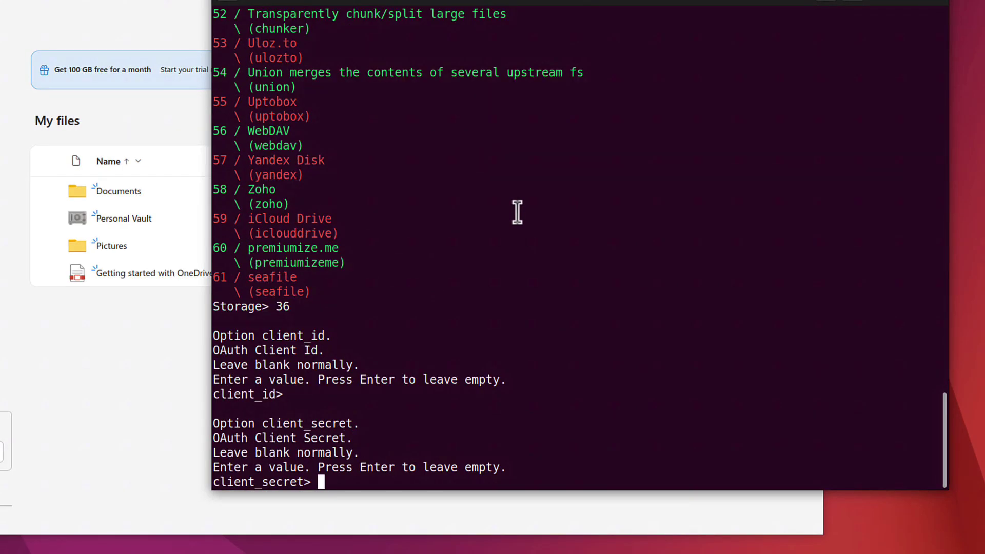
key("Return")
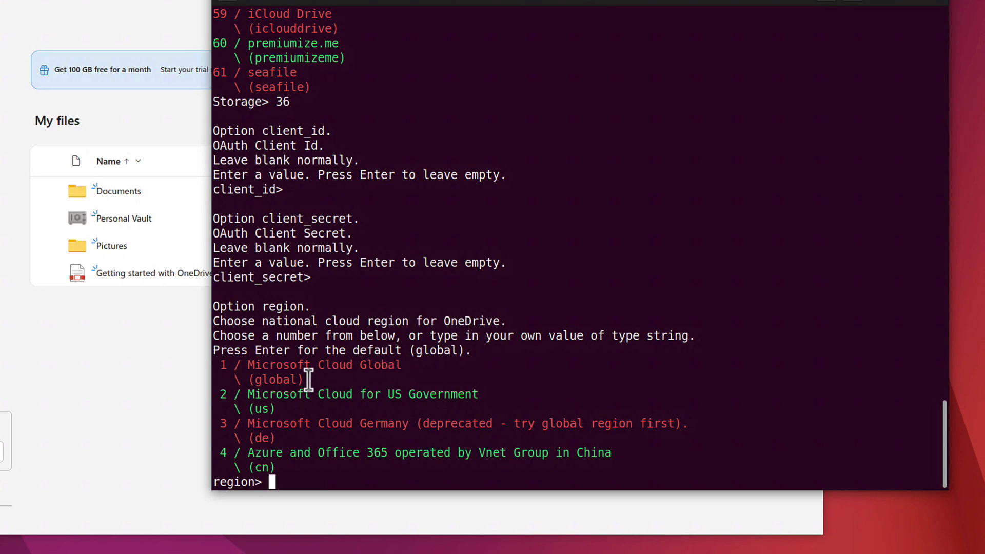
left_click_drag(305, 378, 265, 374)
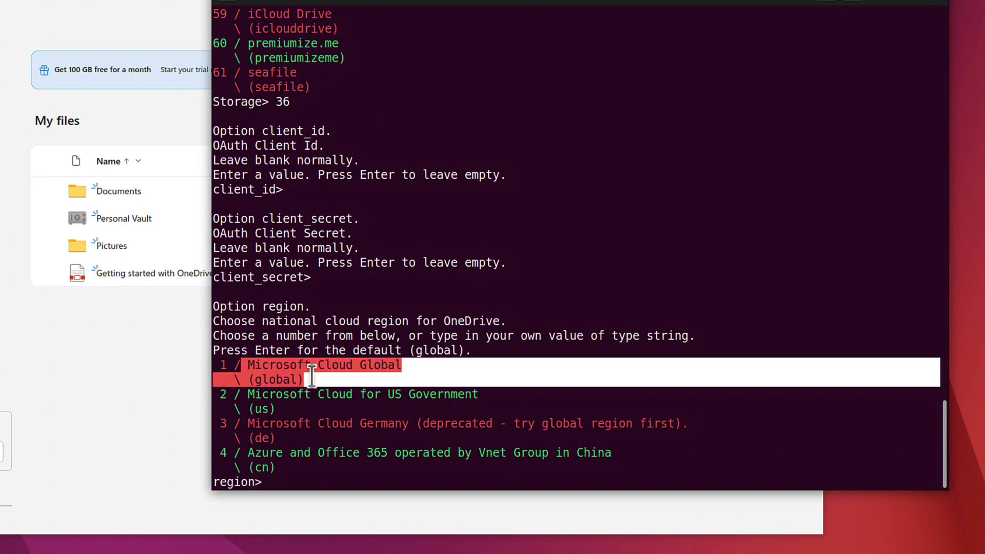
left_click(375, 398)
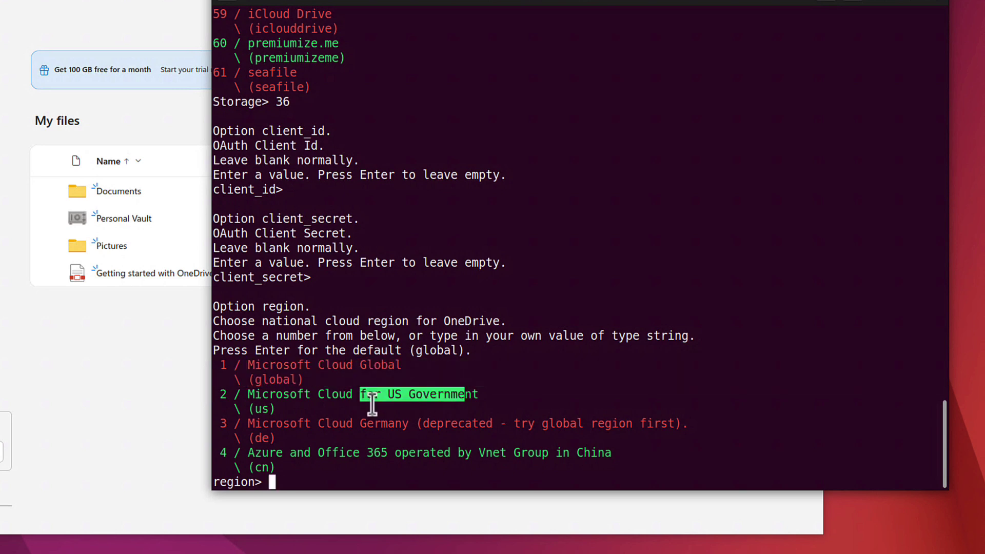
left_click_drag(206, 363, 324, 380)
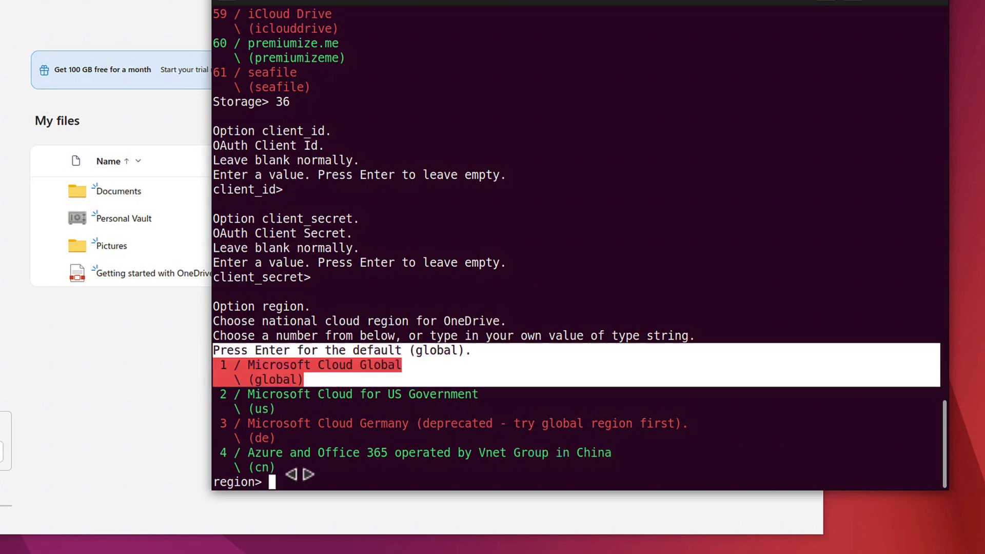
left_click(316, 485)
type("1")
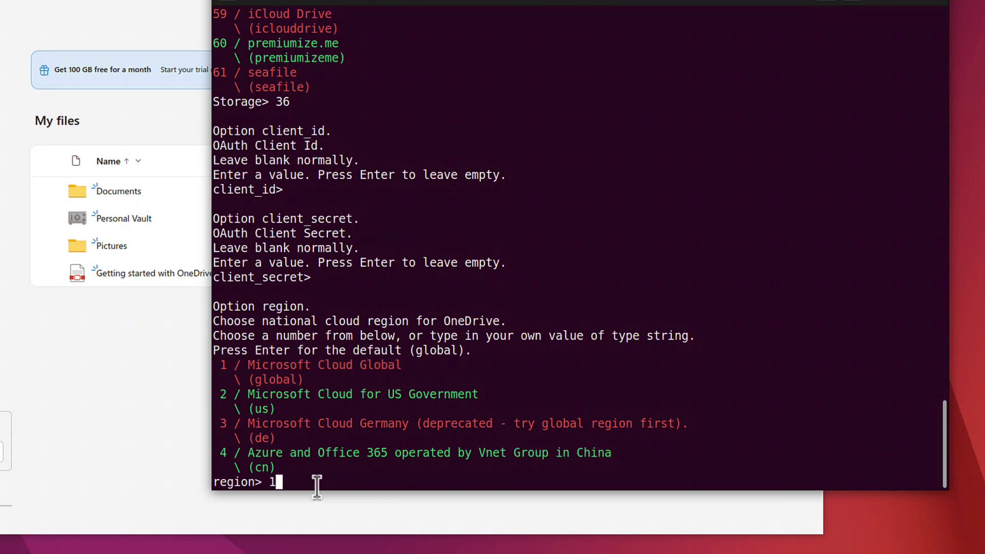
key("Return")
Step: Leave the tenant empty, skip advanced config, and review the default yes answer
left_click_drag(314, 409, 260, 409)
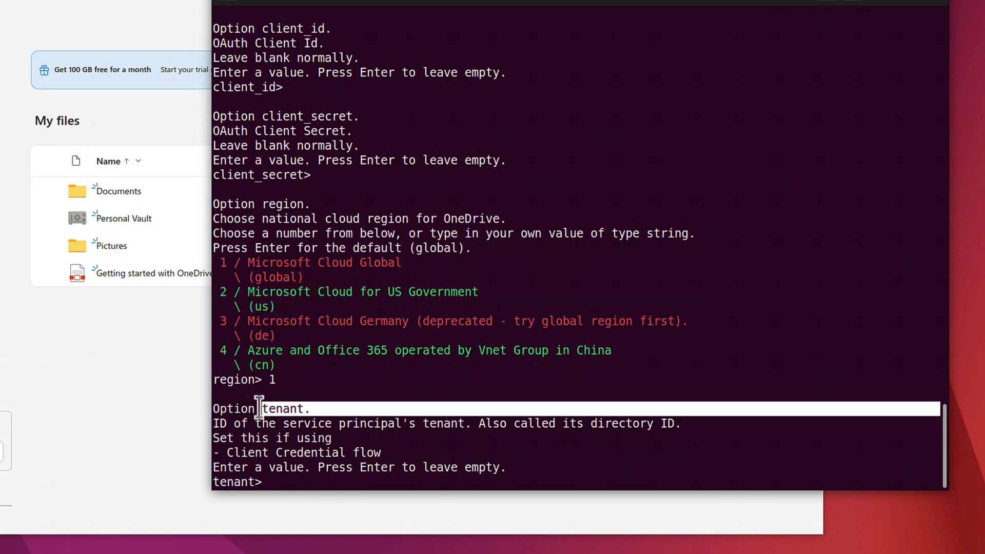
left_click_drag(282, 453, 216, 423)
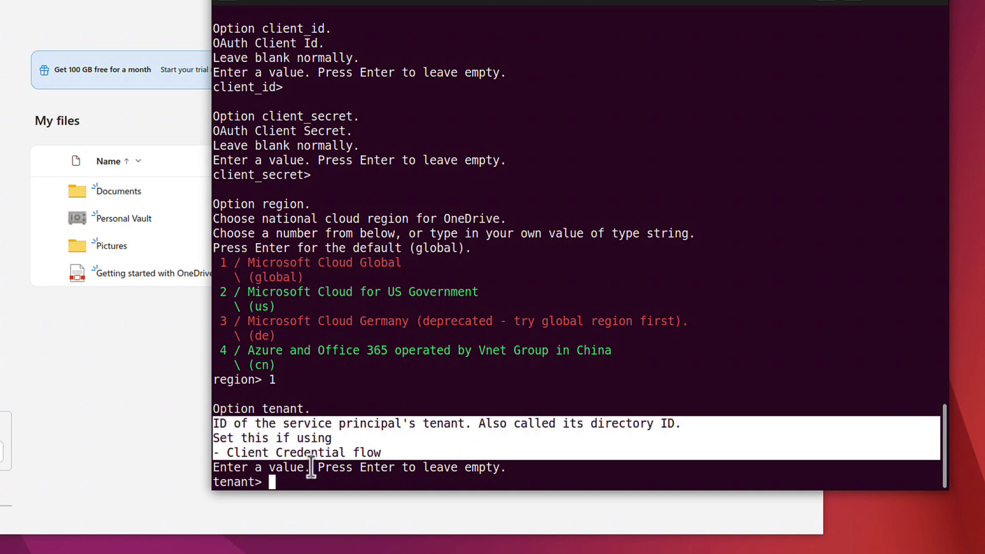
left_click(339, 471)
left_click_drag(493, 467, 346, 470)
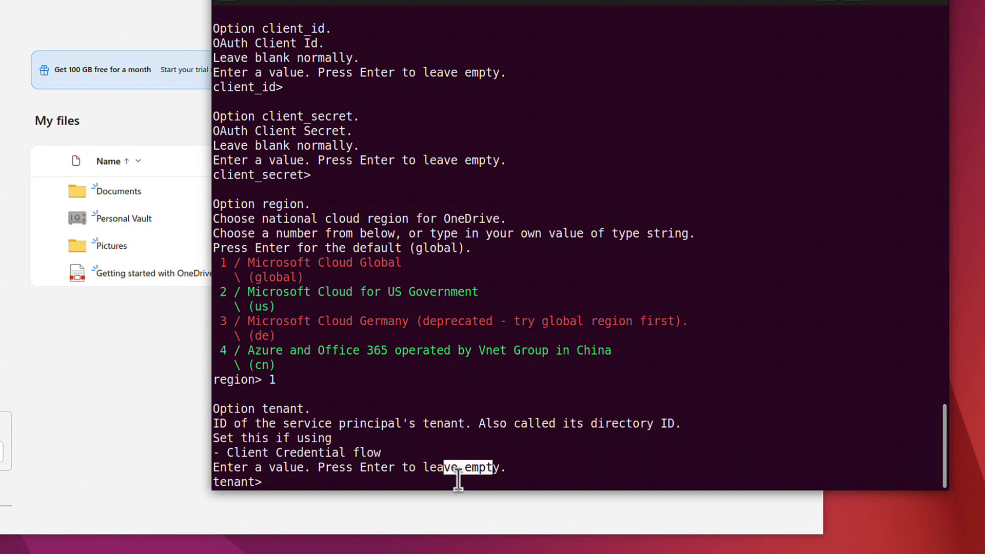
left_click(510, 475)
key("Return")
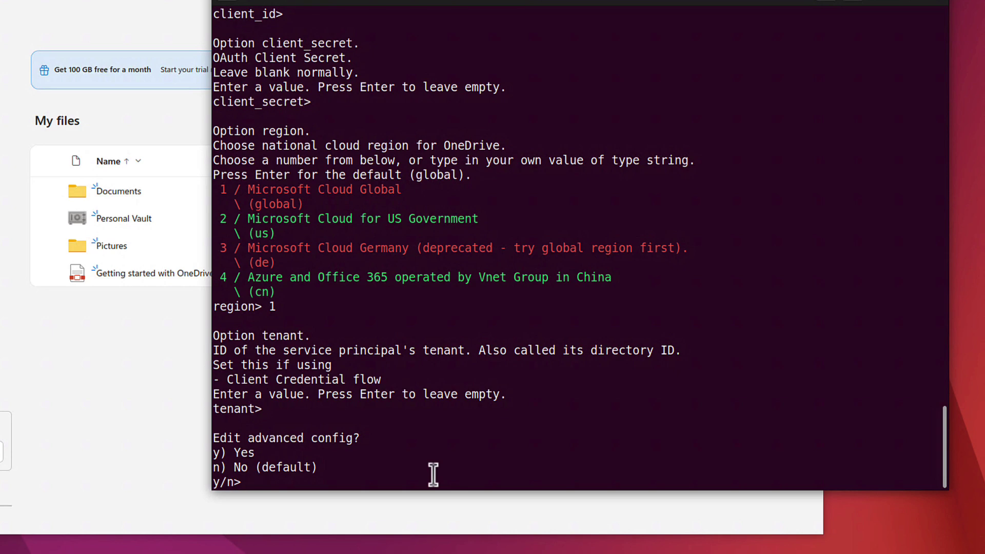
key("Return")
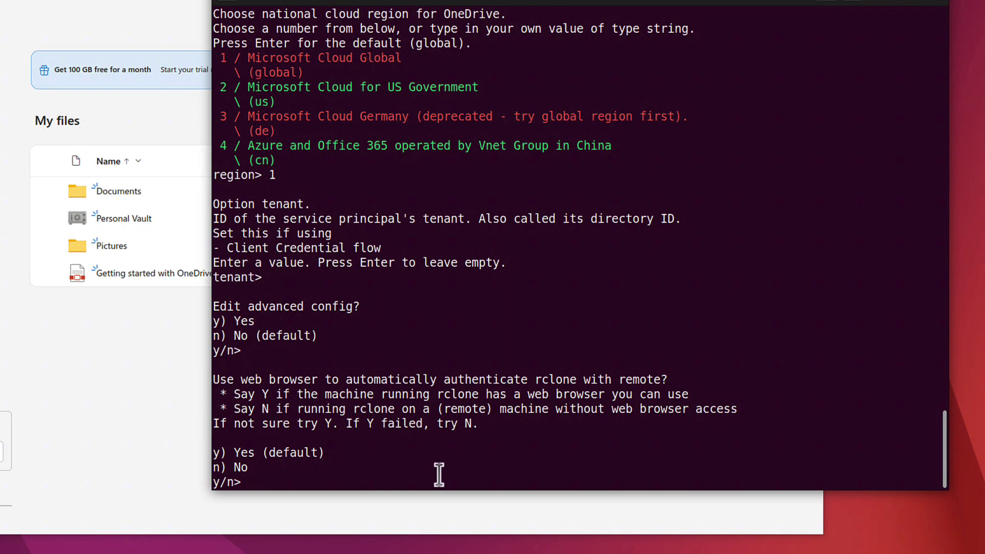
left_click_drag(334, 457, 282, 473)
left_click(285, 479)
Step: Accept browser authentication, approve rclone's Microsoft sign-in, and return to the terminal
key("Return")
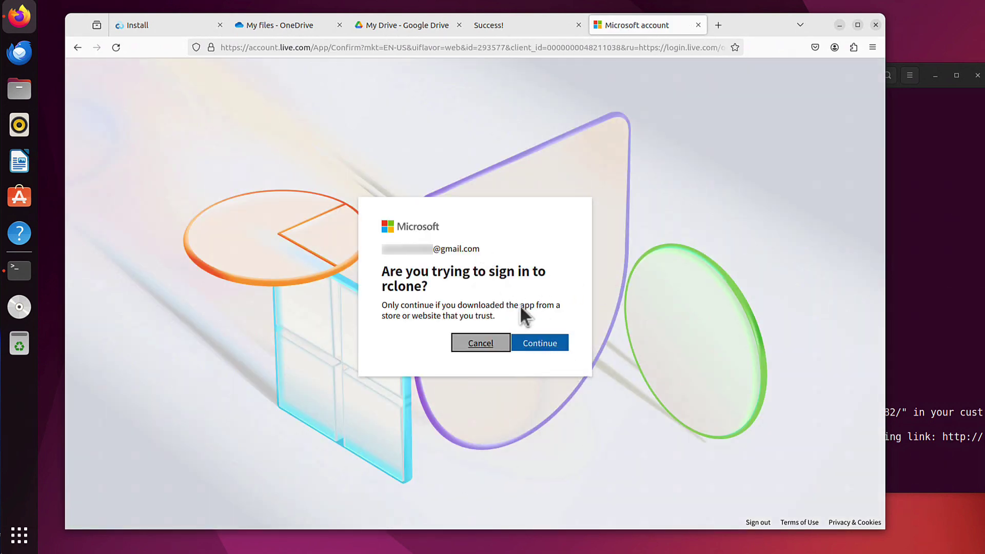
left_click(544, 344)
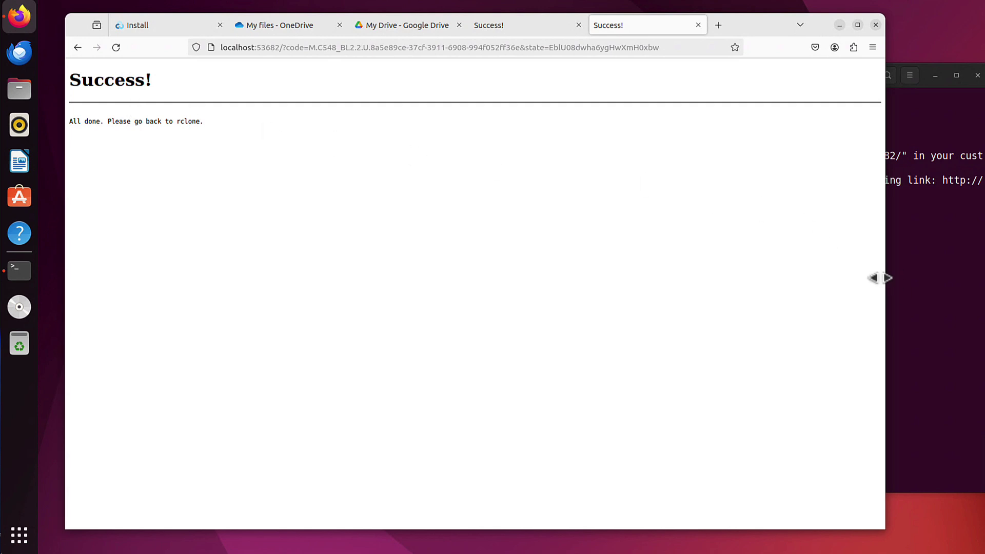
left_click(900, 279)
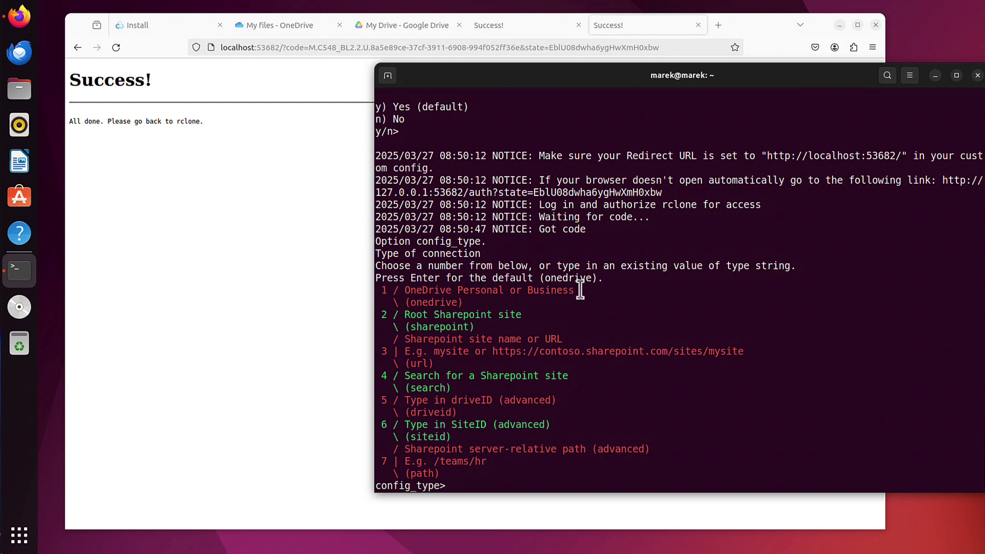
Step: Review the OneDrive Personal or Business option at the config_type prompt
mouse_move(548, 290)
left_mouse_down()
mouse_move(475, 290)
mouse_move(400, 303)
mouse_move(387, 316)
left_mouse_up()
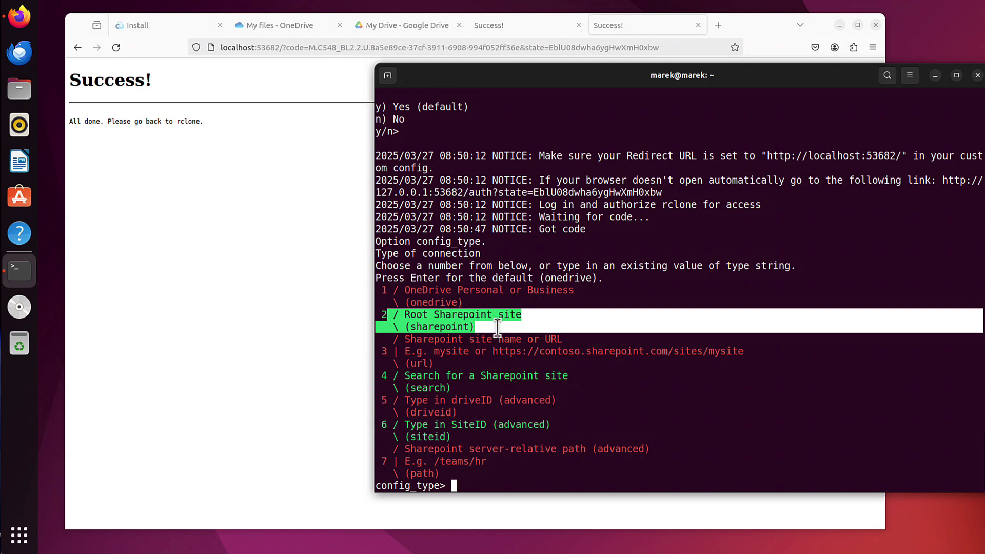
left_click_drag(464, 301, 380, 295)
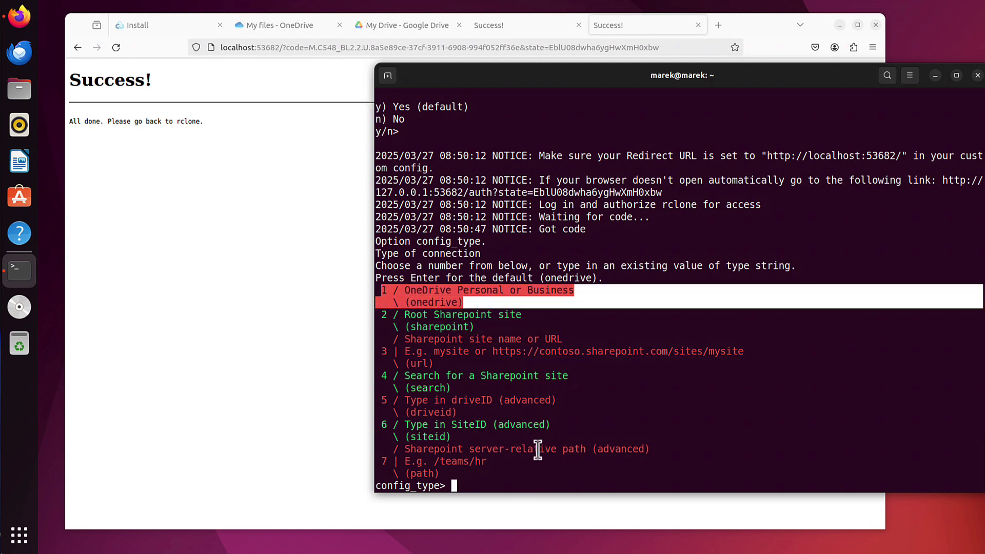
left_click(532, 479)
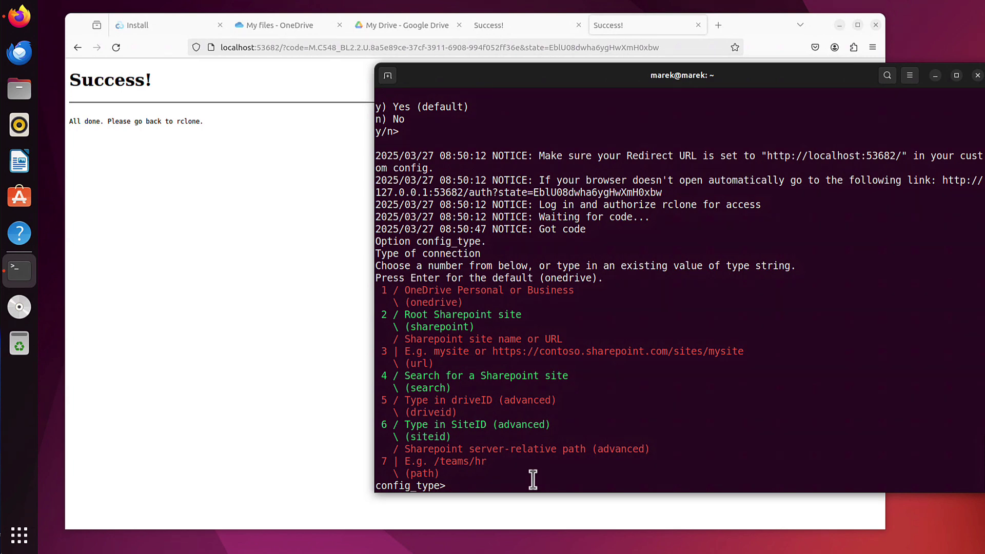
type("1")
Step: Choose OneDrive Personal or Business and select the personal OneDrive drive
key("Return")
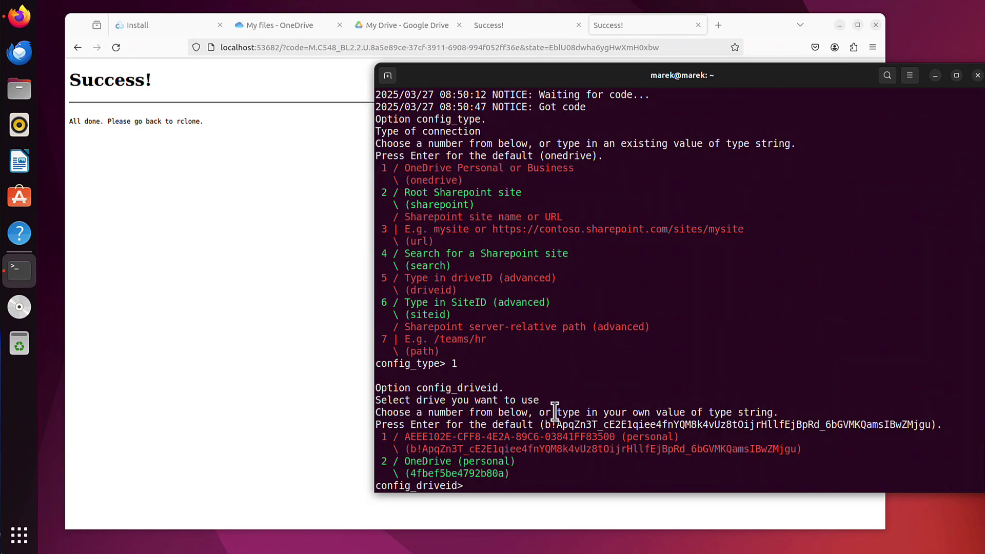
left_click_drag(679, 437, 411, 436)
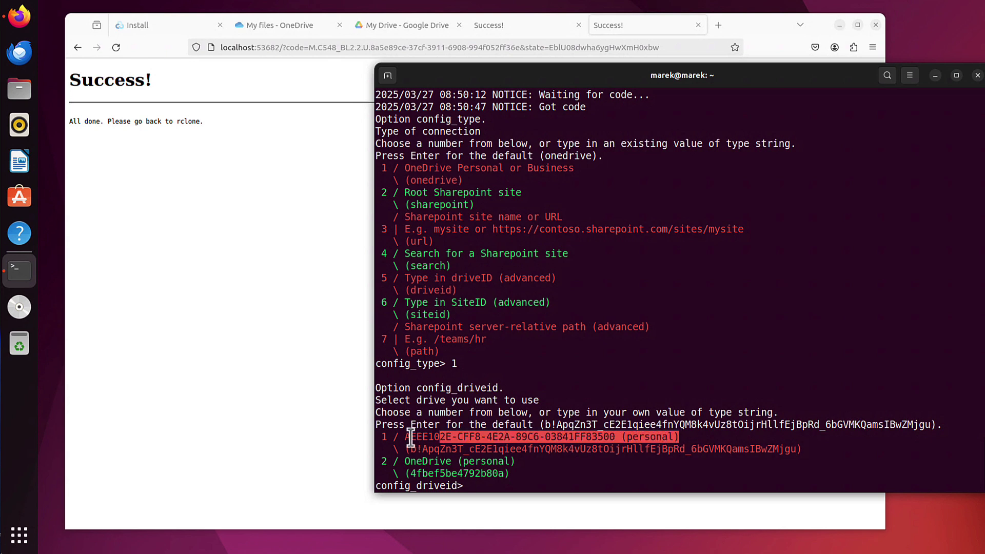
left_click_drag(526, 461, 404, 462)
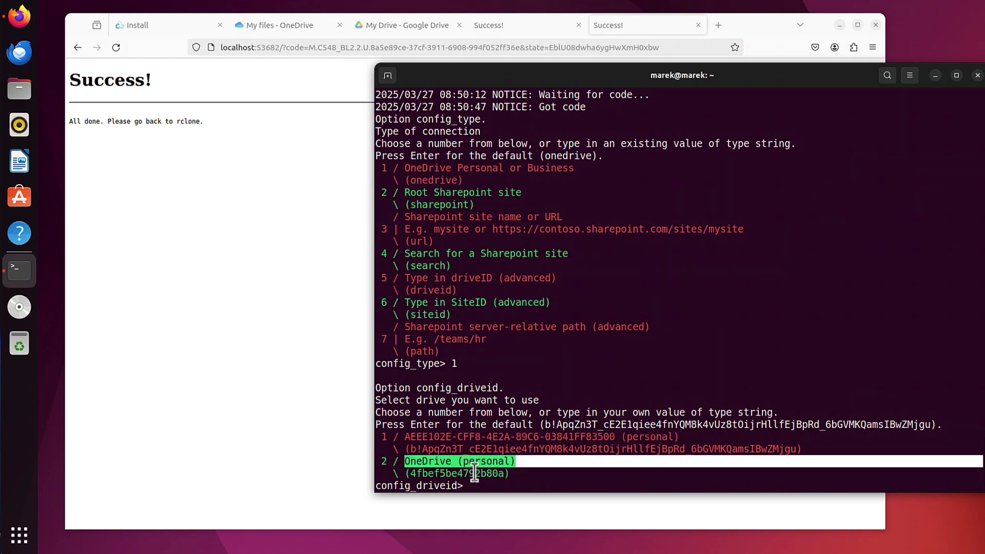
left_click(492, 488)
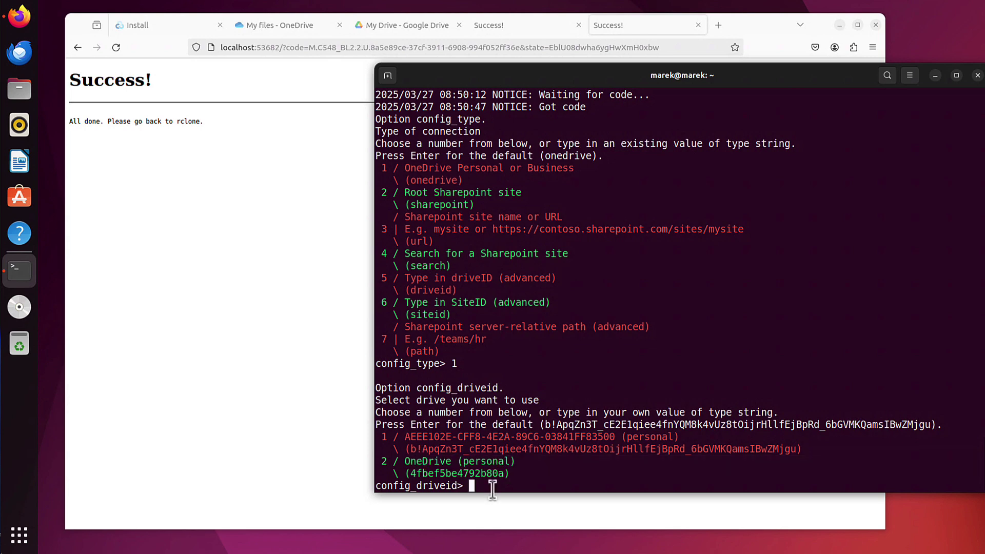
type("2")
key("Return")
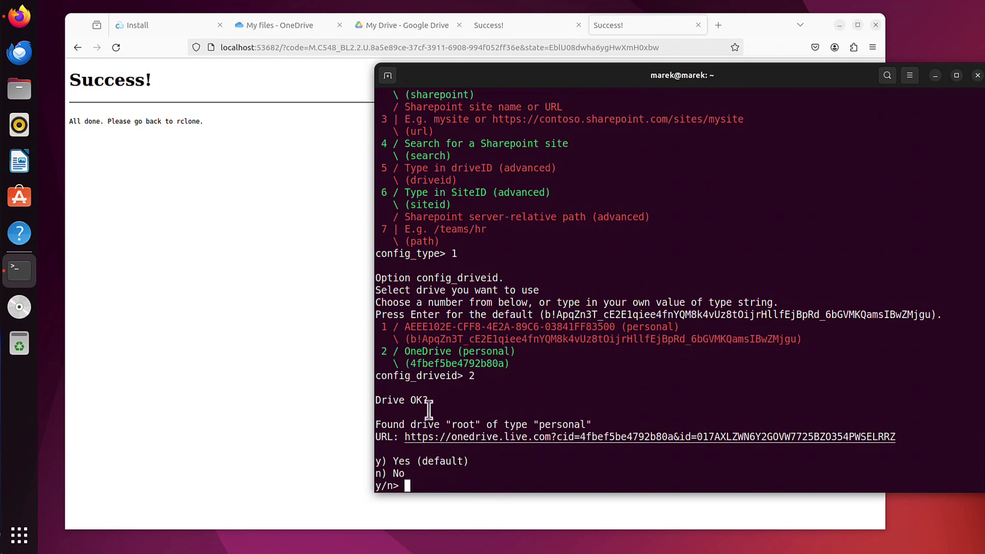
Step: Confirm the found drive is correct and keep the marekonedrive remote
left_click_drag(429, 400, 400, 400)
left_click(498, 478)
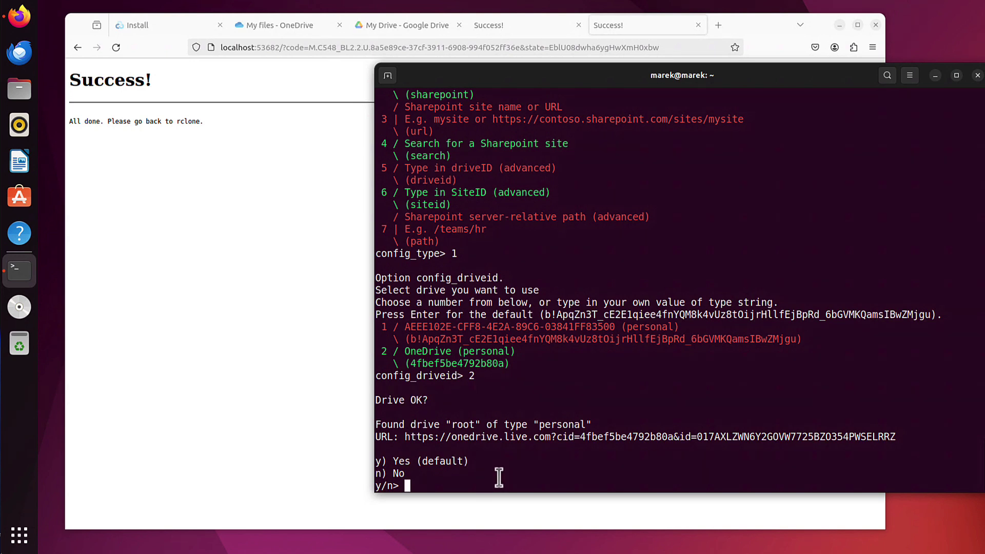
key("Return")
left_click_drag(567, 436, 399, 436)
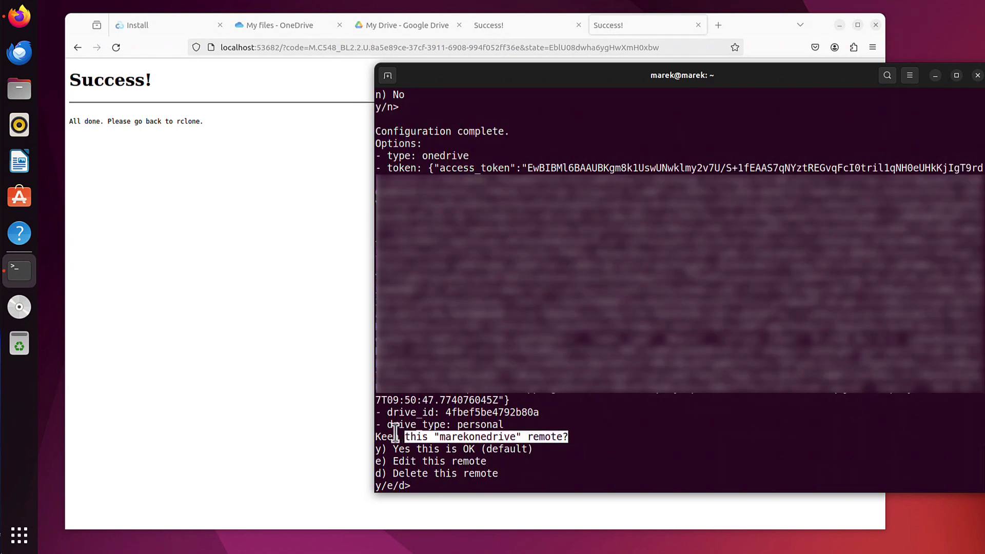
left_click(519, 473)
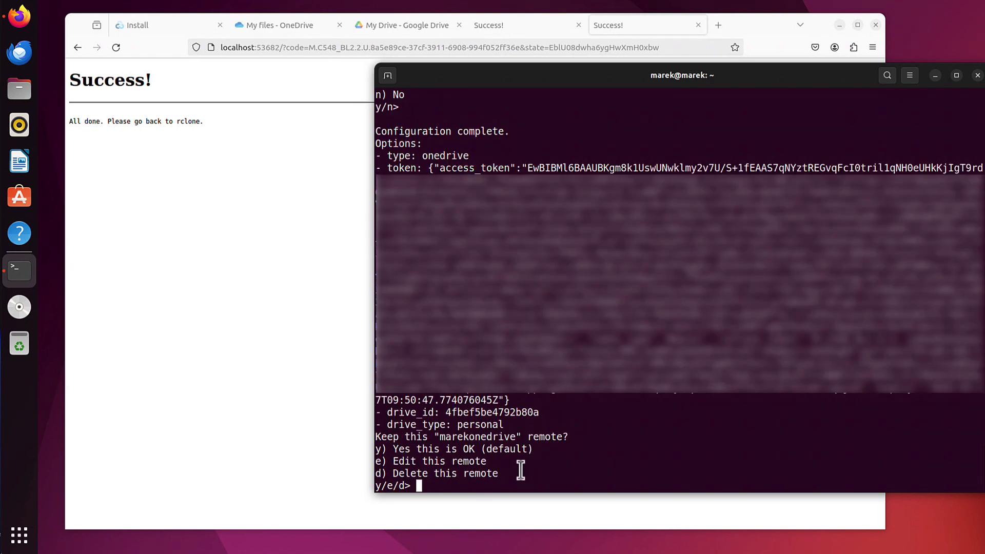
left_click_drag(535, 448, 386, 448)
left_click(499, 486)
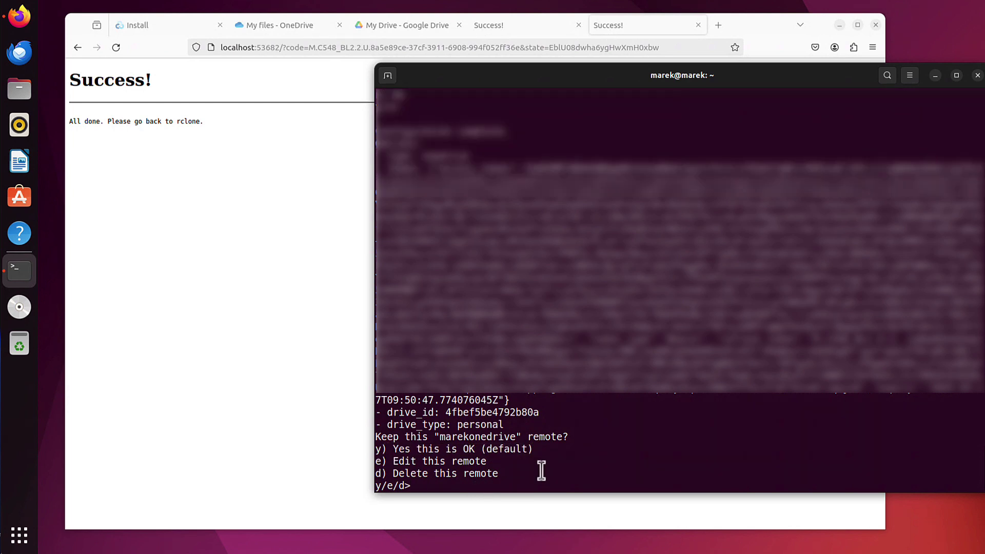
key("Return")
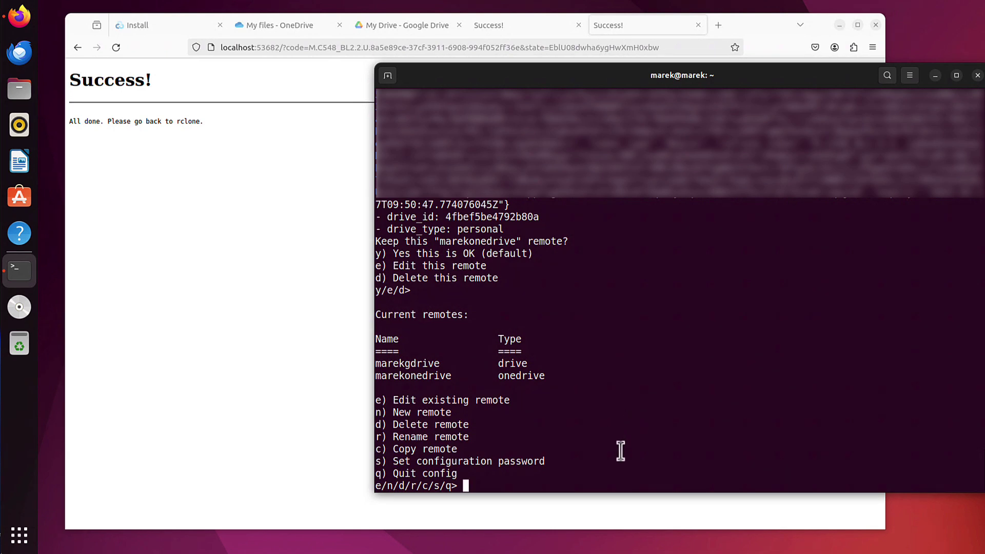
Step: Check marekonedrive in the remotes list beside marekgdrive, then quit config
left_click_drag(546, 377, 377, 347)
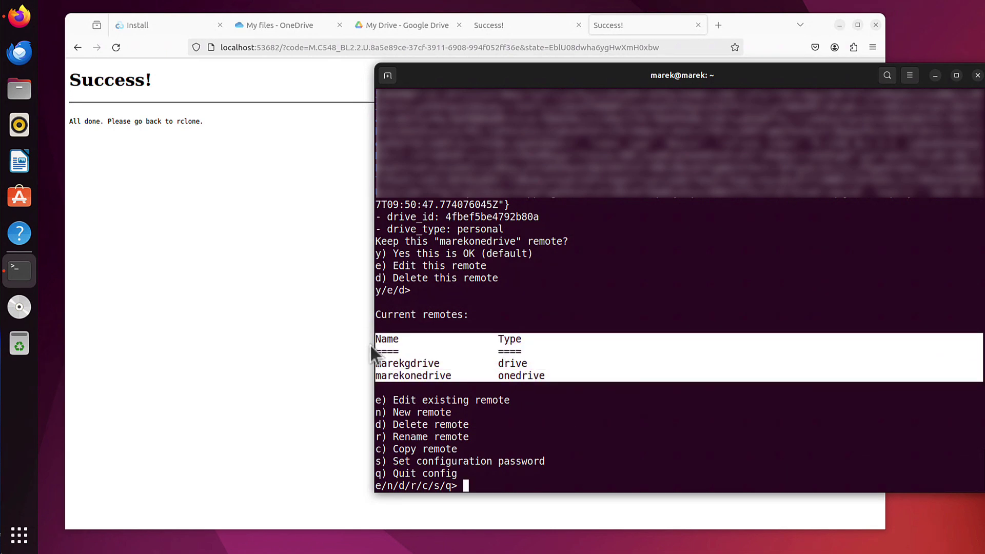
left_click(439, 364)
left_click_drag(439, 363, 377, 347)
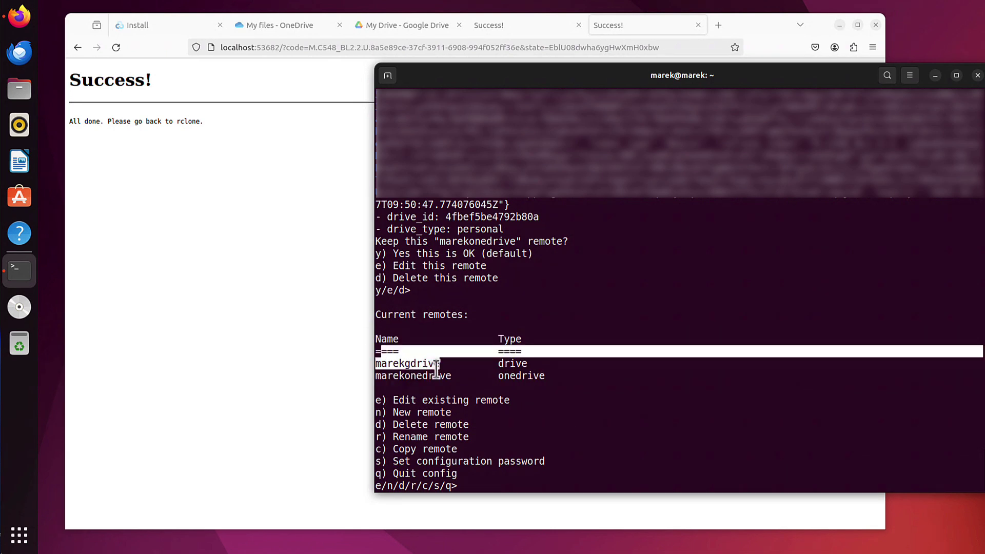
double_click(376, 376)
left_click(542, 482)
type("q")
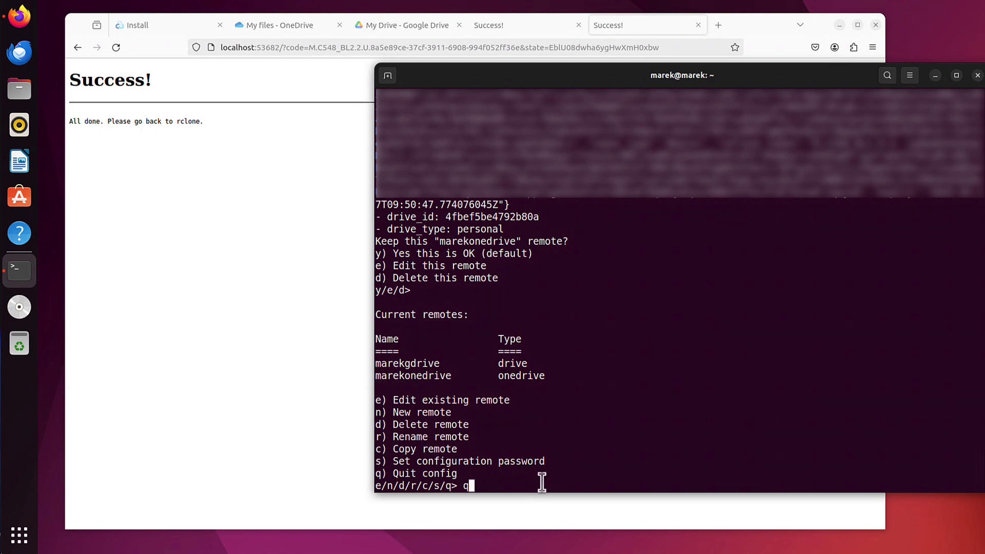
key("Return")
type("ar")
Step: Clear the terminal, check OneDrive's My files folder, and return to the terminal
key("Return")
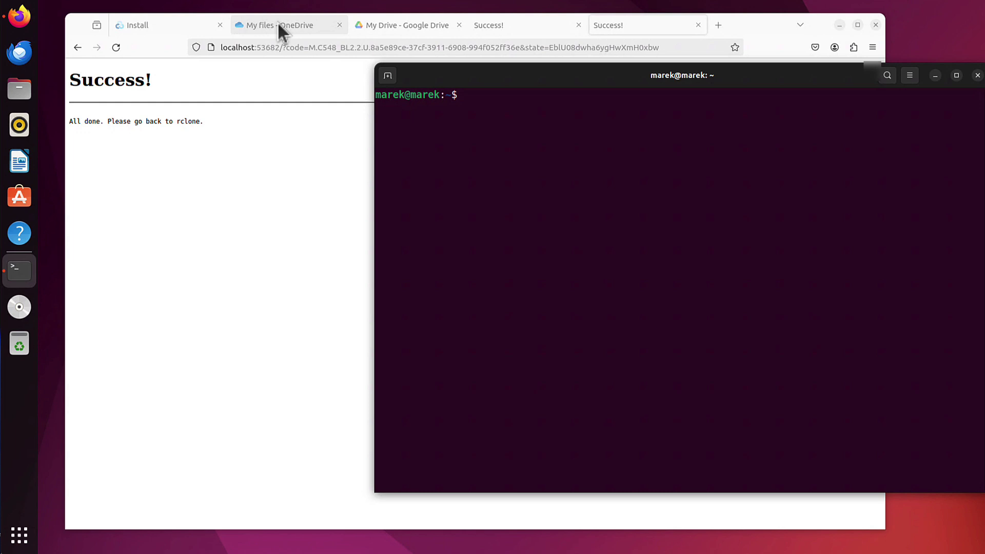
left_click(279, 31)
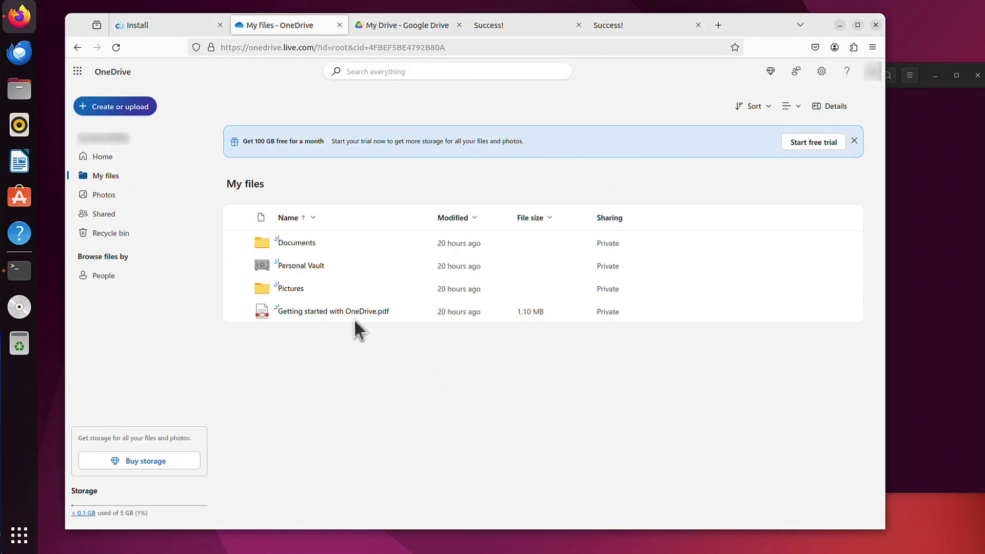
mouse_move(301, 265)
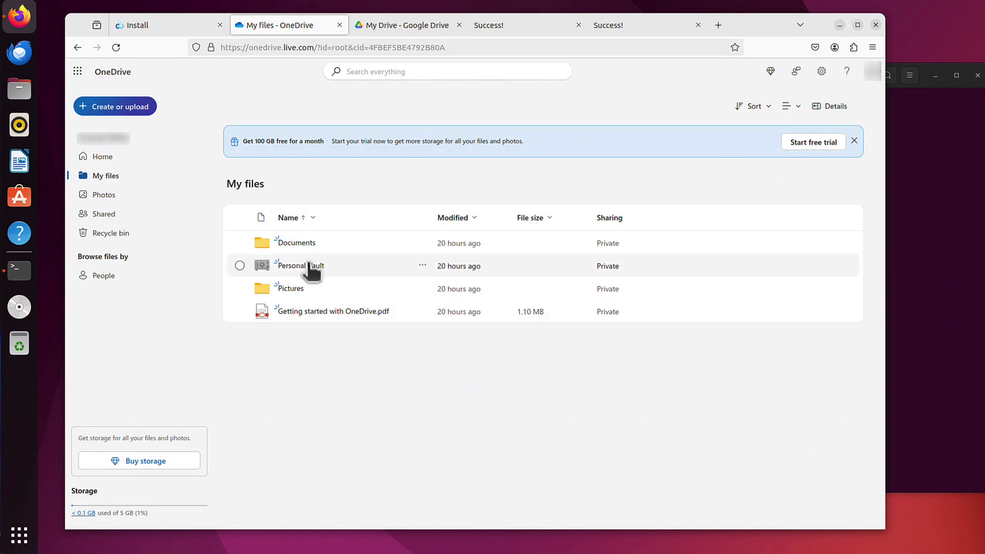
left_click(914, 247)
type("rclone ls marekonedrive")
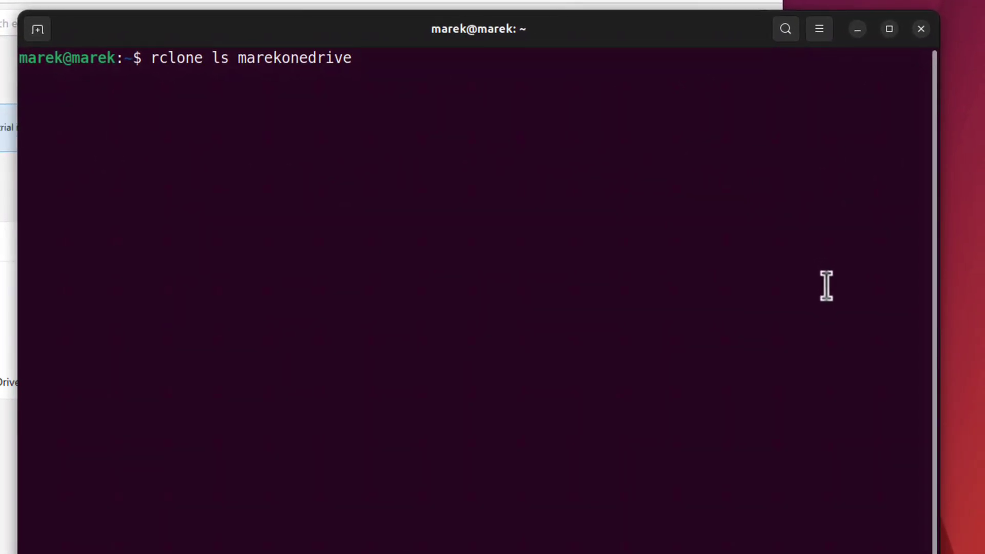
Step: Run rclone ls marekonedrive and read the warning about the missing colon
key("Return")
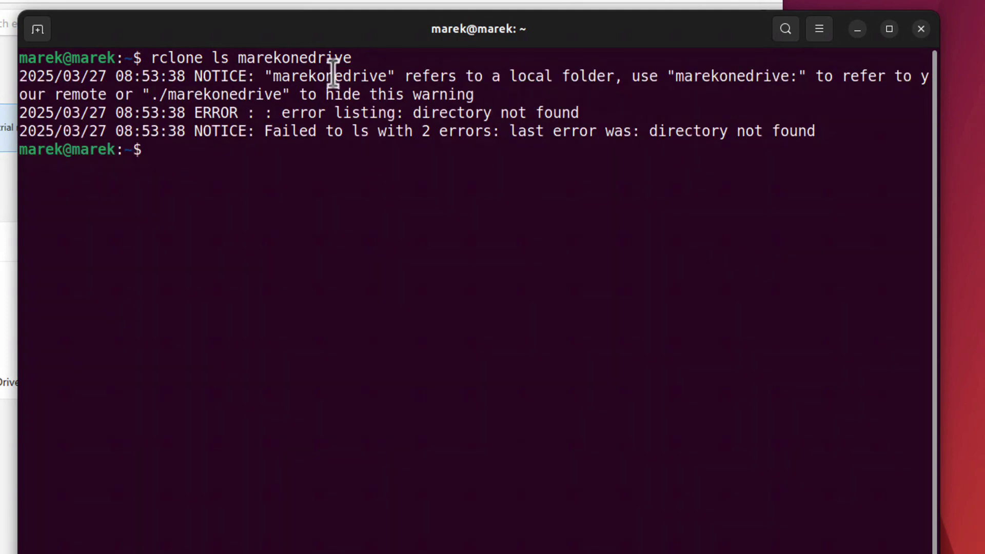
left_click_drag(265, 75, 386, 75)
left_click(547, 76)
left_click_drag(614, 76, 457, 75)
left_click_drag(668, 76, 799, 77)
Step: Rerun as rclone ls marekonedrive: and confirm Getting started with OneDrive.pdf is listed
key("Up")
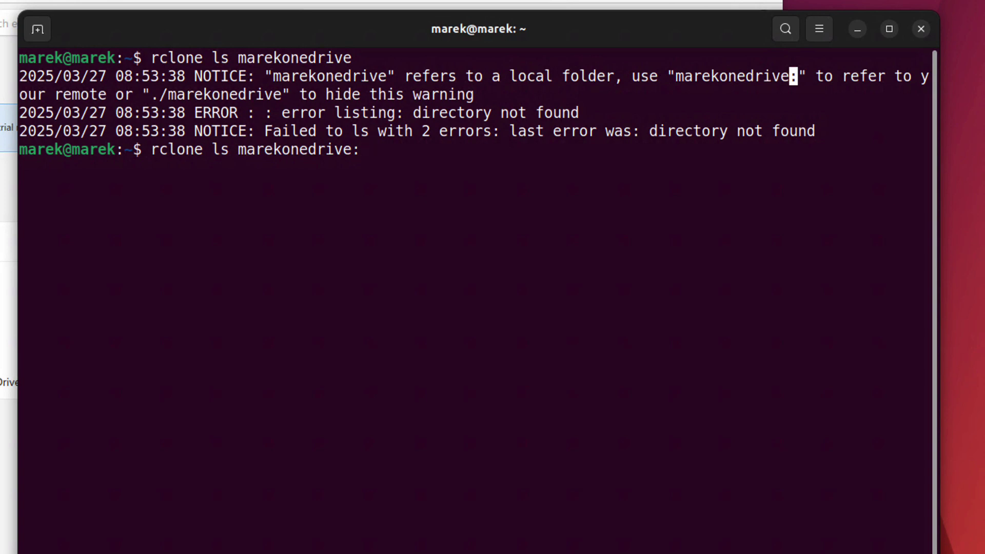
left_click_drag(247, 149, 352, 149)
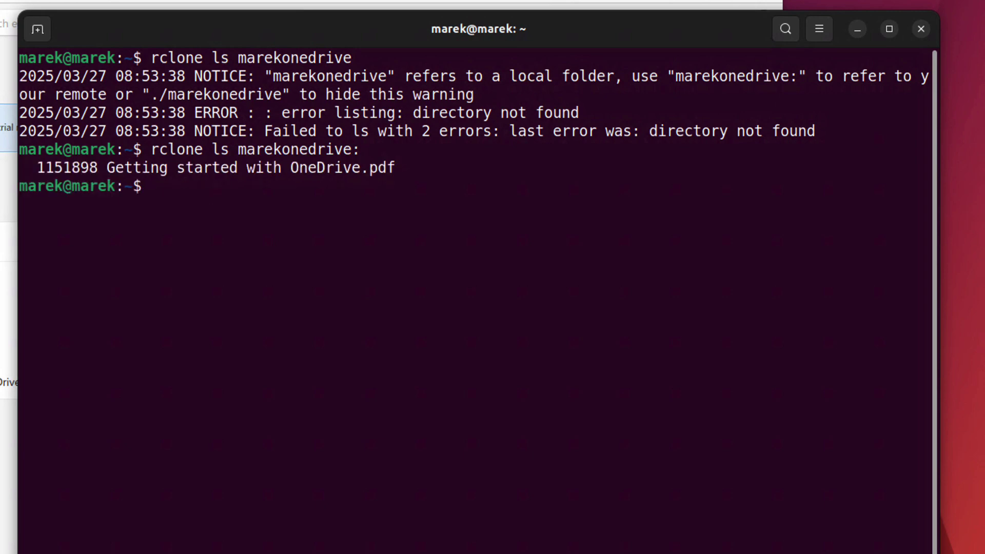
left_click_drag(923, 167, 114, 167)
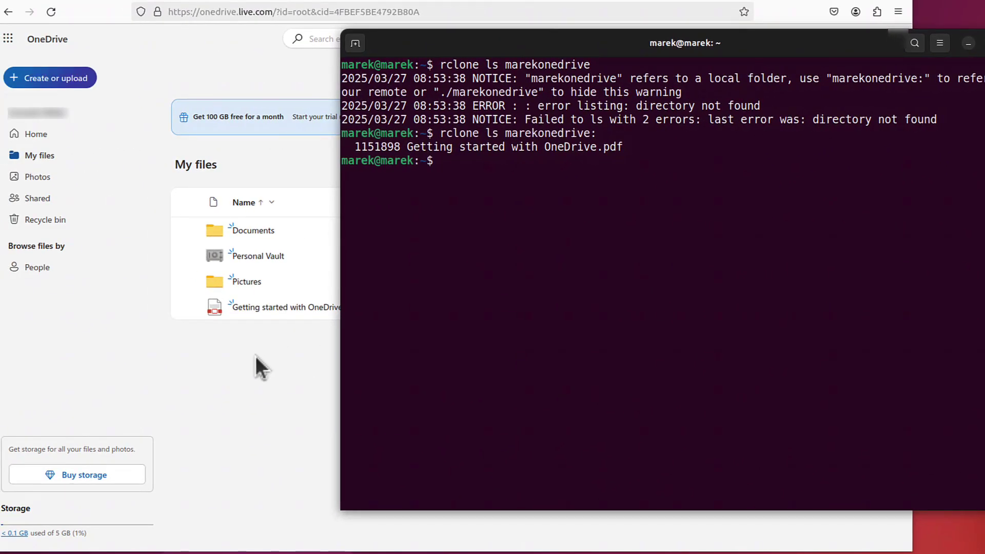
Step: Compare with OneDrive, then run rclone lsd marekonedrive: showing Documents and Pictures
left_click(278, 346)
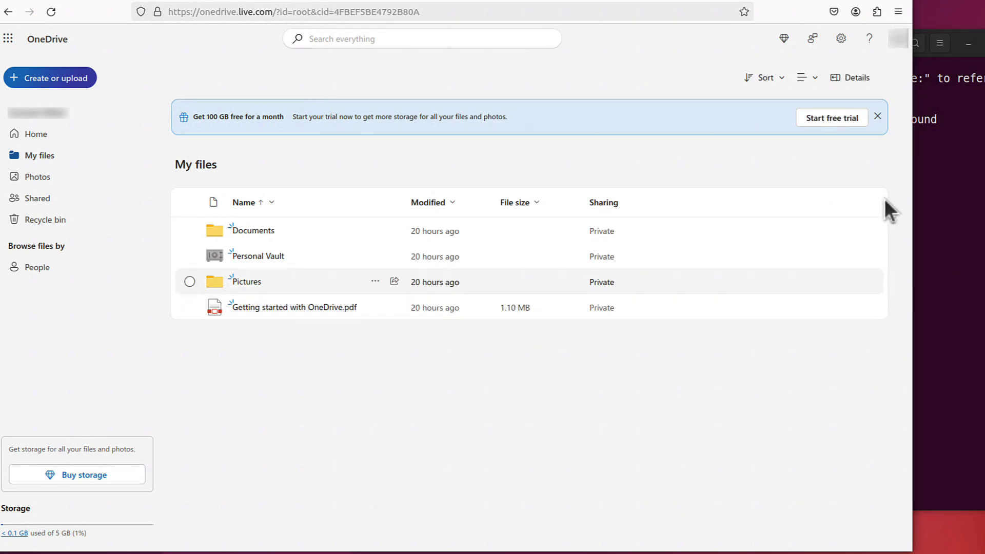
left_click(966, 189)
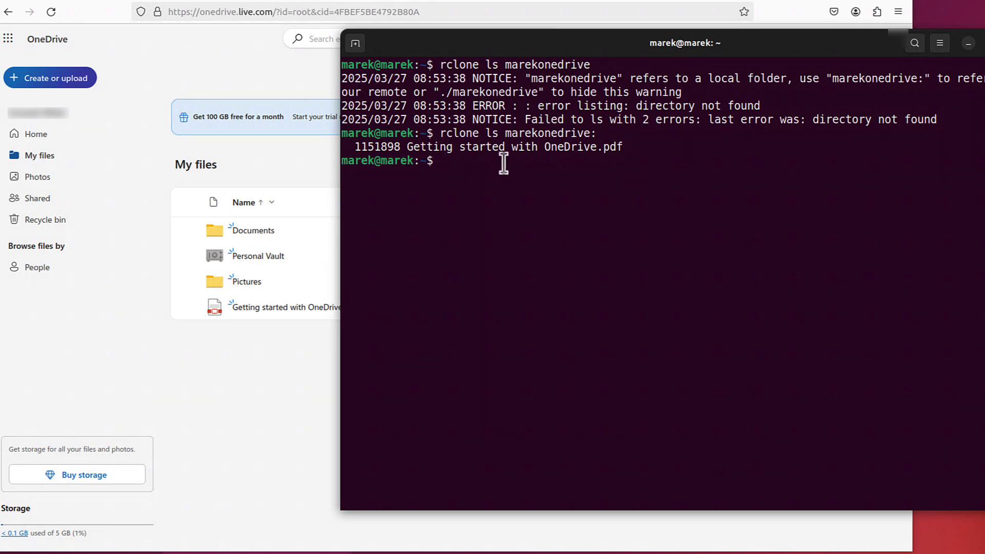
key("Up")
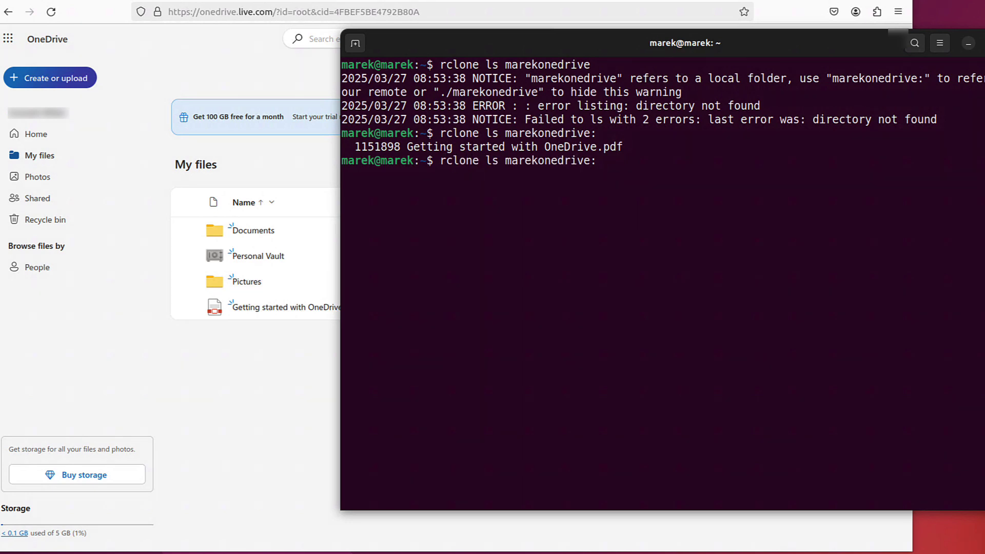
type("d")
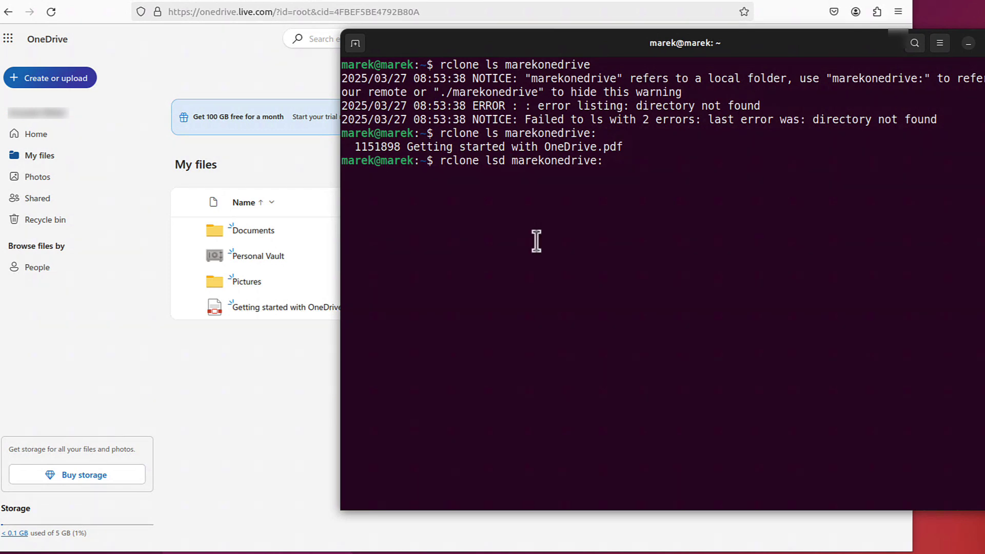
key("Return")
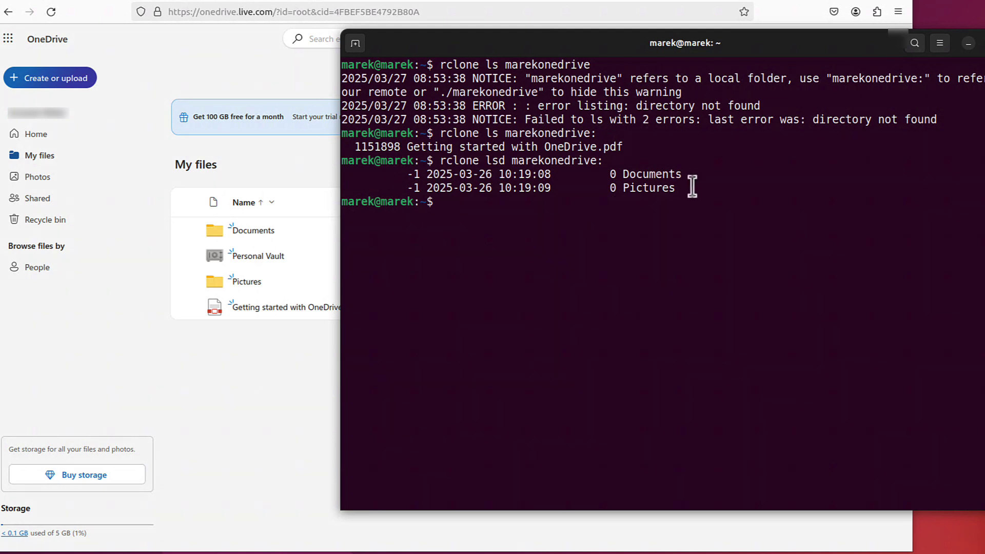
left_click_drag(686, 186, 616, 176)
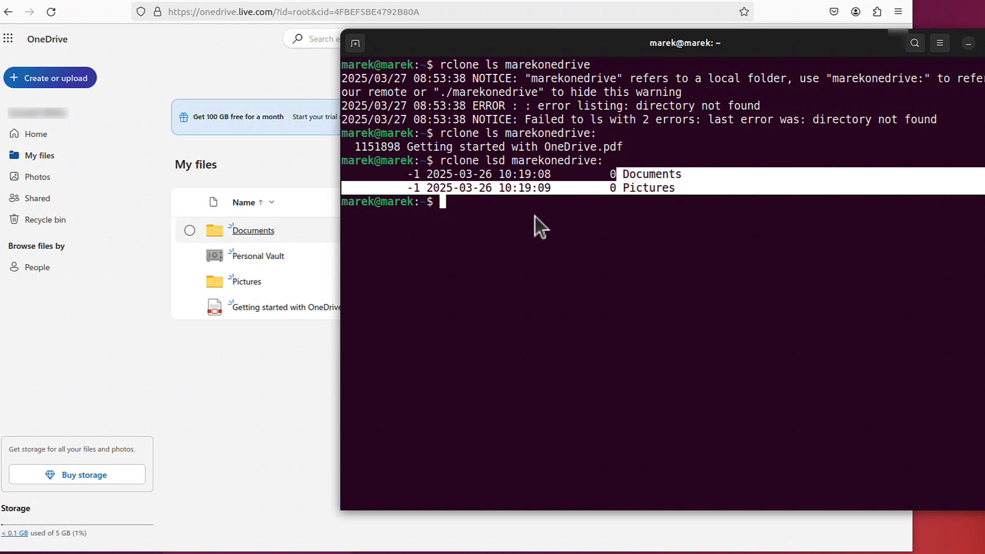
Step: Confirm marekfolder appears in OneDrive, then highlight both remote names in the terminal warning
left_click(554, 202)
type("rclone mkdir marekonedrive:marek")
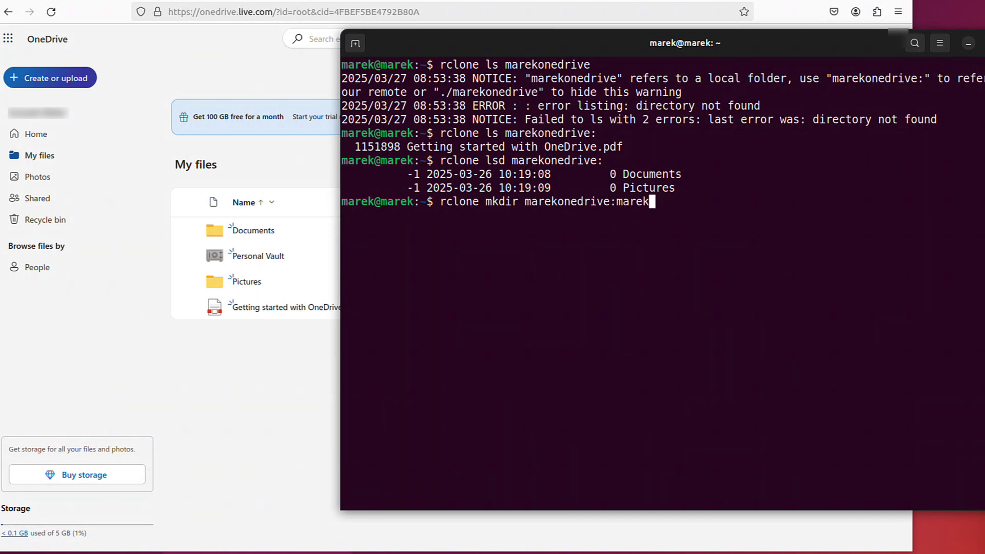
type("folder")
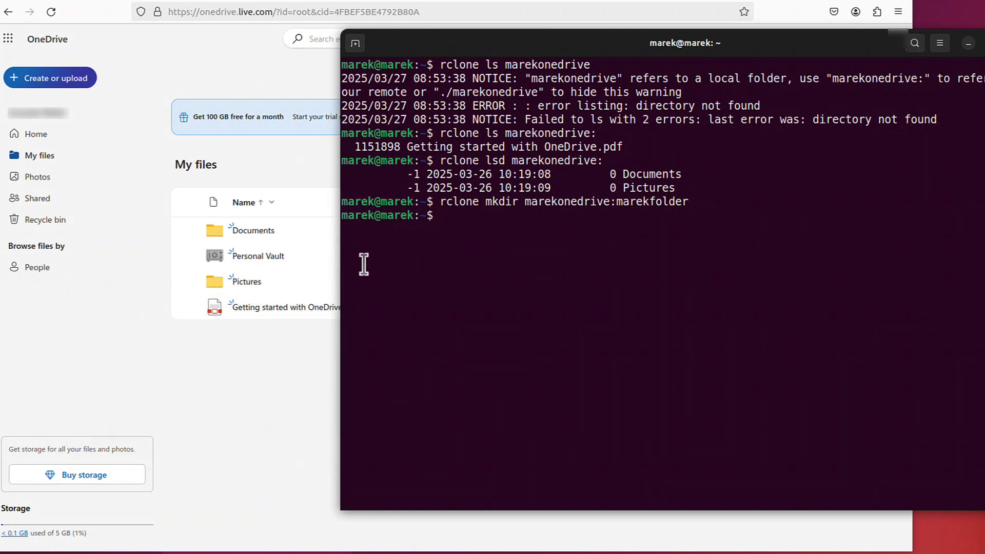
left_click(271, 156)
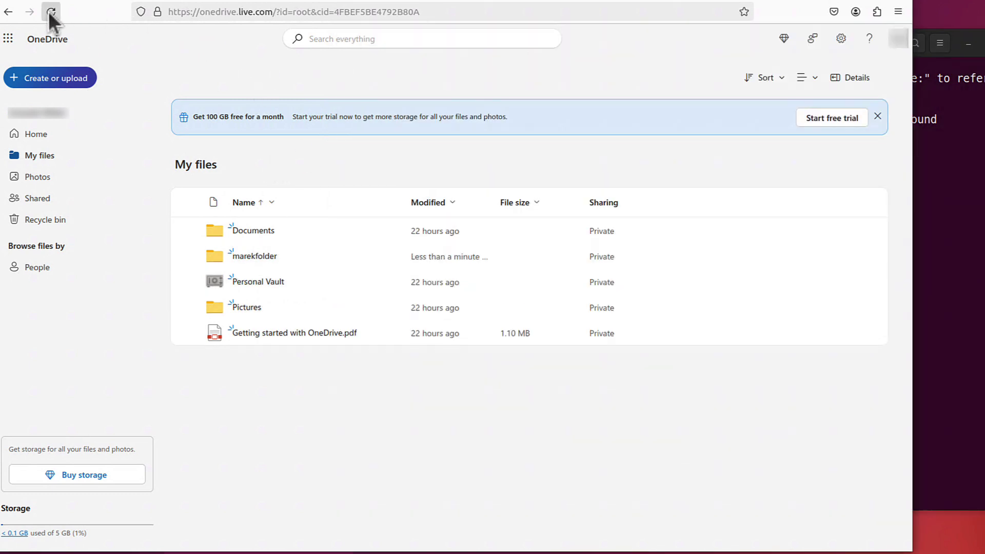
mouse_move(254, 256)
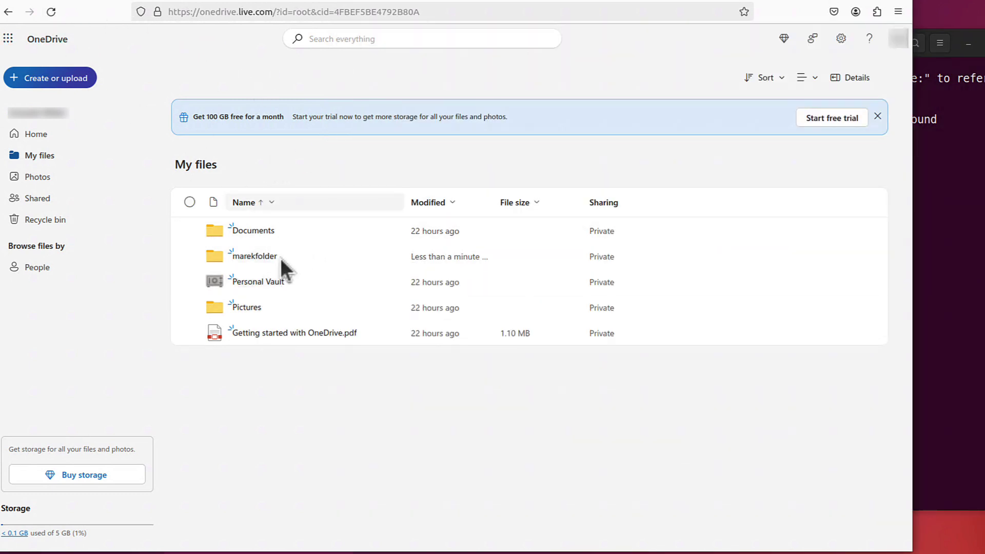
left_click(949, 270)
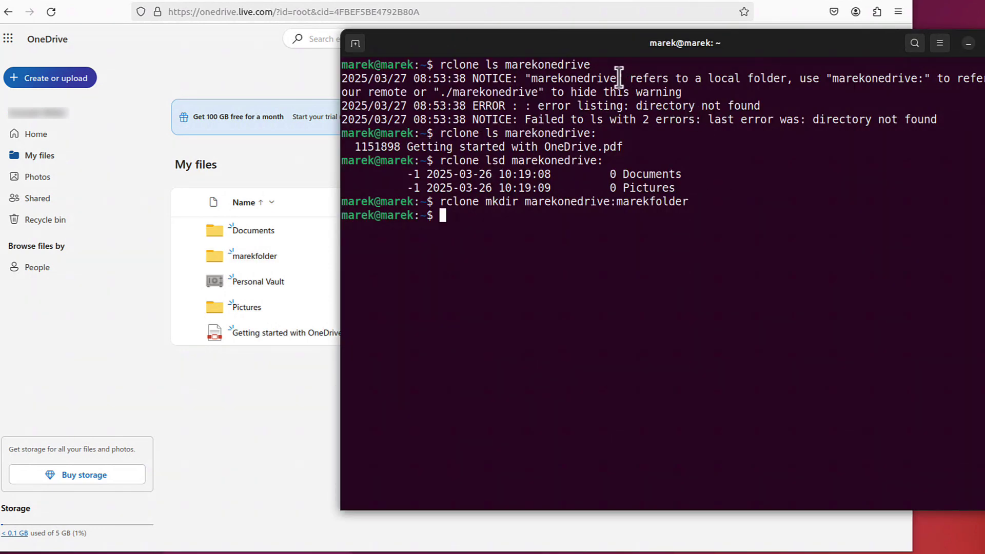
left_click_drag(617, 78, 529, 78)
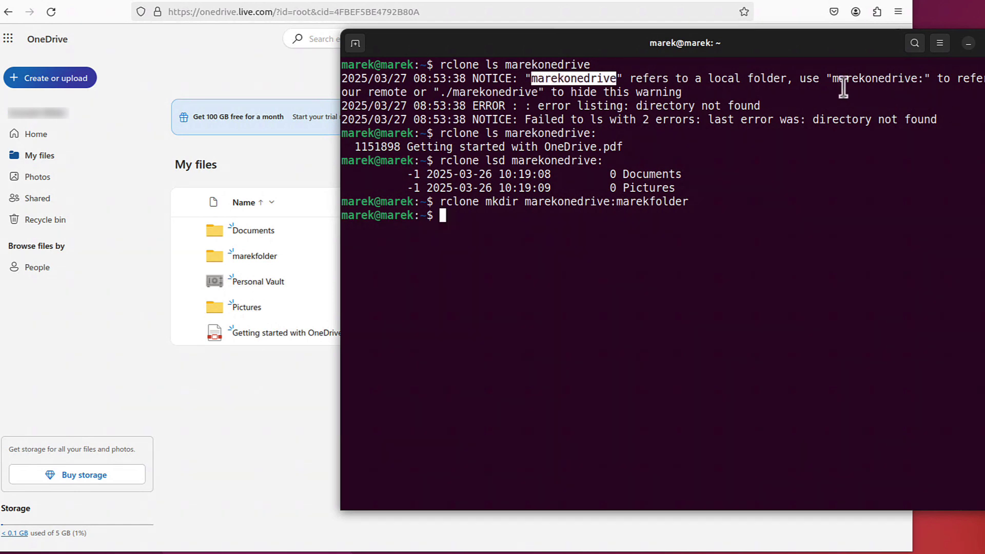
left_click_drag(831, 78, 917, 78)
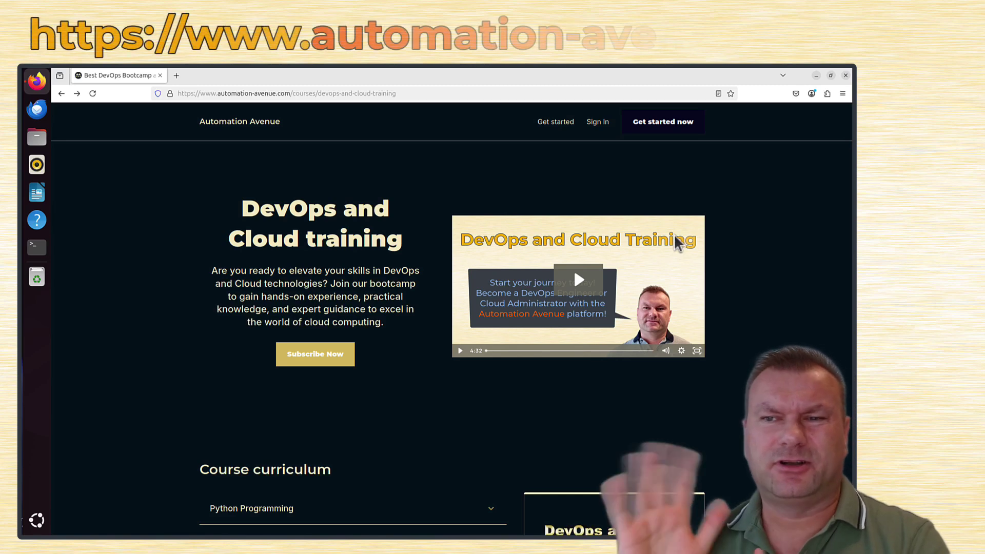
scroll(678, 243, "down", 3)
scroll(677, 244, "down", 2)
scroll(678, 243, "down", 2)
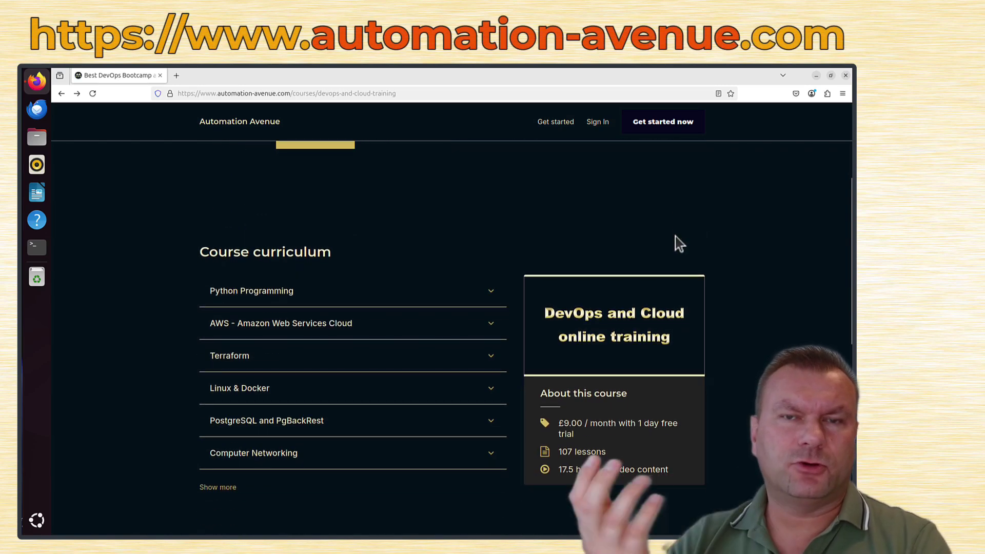
scroll(655, 240, "down", 2)
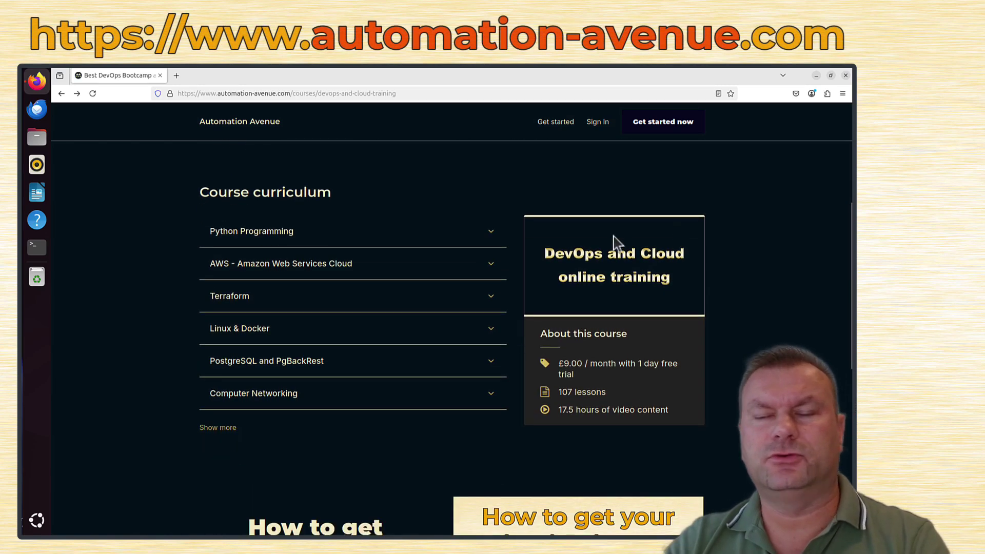
Step: Preview the Python, AWS, Terraform and Linux & Docker lessons, leaving PostgreSQL and PgBackRest expanded
left_click(491, 233)
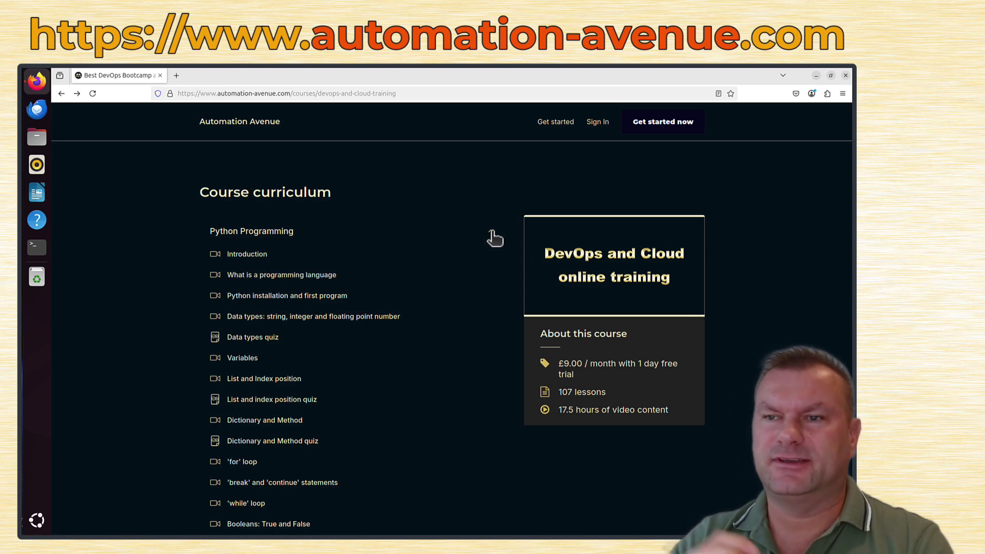
left_click(494, 234)
scroll(494, 238, "down", 2)
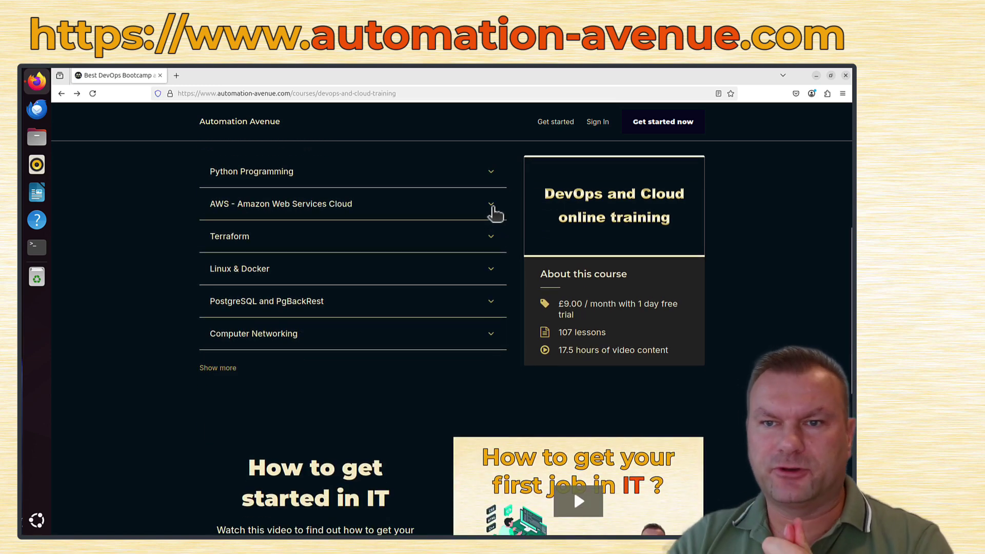
left_click(494, 210)
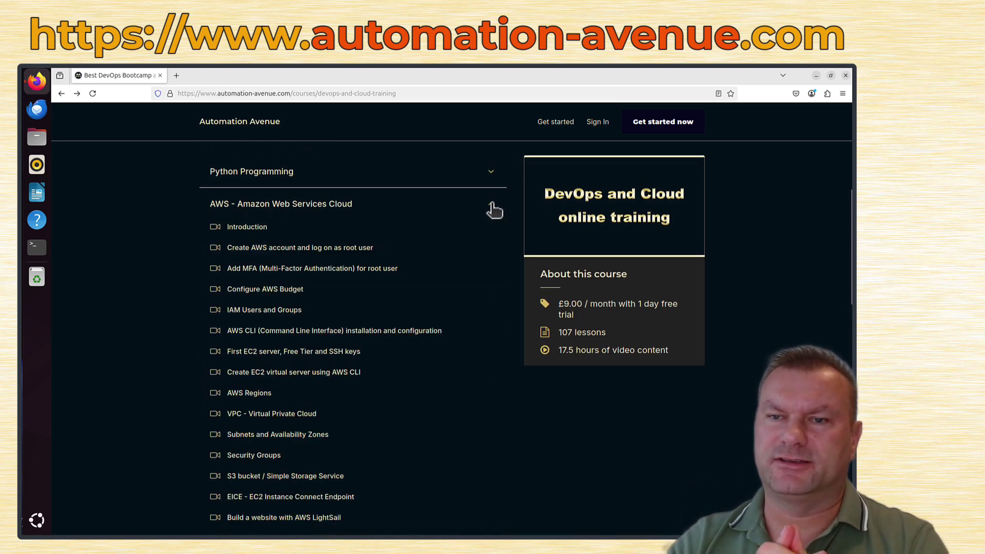
left_click(494, 210)
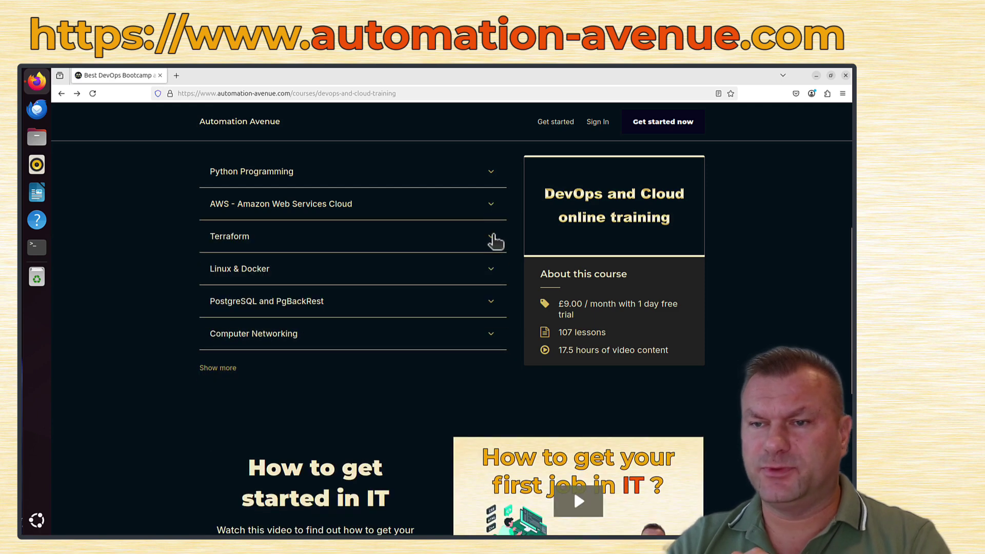
left_click(492, 242)
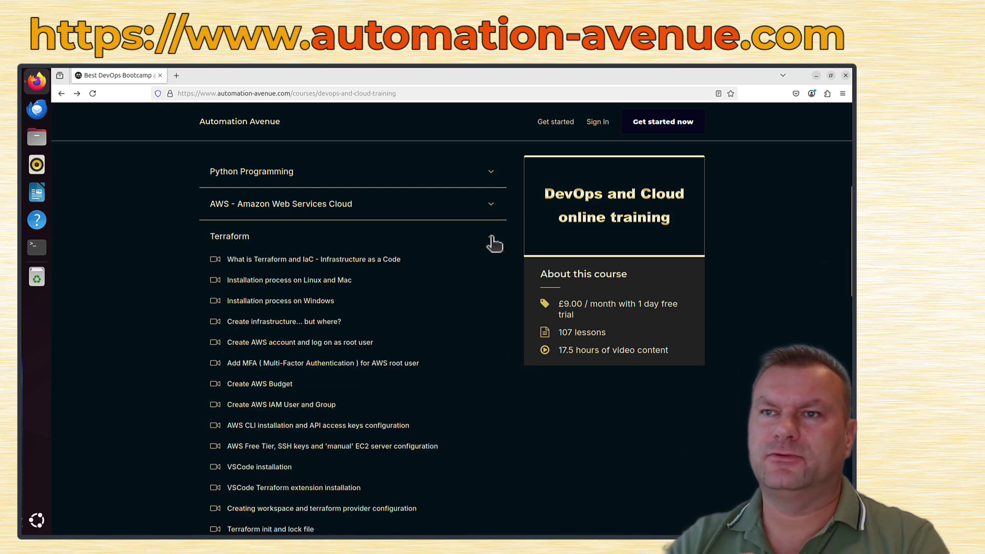
left_click(493, 242)
left_click(493, 271)
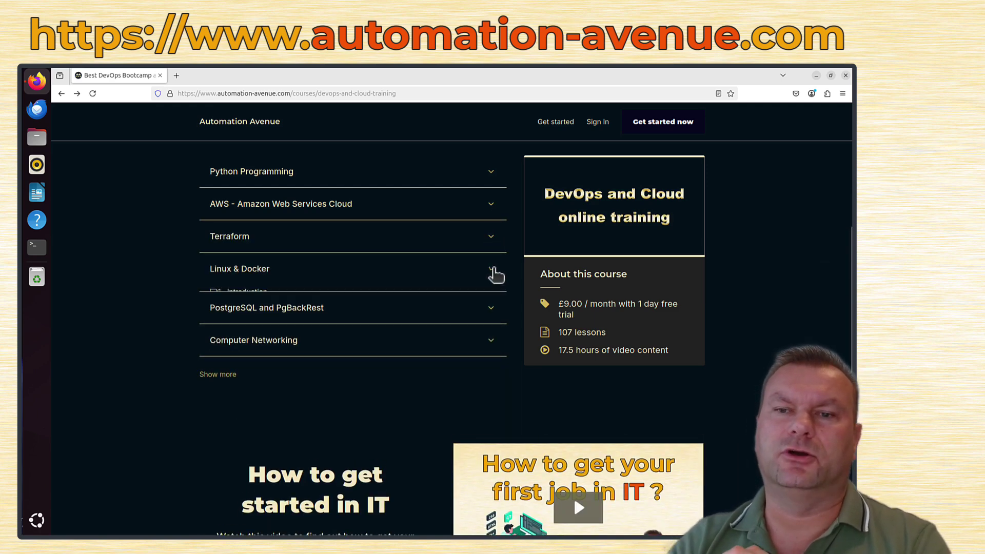
left_click(493, 271)
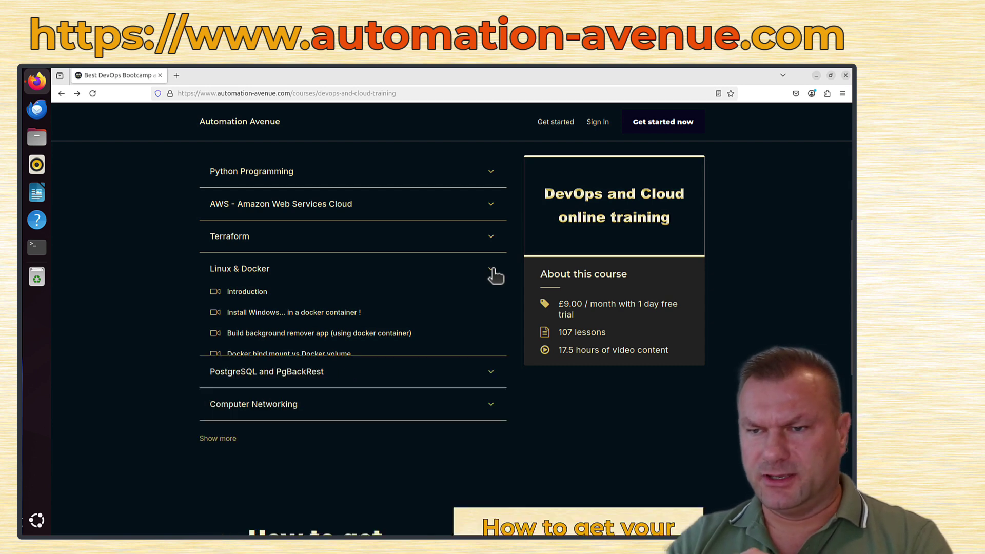
left_click(493, 301)
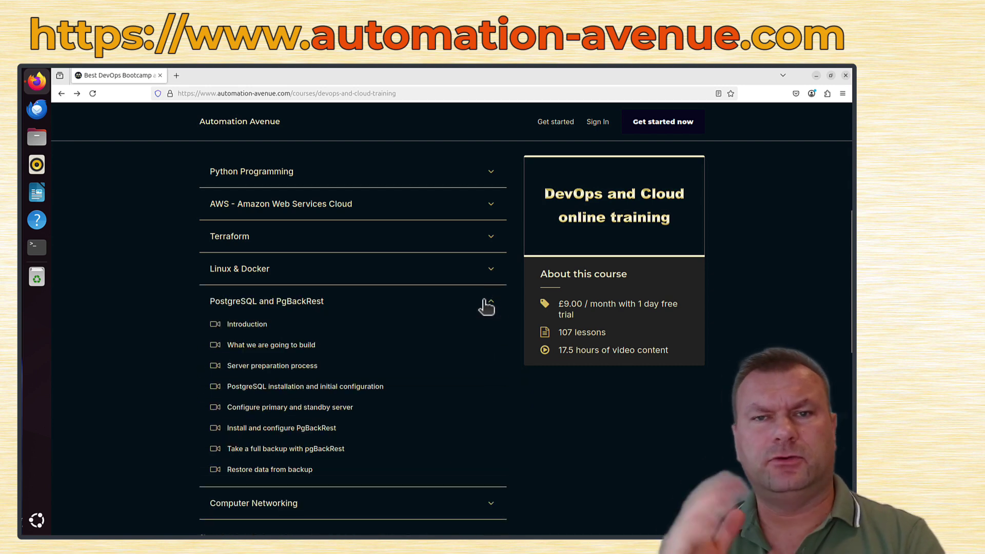